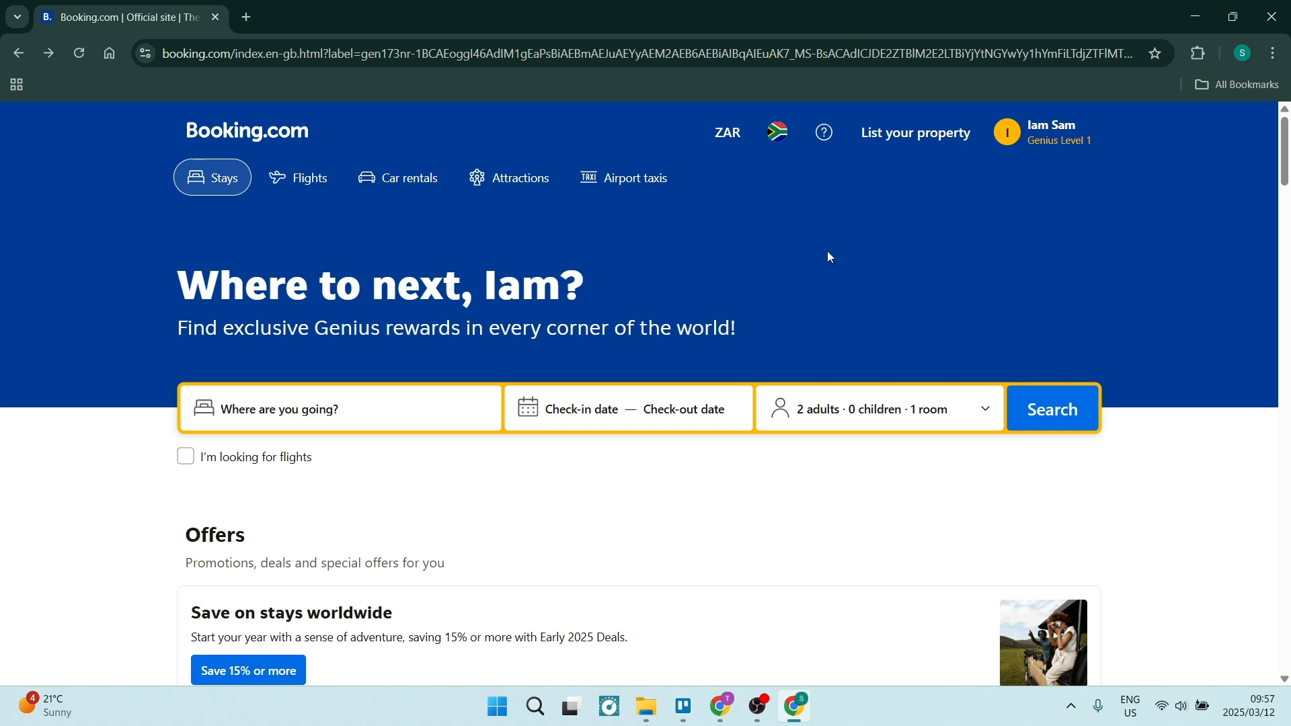
Step: Start a new property listing in the Homes category
click(906, 145)
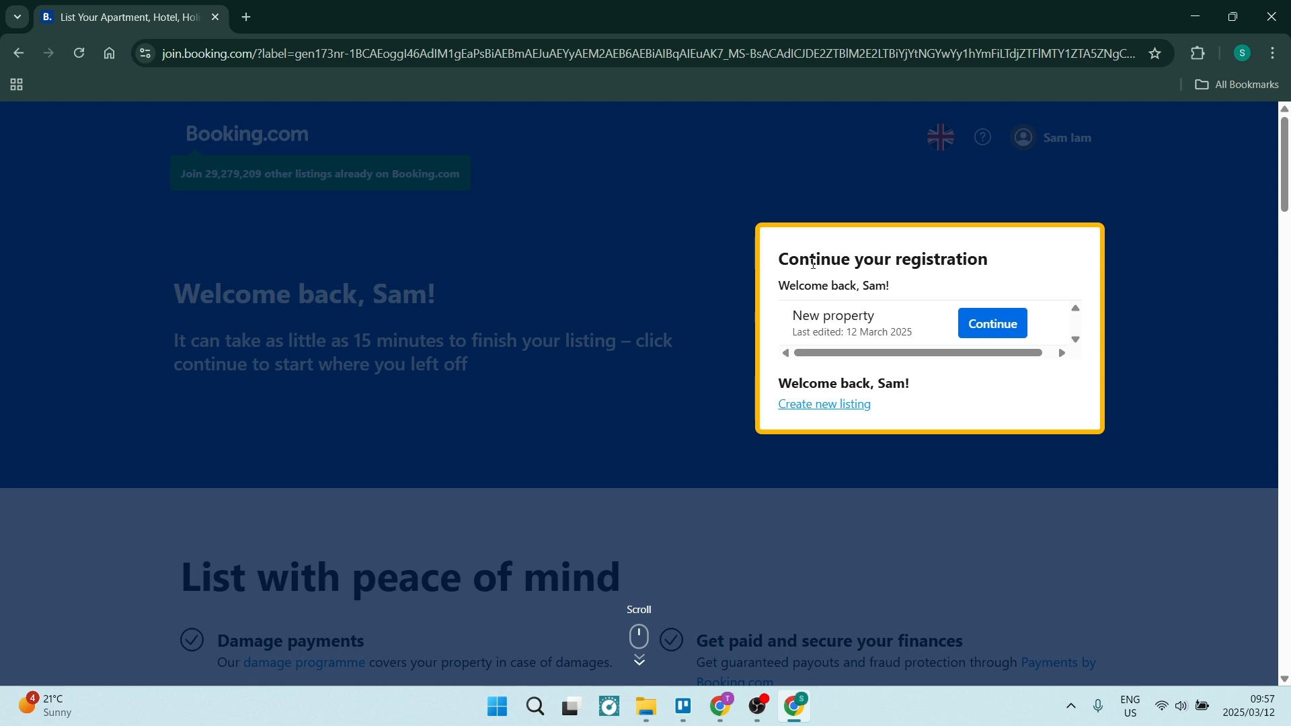
click(831, 406)
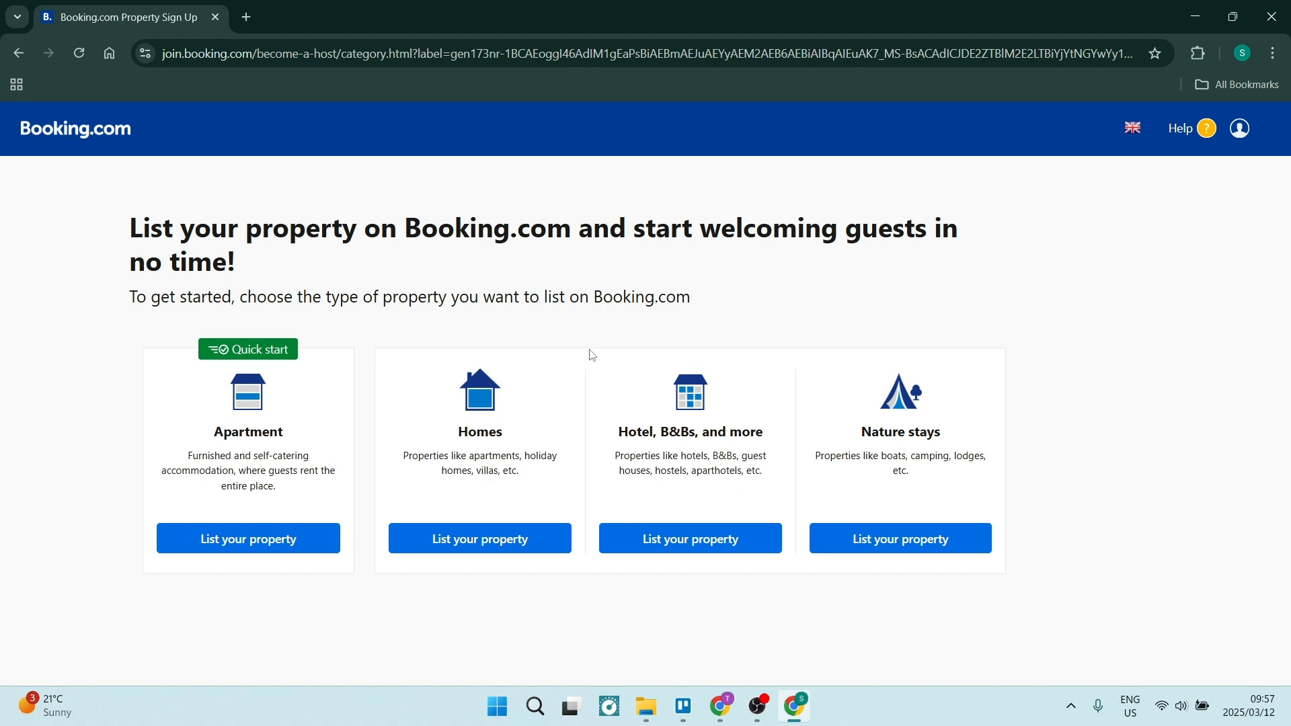
click(486, 541)
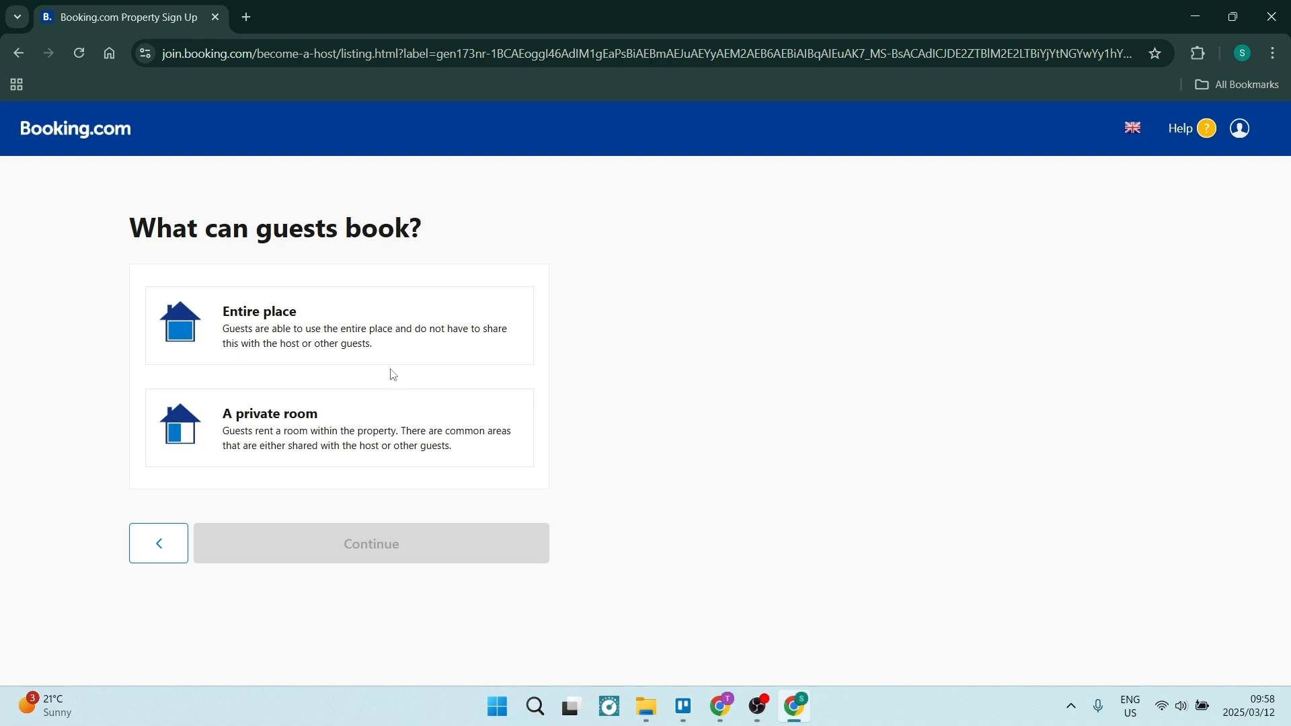
Step: Let guests book the entire place and choose Holiday home as the property category
click(335, 334)
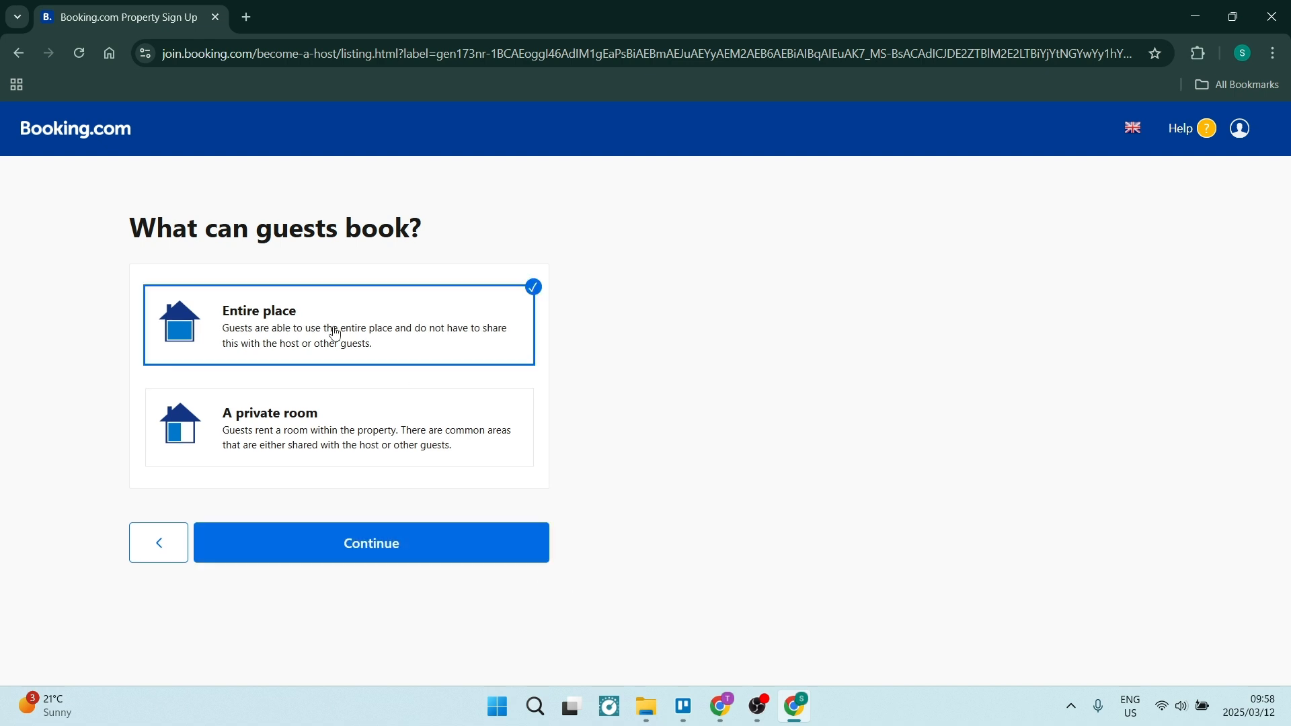
click(372, 545)
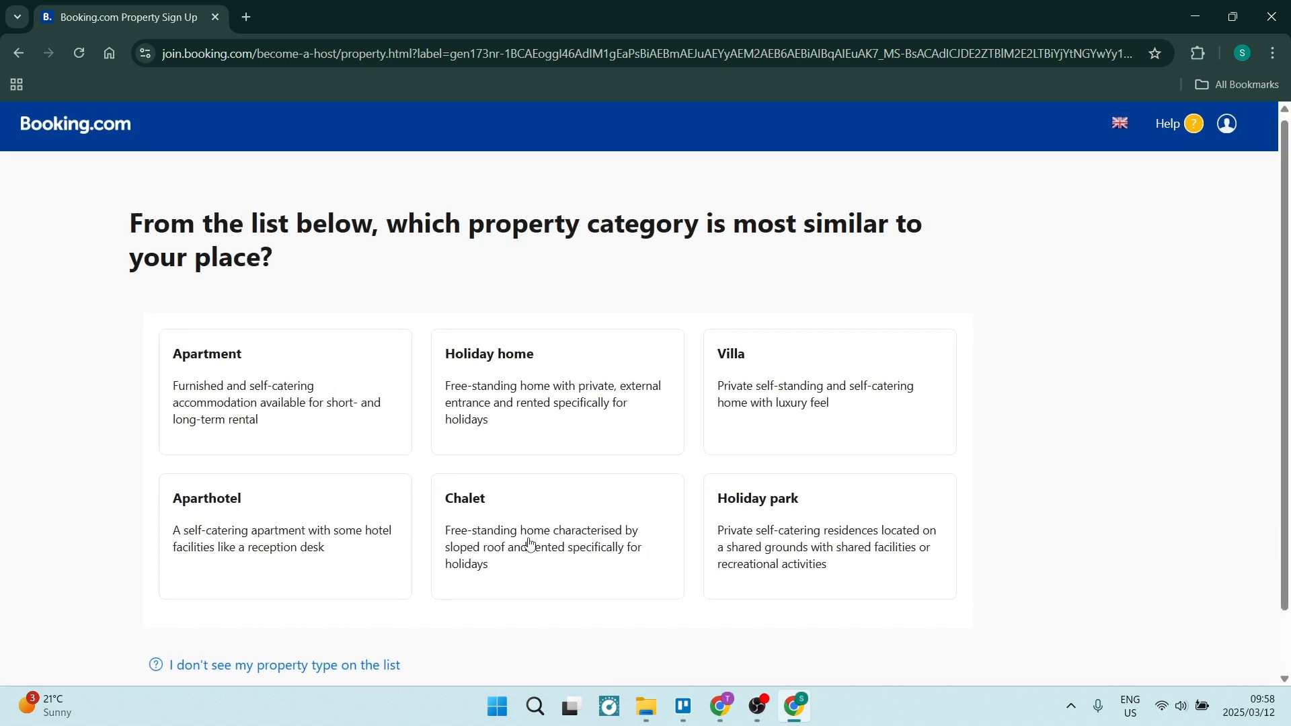
scroll(527, 542, down, 1)
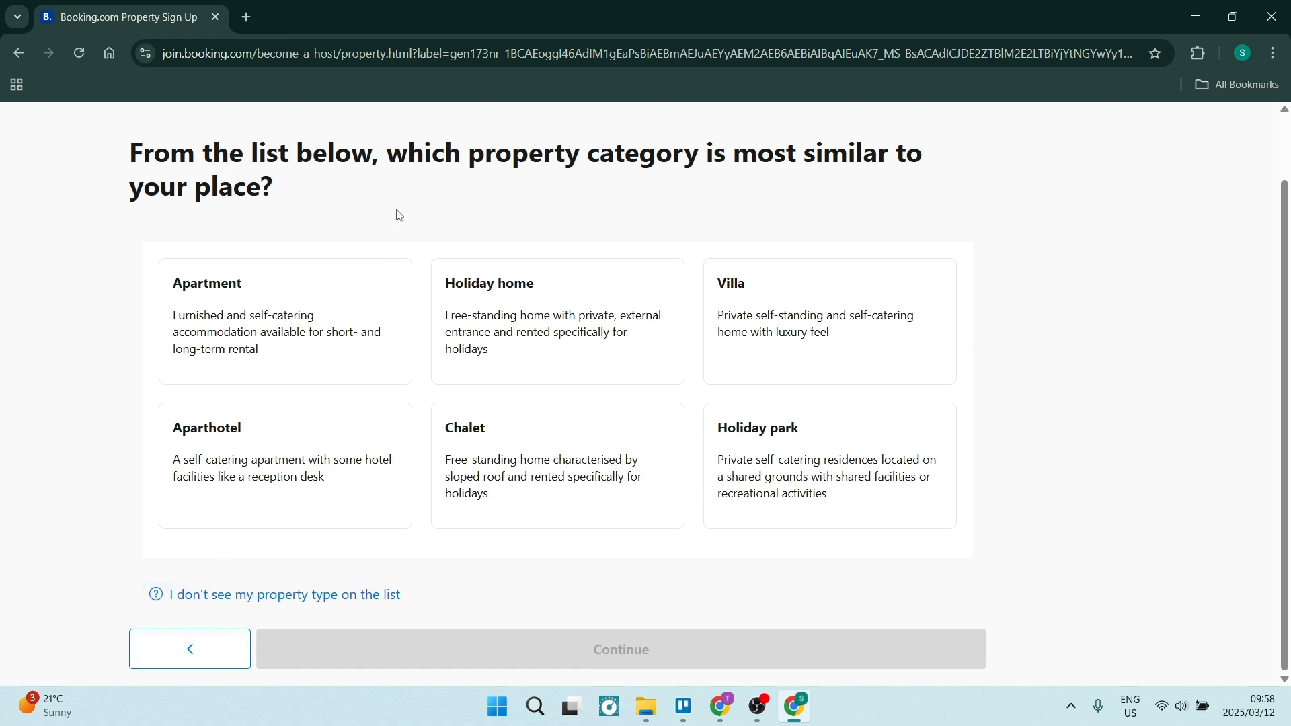
click(518, 308)
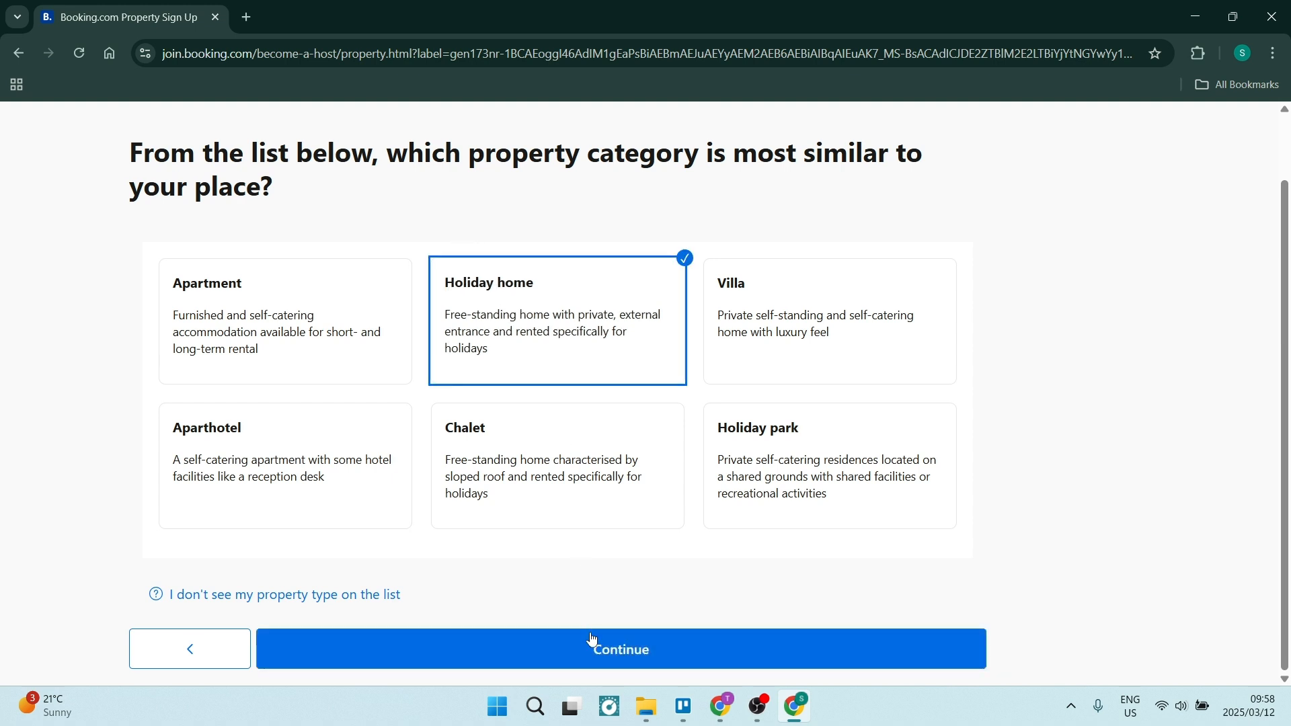
click(590, 635)
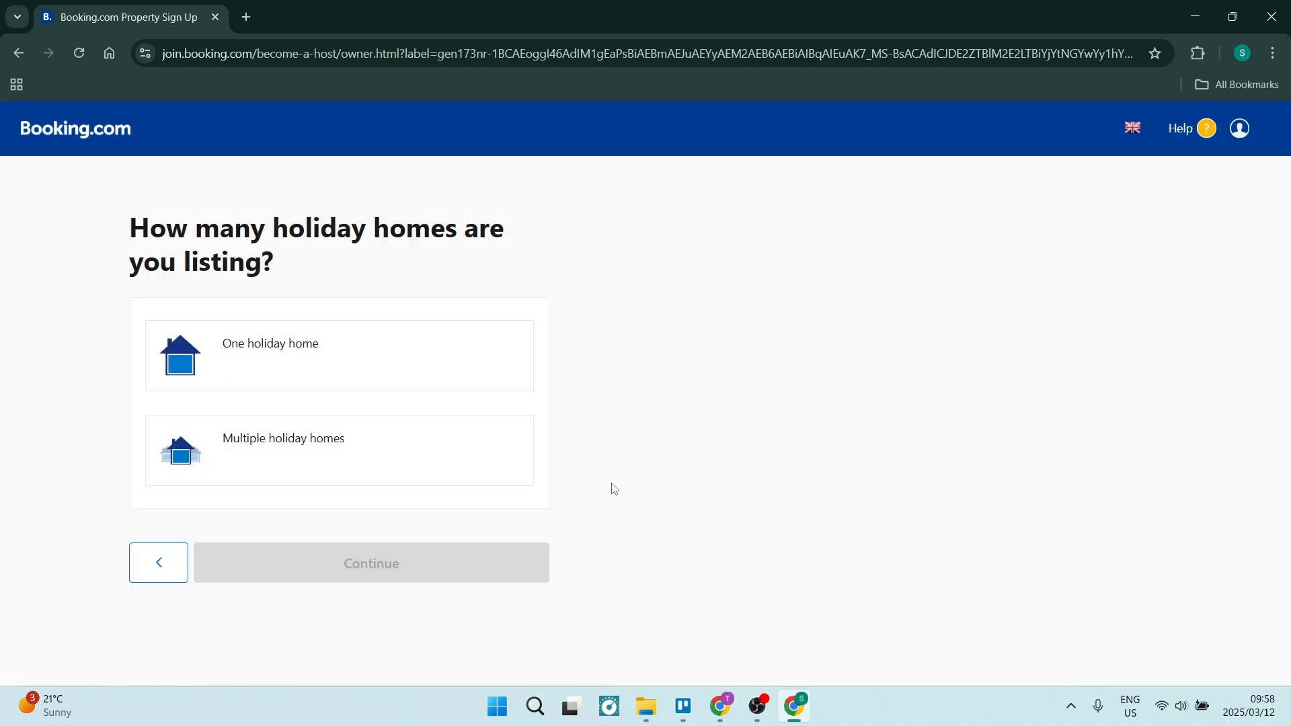
Step: Confirm the listing as one holiday home and declare that the property isn't listed on any other websites
click(353, 363)
click(406, 561)
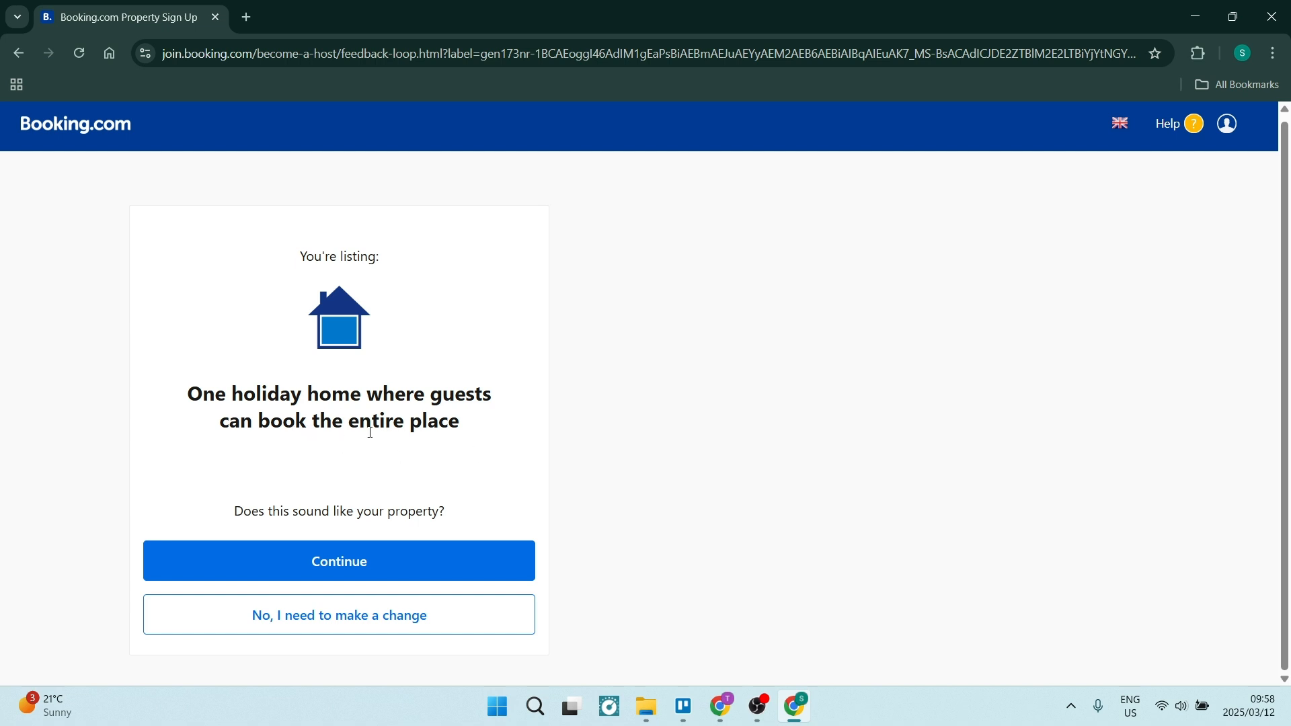
click(345, 562)
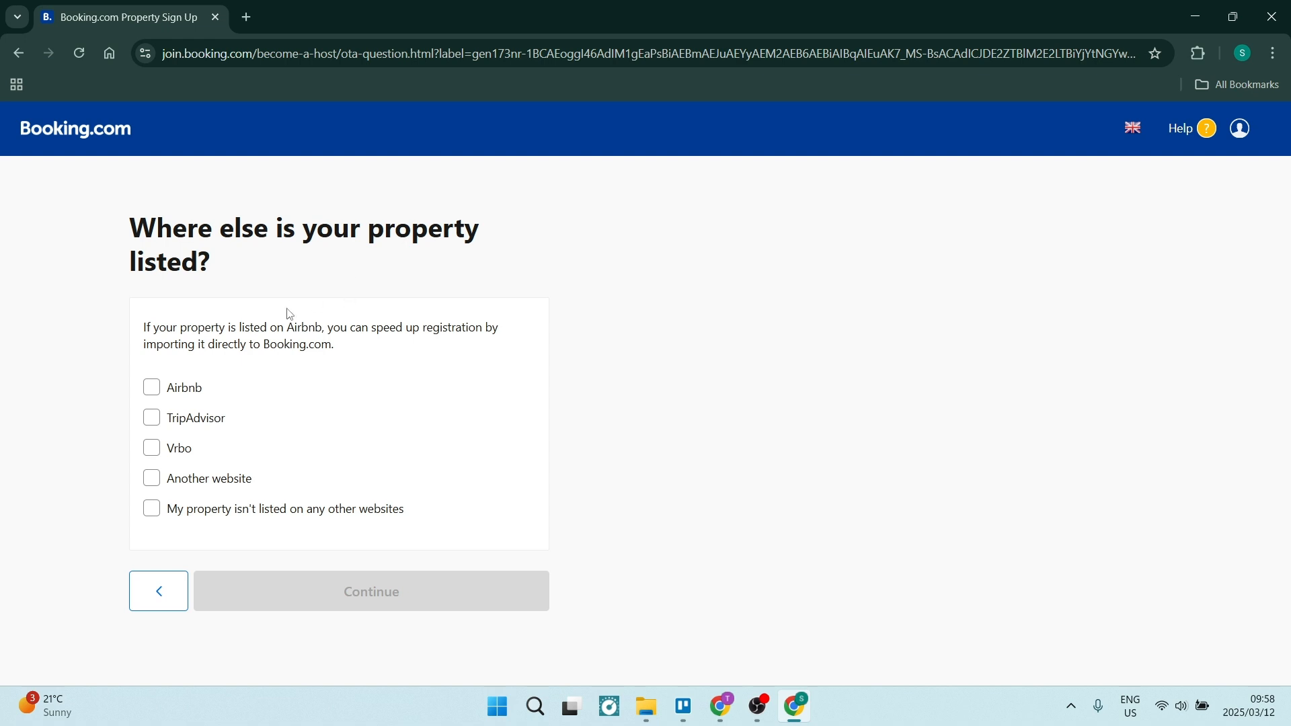
click(151, 509)
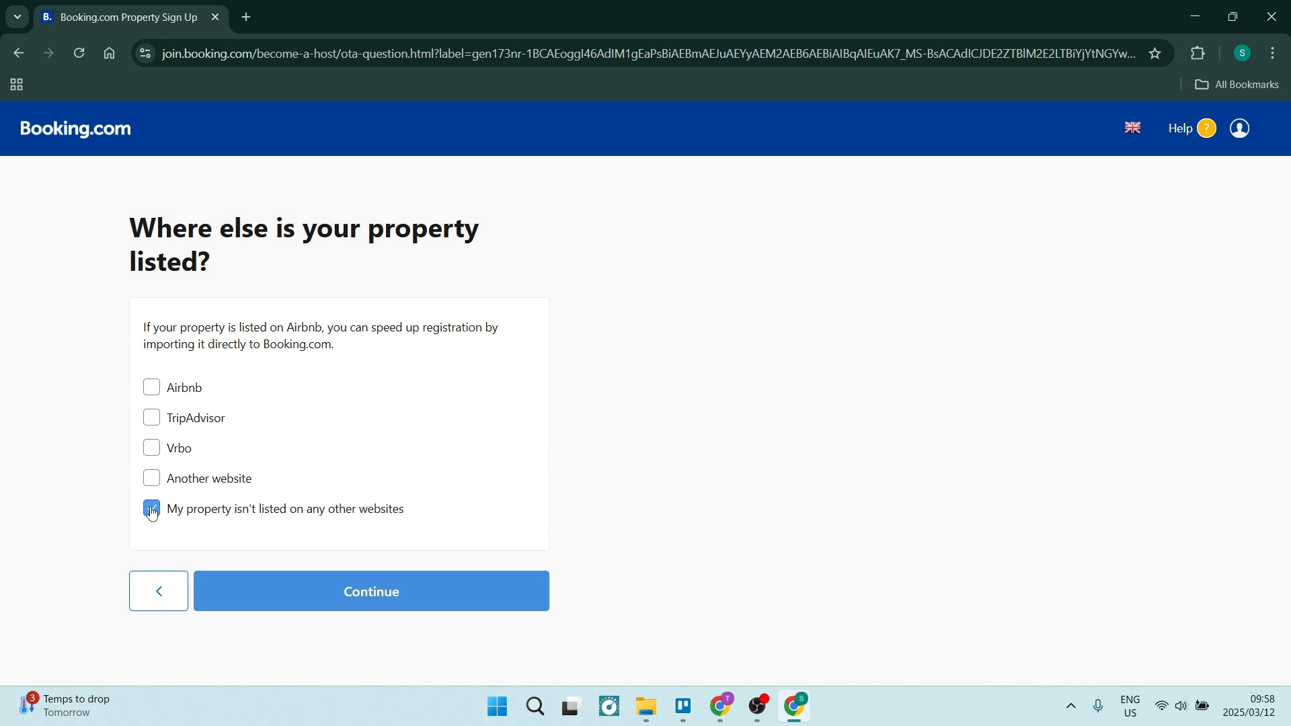
click(369, 599)
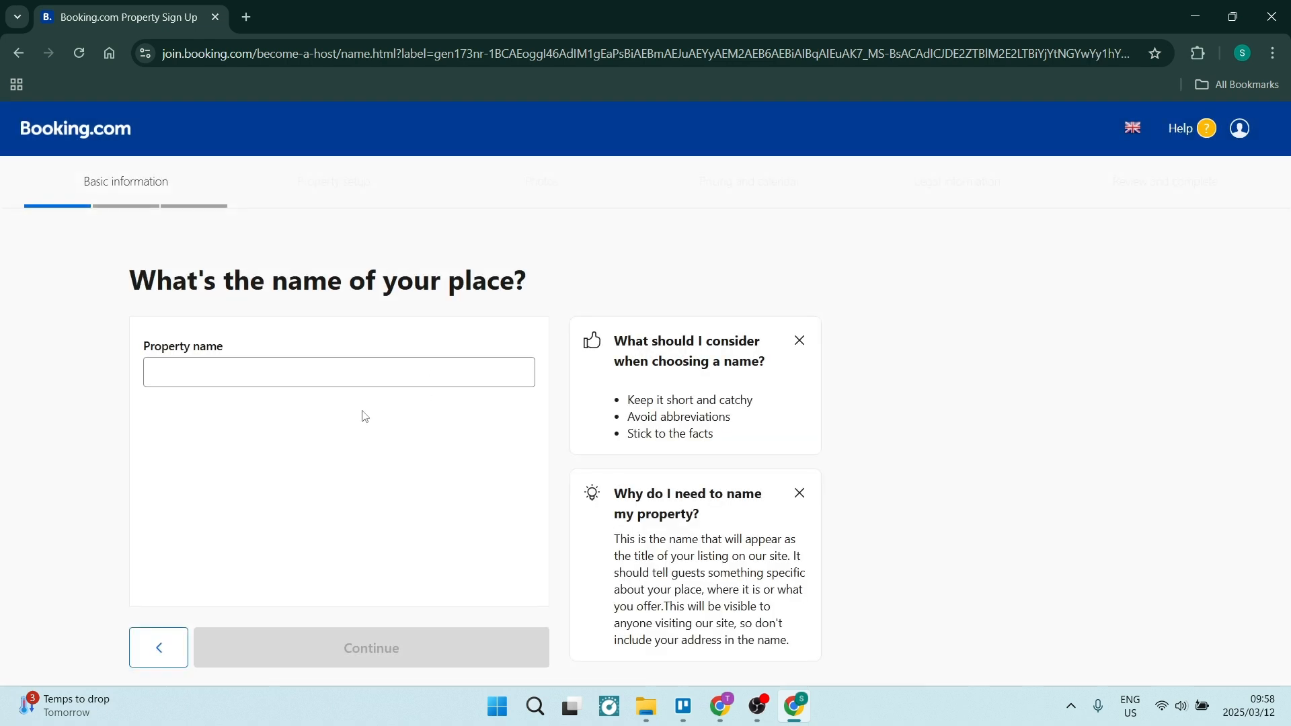
Step: Name the property Bella Villa and continue to its location
click(321, 376)
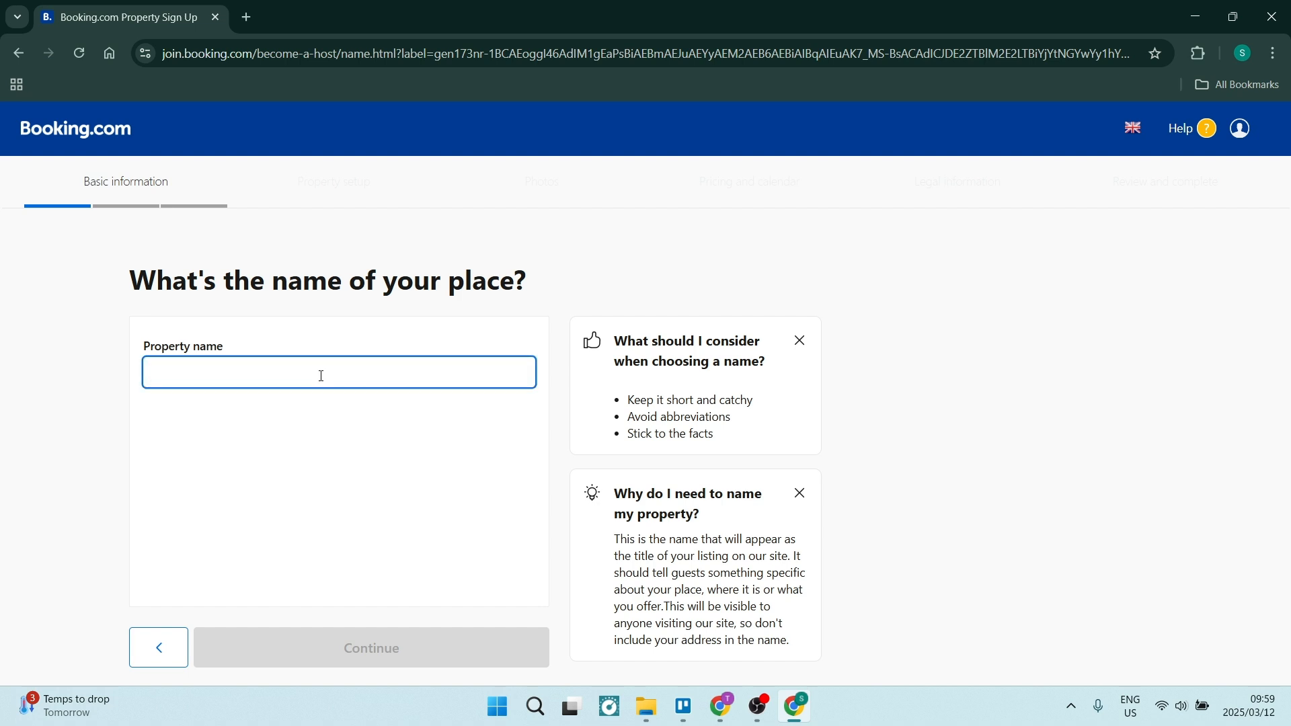
text(Bella Villa)
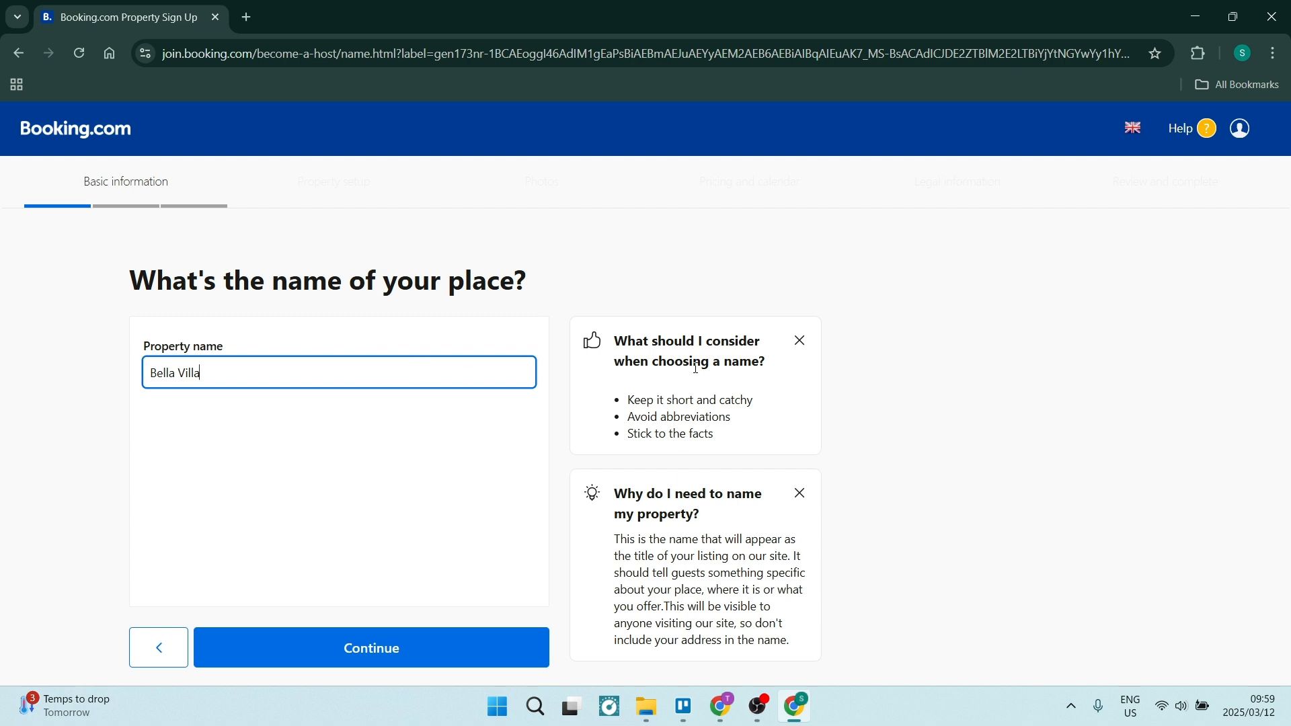
click(426, 654)
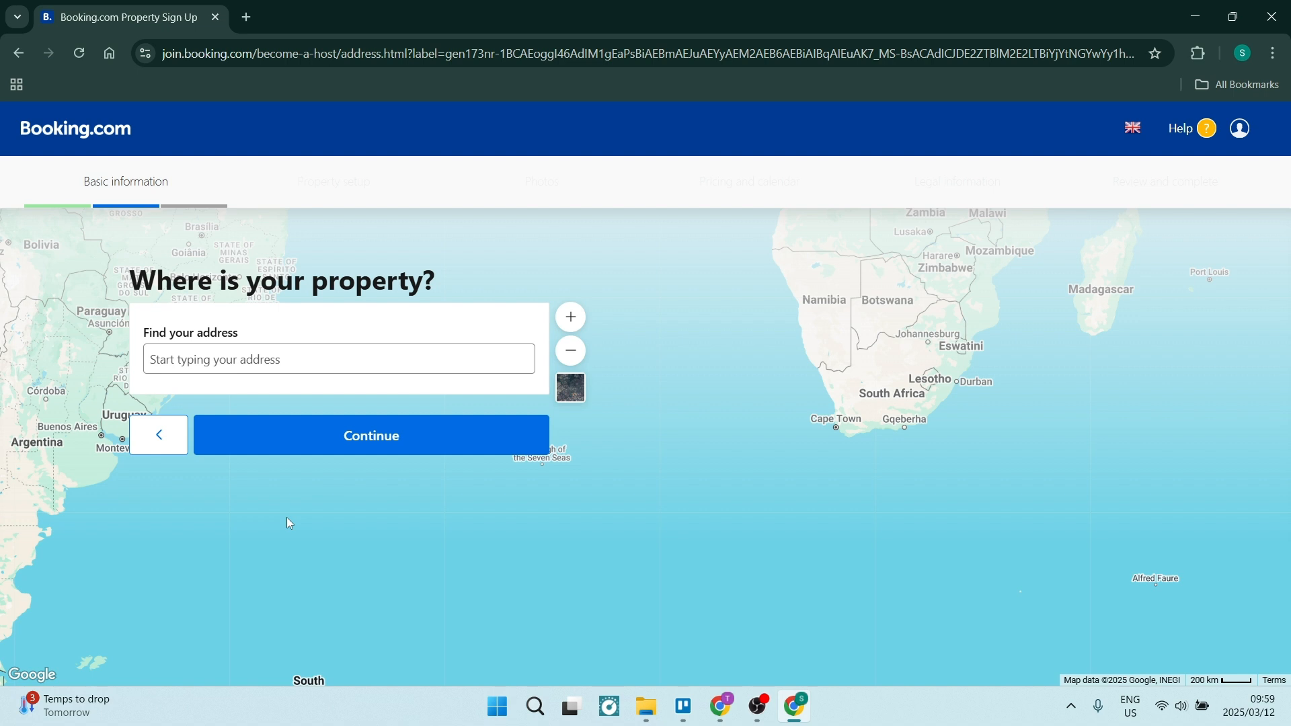
Step: Set the property's street address from the suggestions without saving it in the browser, and continue without a channel manager
click(263, 354)
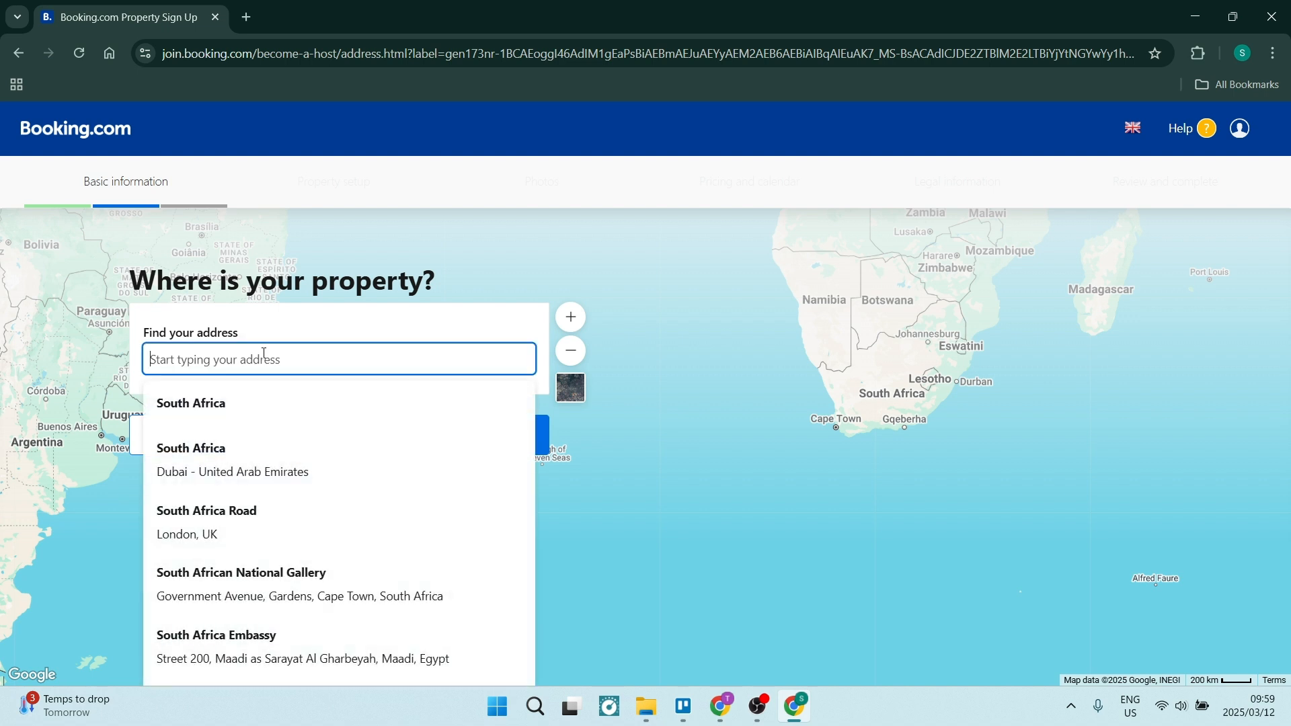
text(78)
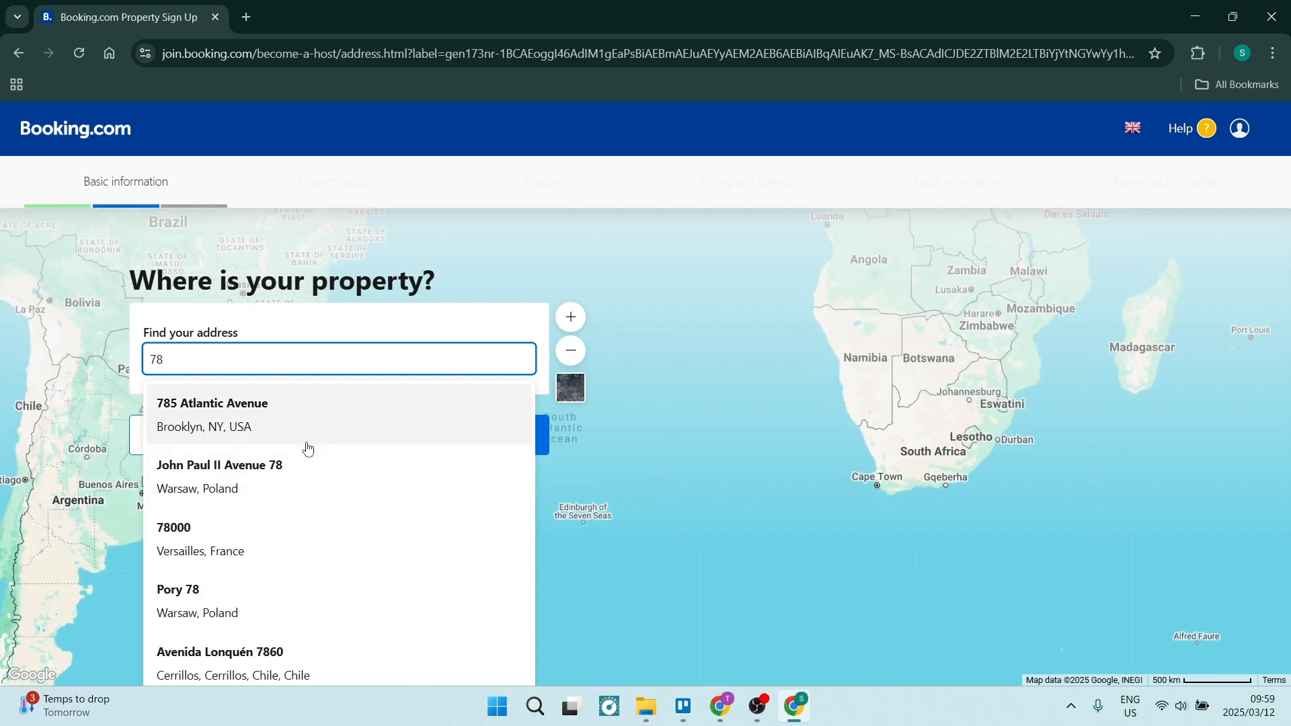
text(muel)
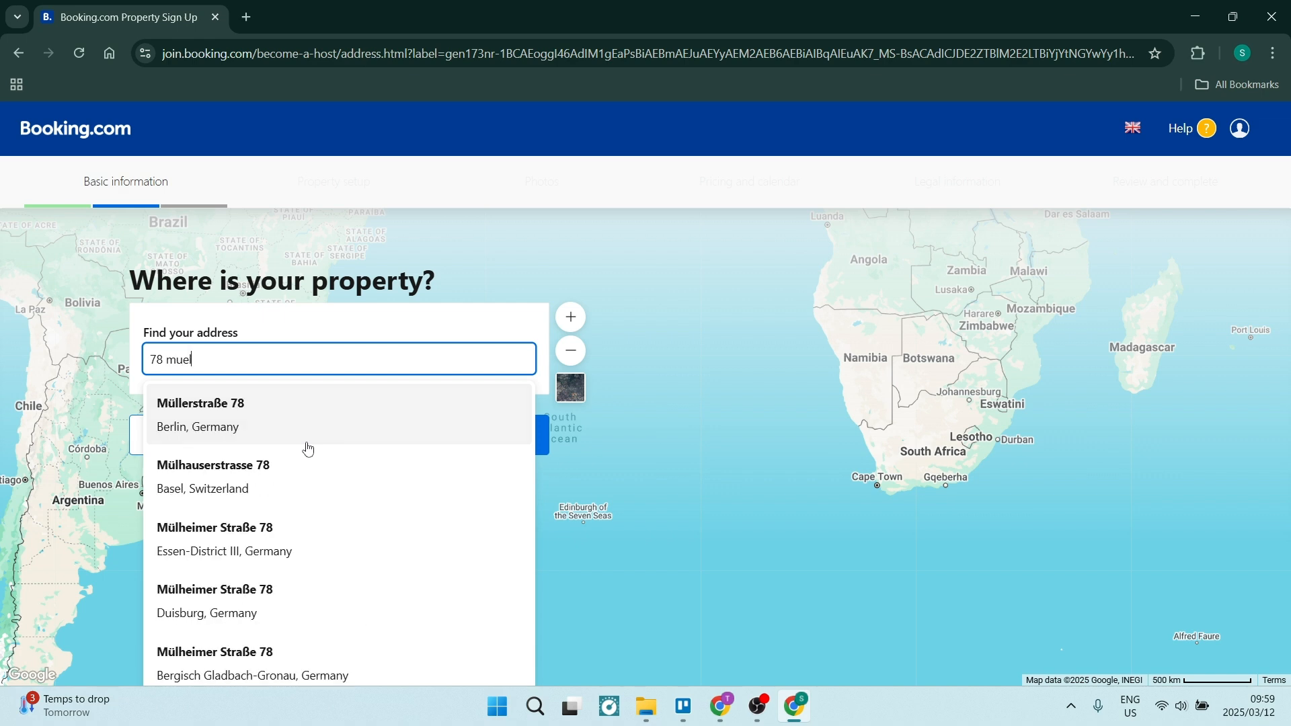
click(282, 421)
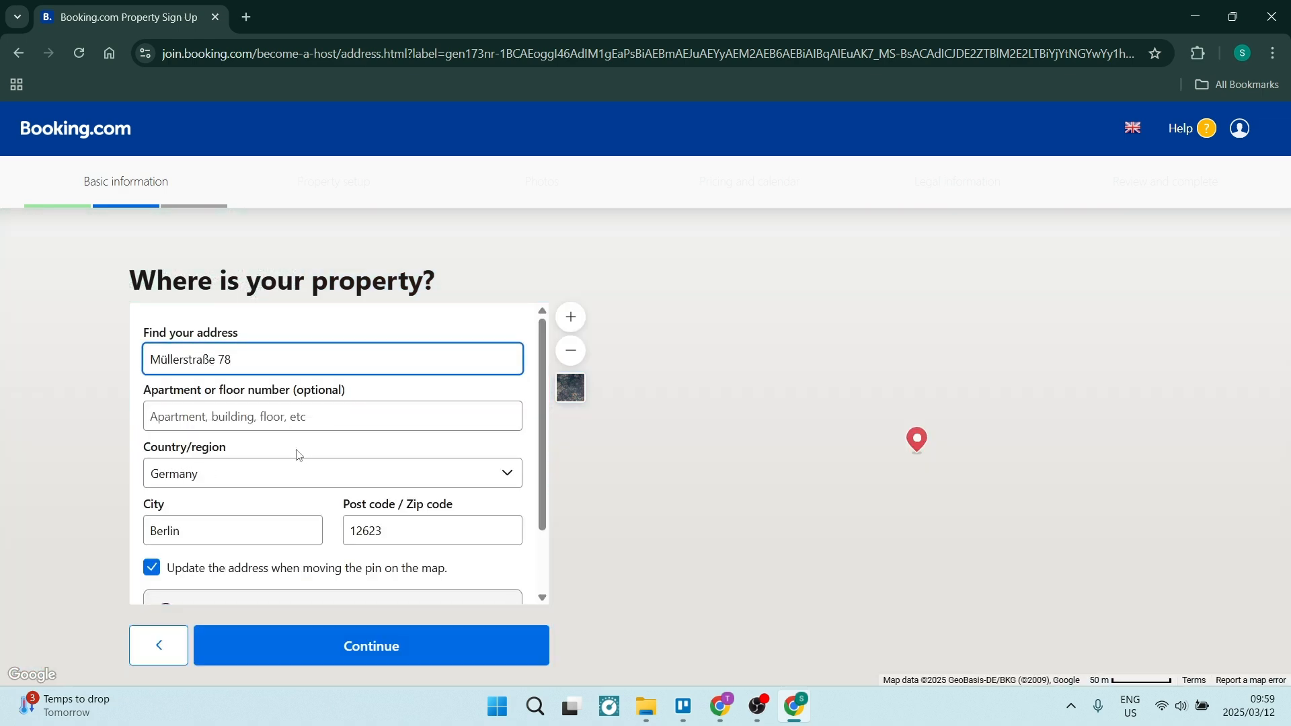
click(320, 636)
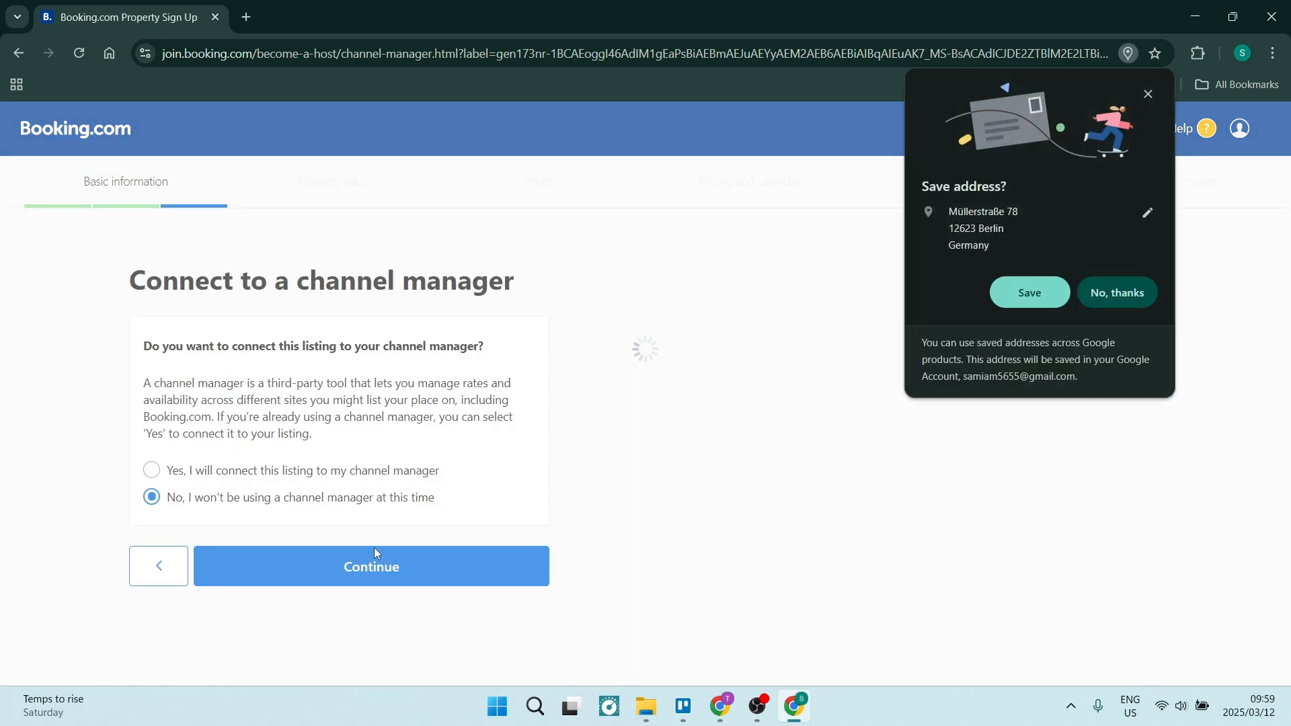
click(1121, 295)
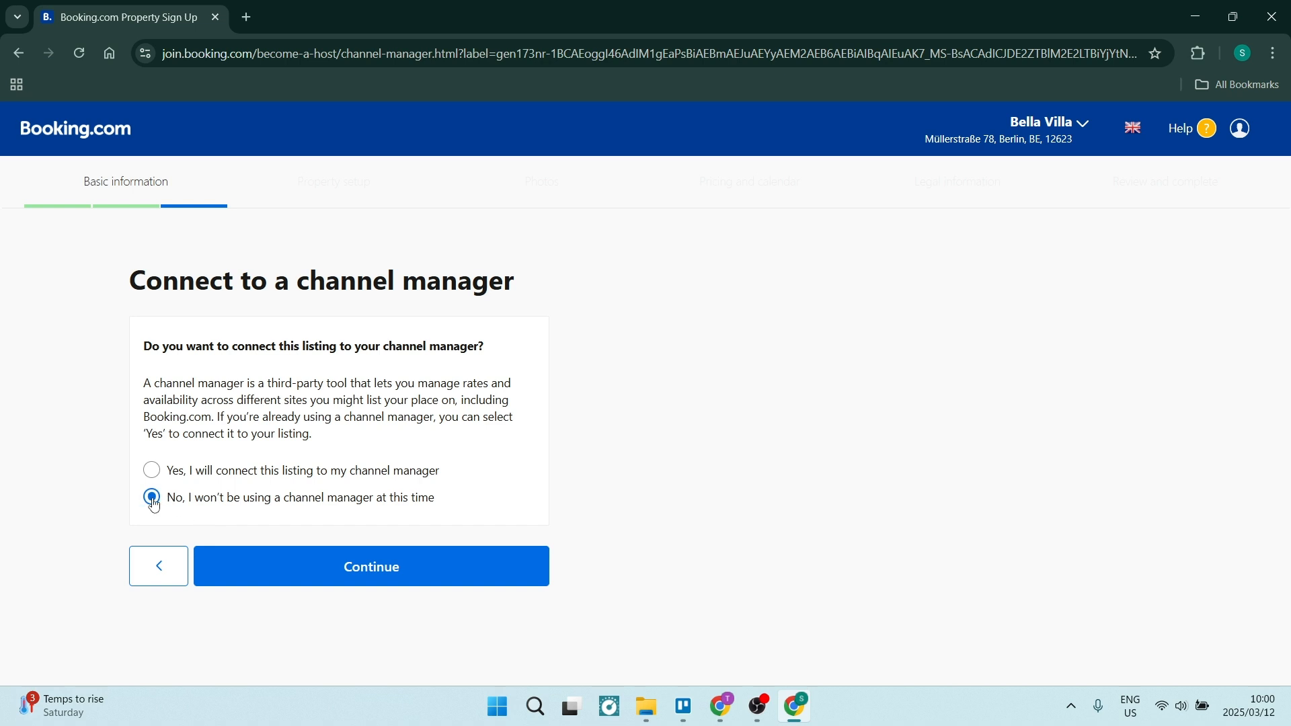
click(344, 560)
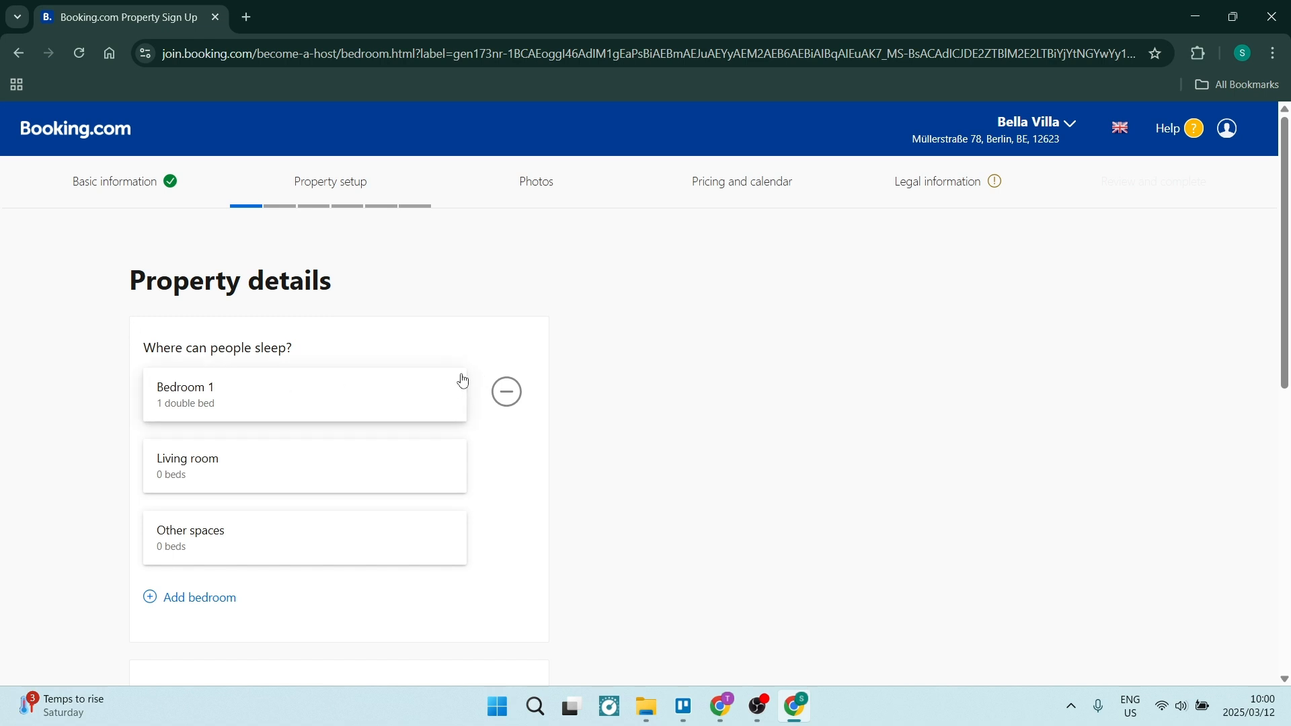
Step: Set Bedroom 1 to 4 double beds and 2 bunk beds, and save the room
click(327, 402)
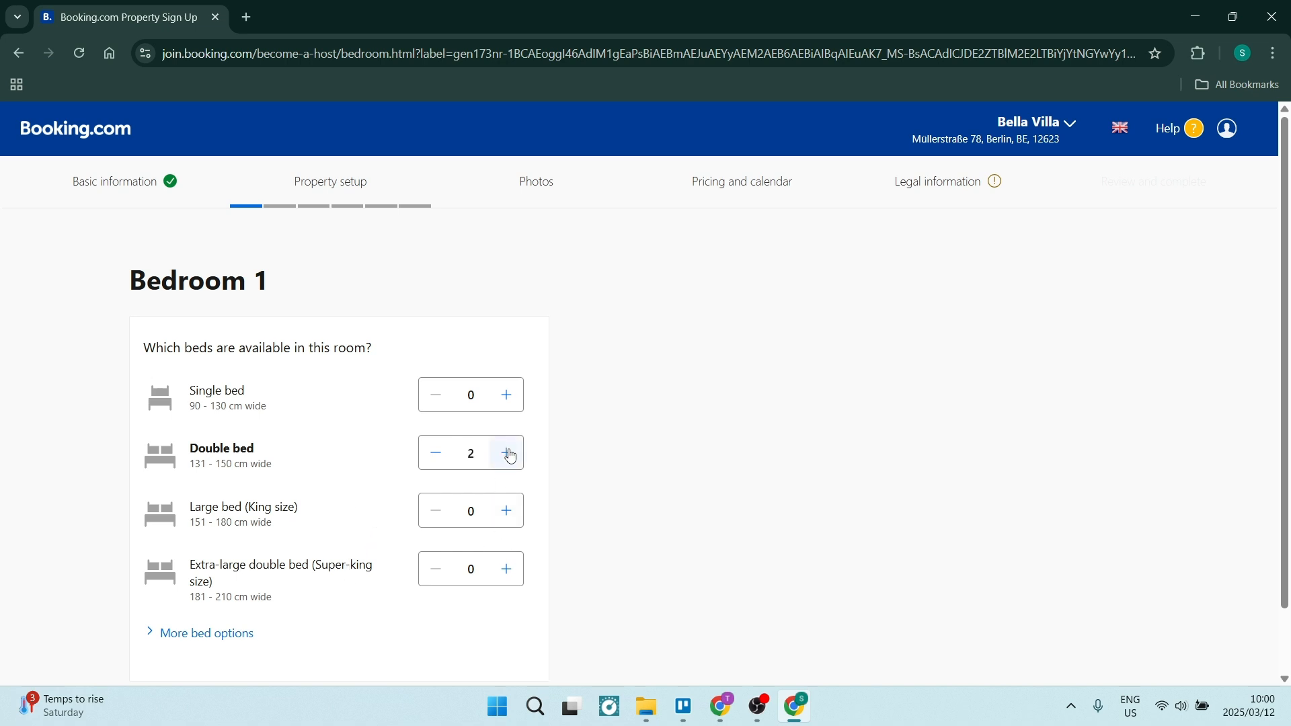
scroll(363, 556, down, 2)
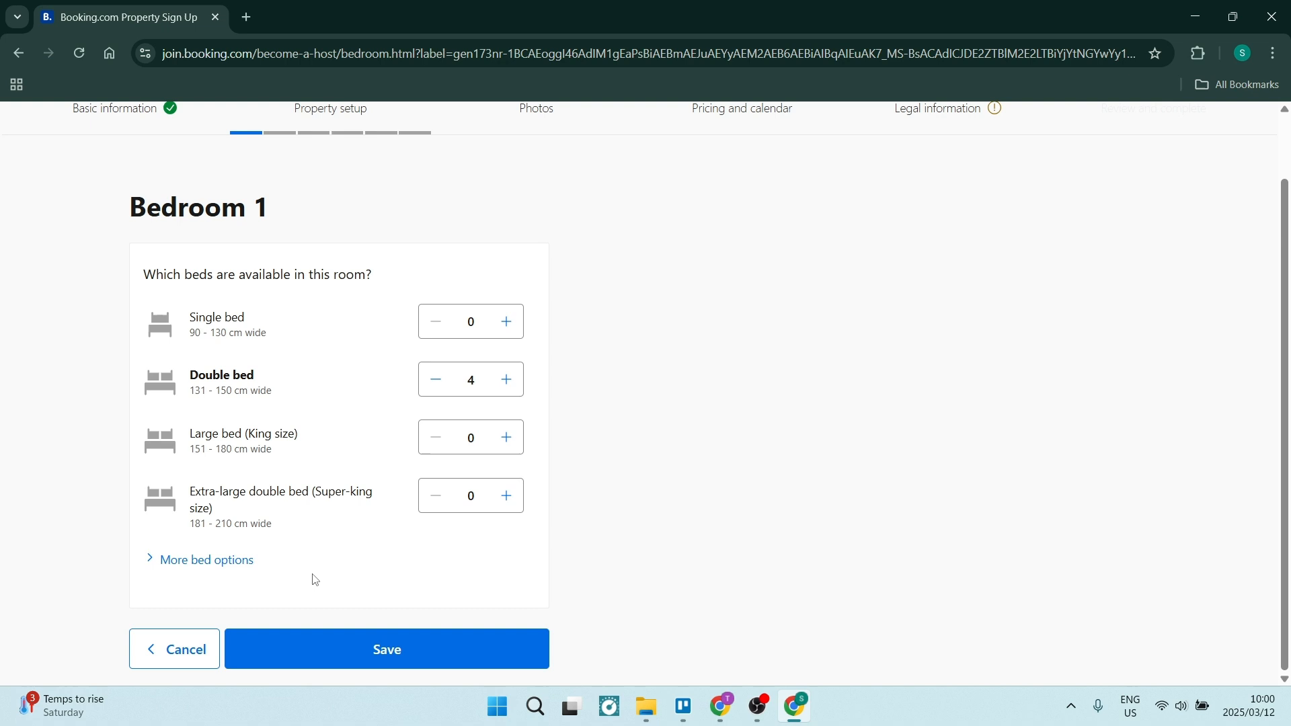
click(229, 562)
scroll(255, 538, down, 3)
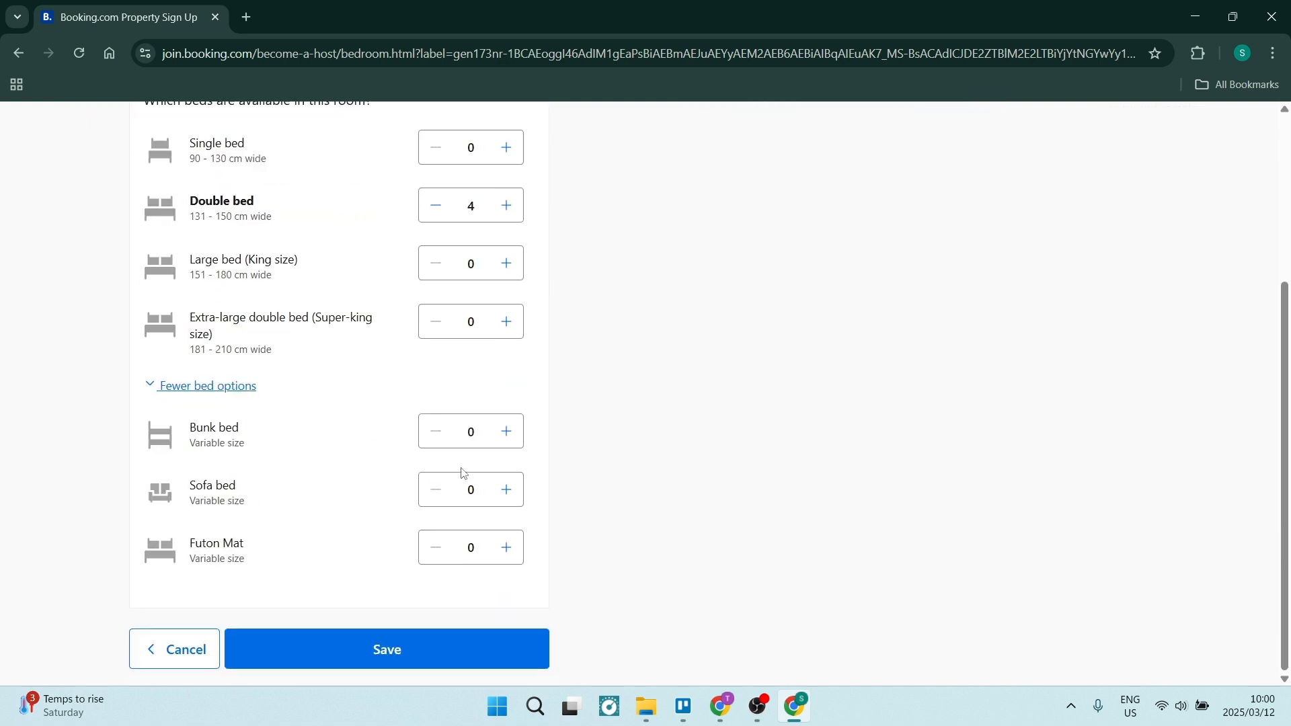
click(510, 436)
click(430, 661)
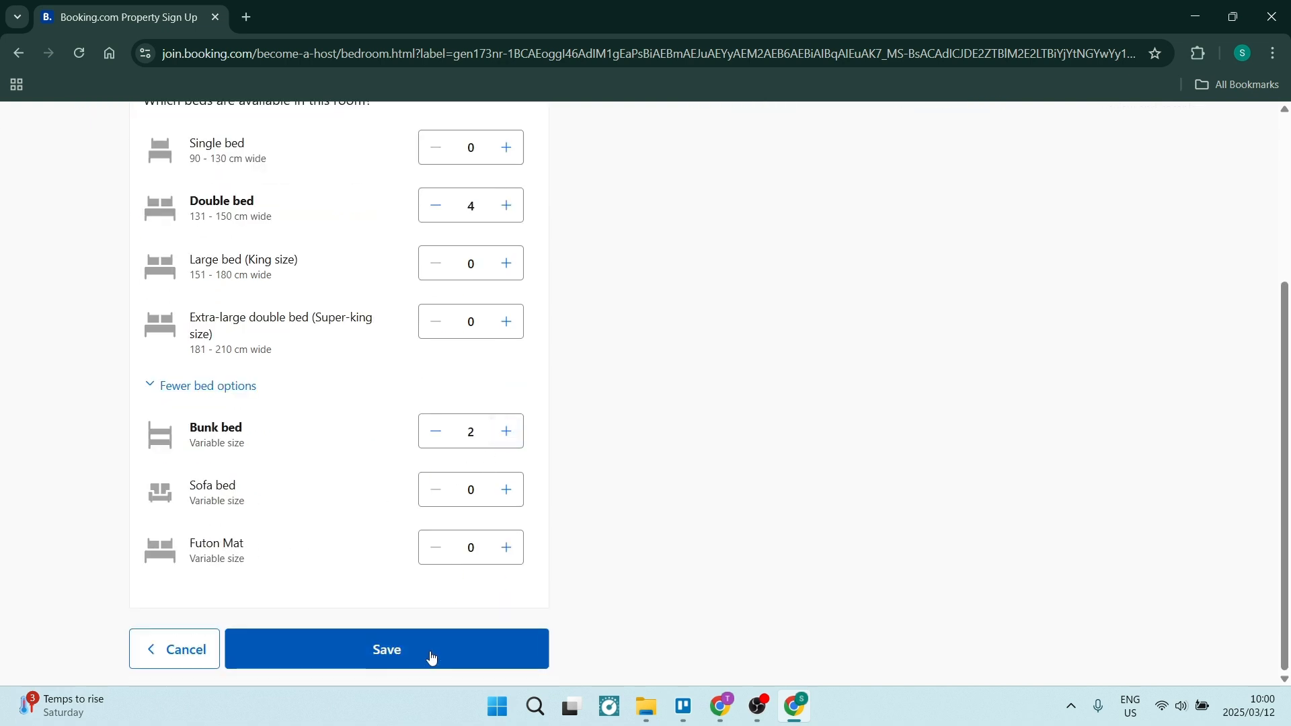
Step: Set the living room to 2 sofa beds and save it
click(332, 475)
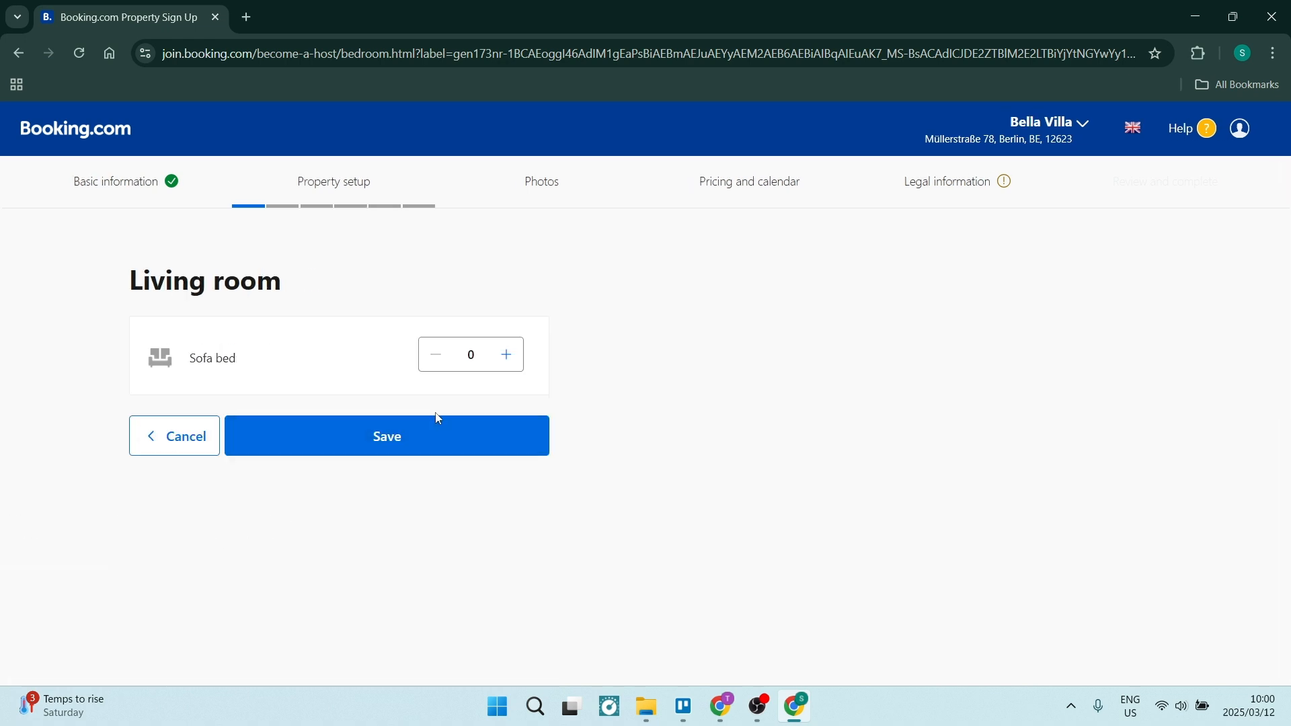
click(508, 362)
click(507, 361)
click(432, 360)
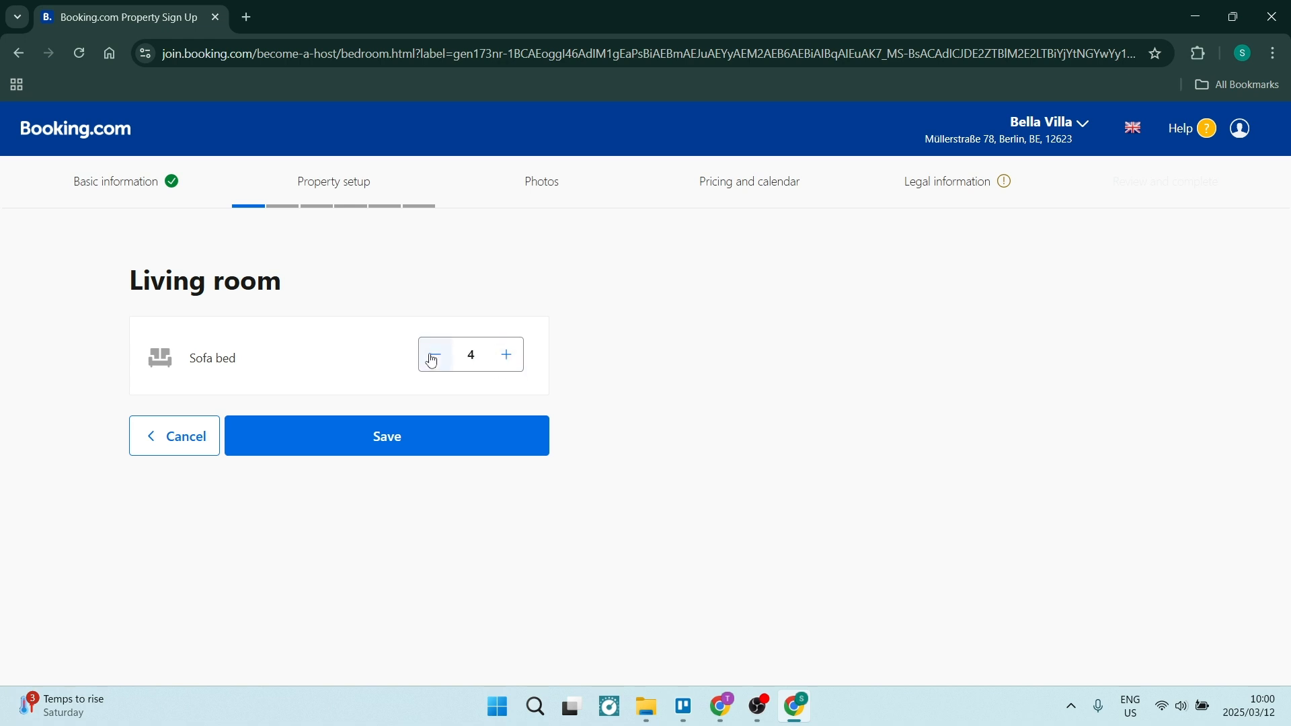
click(427, 439)
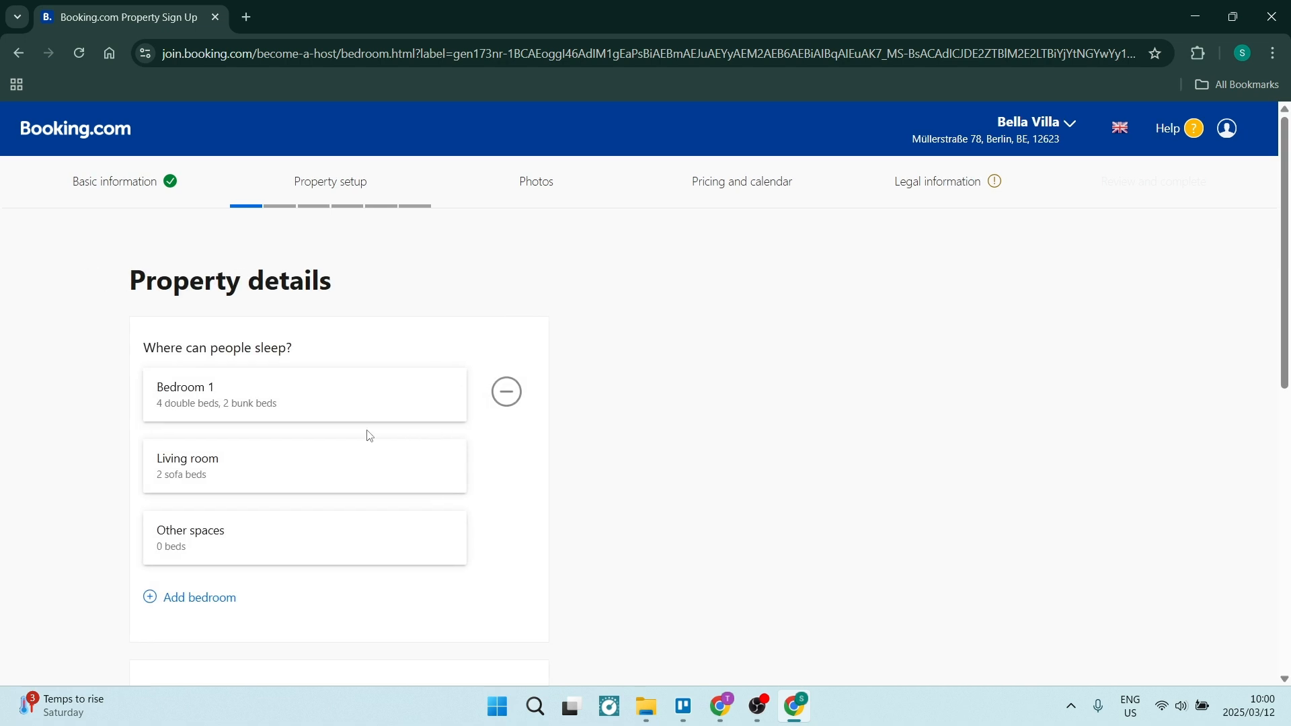
Step: Set Other spaces to 2 single beds and save the change
click(328, 539)
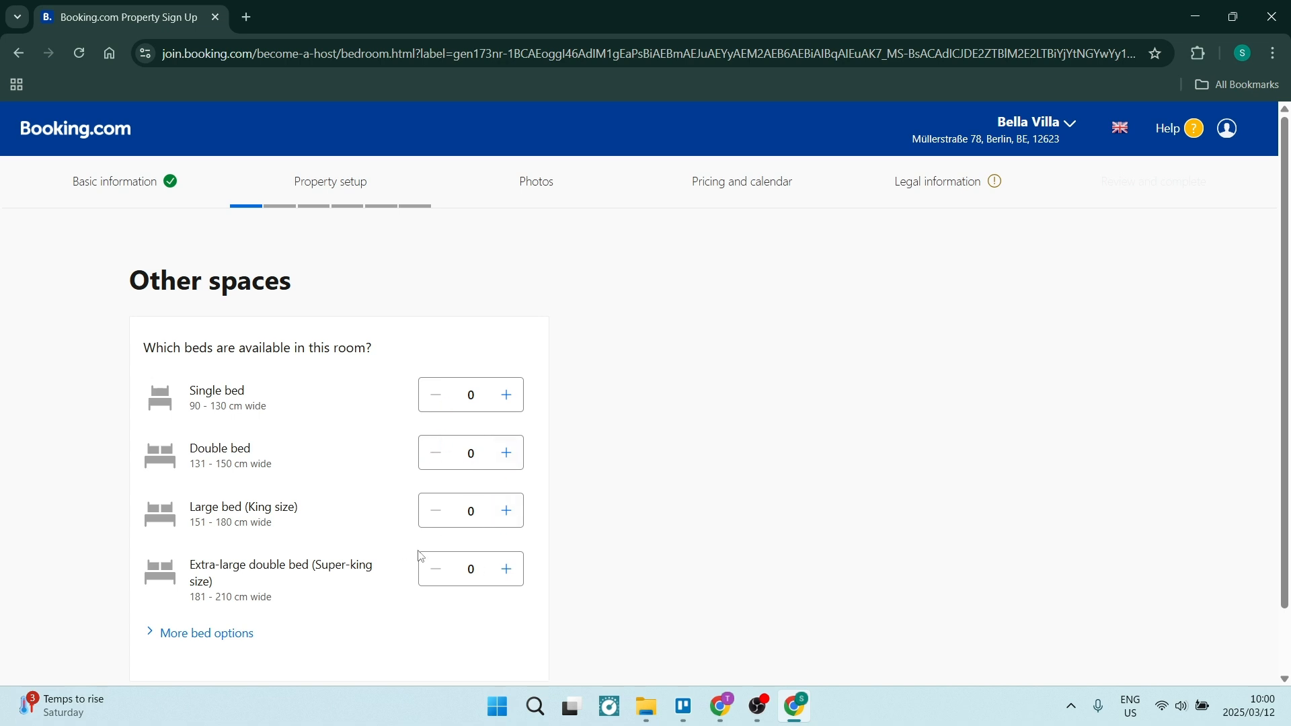
click(229, 635)
scroll(337, 533, down, 4)
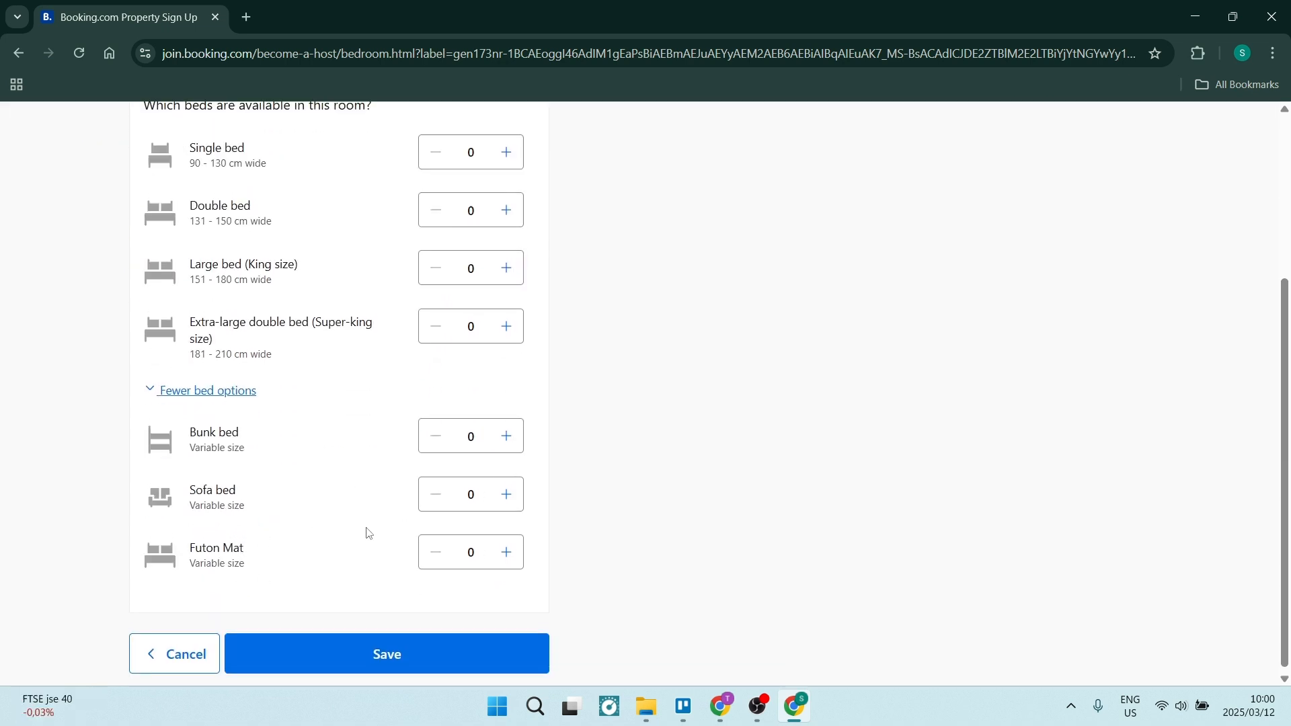
scroll(340, 498, up, 4)
click(506, 394)
click(506, 394)
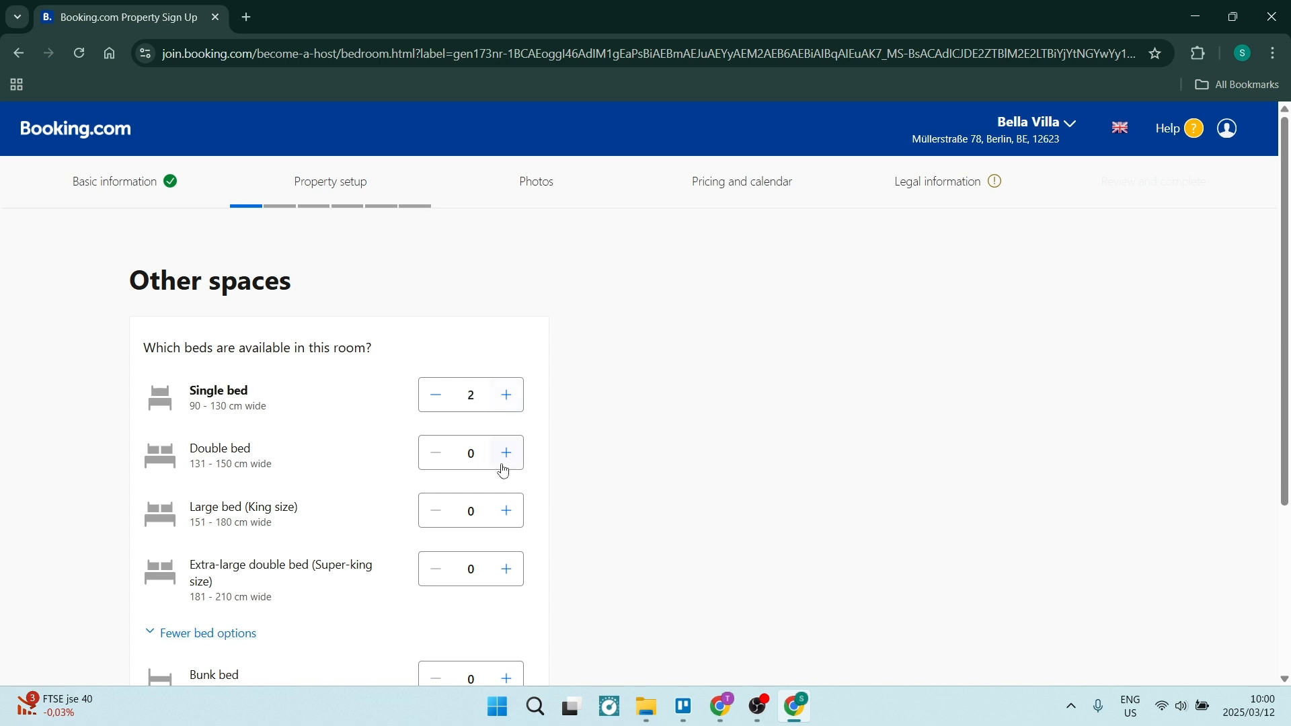
scroll(424, 611, down, 4)
click(411, 638)
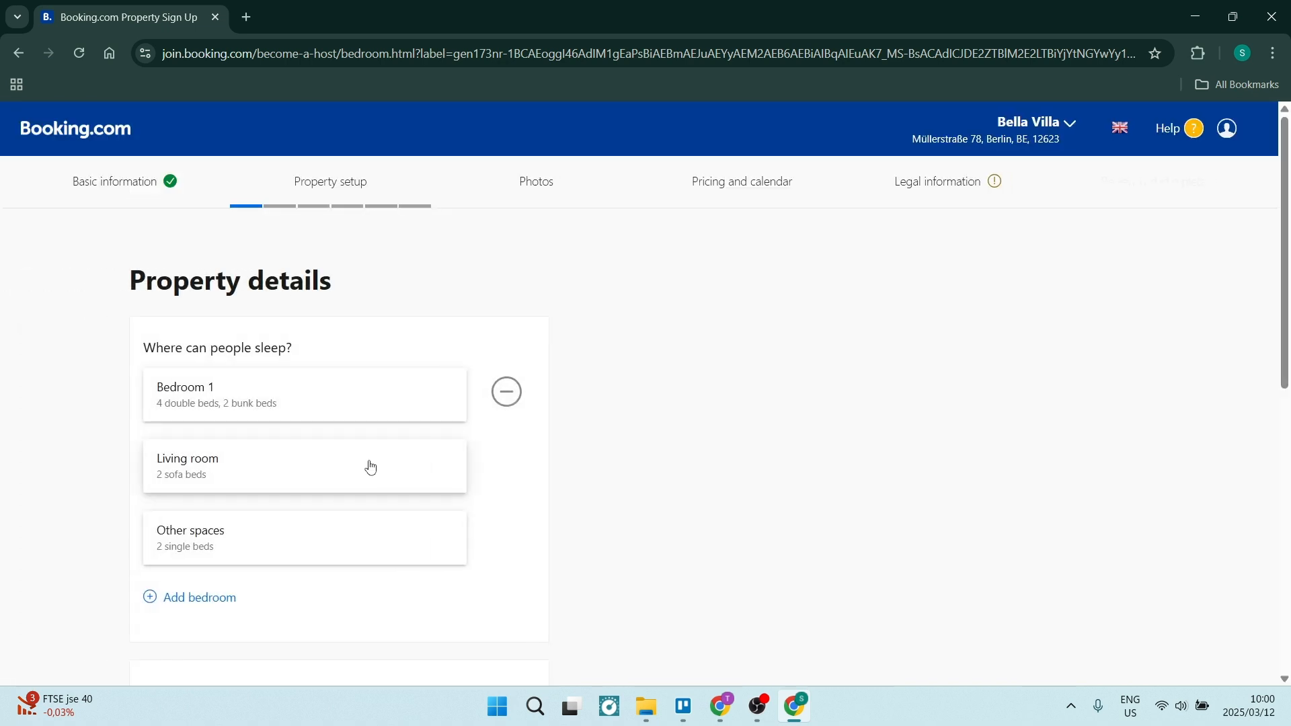
Step: Add Bedroom 2 with 1 single bed and save the room
click(208, 598)
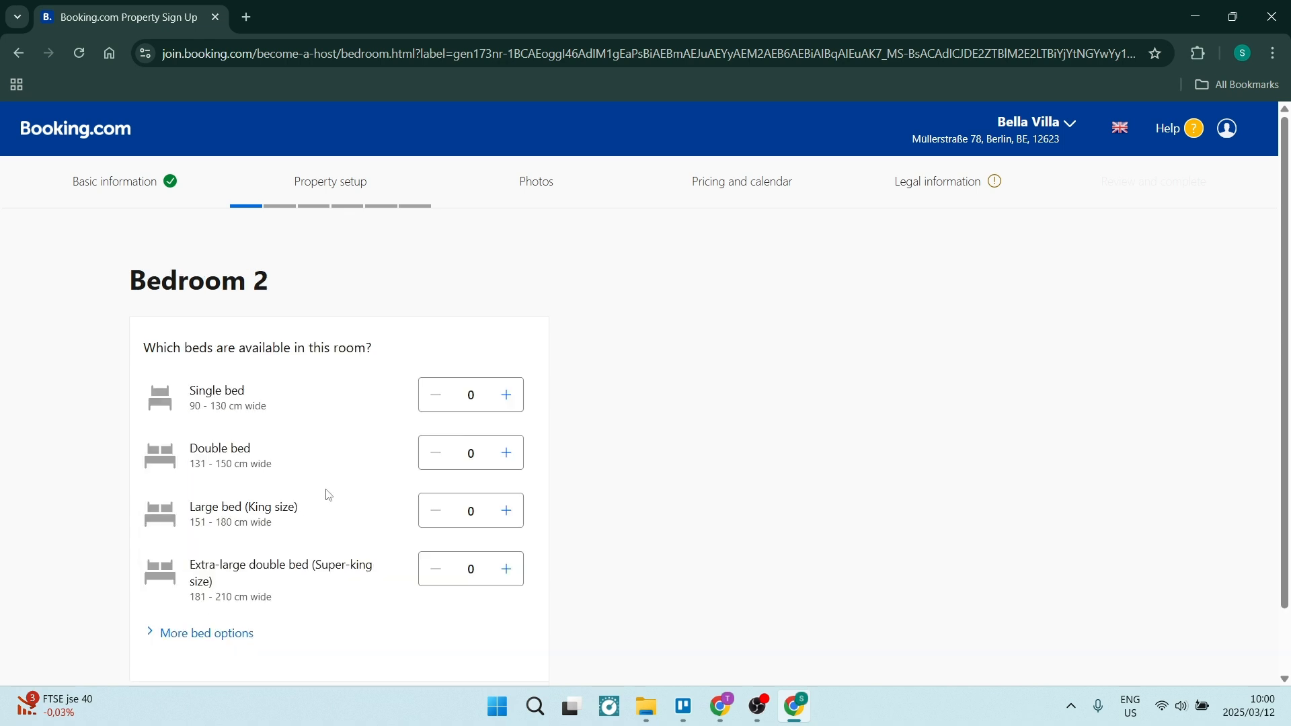
click(506, 395)
scroll(418, 586, down, 1)
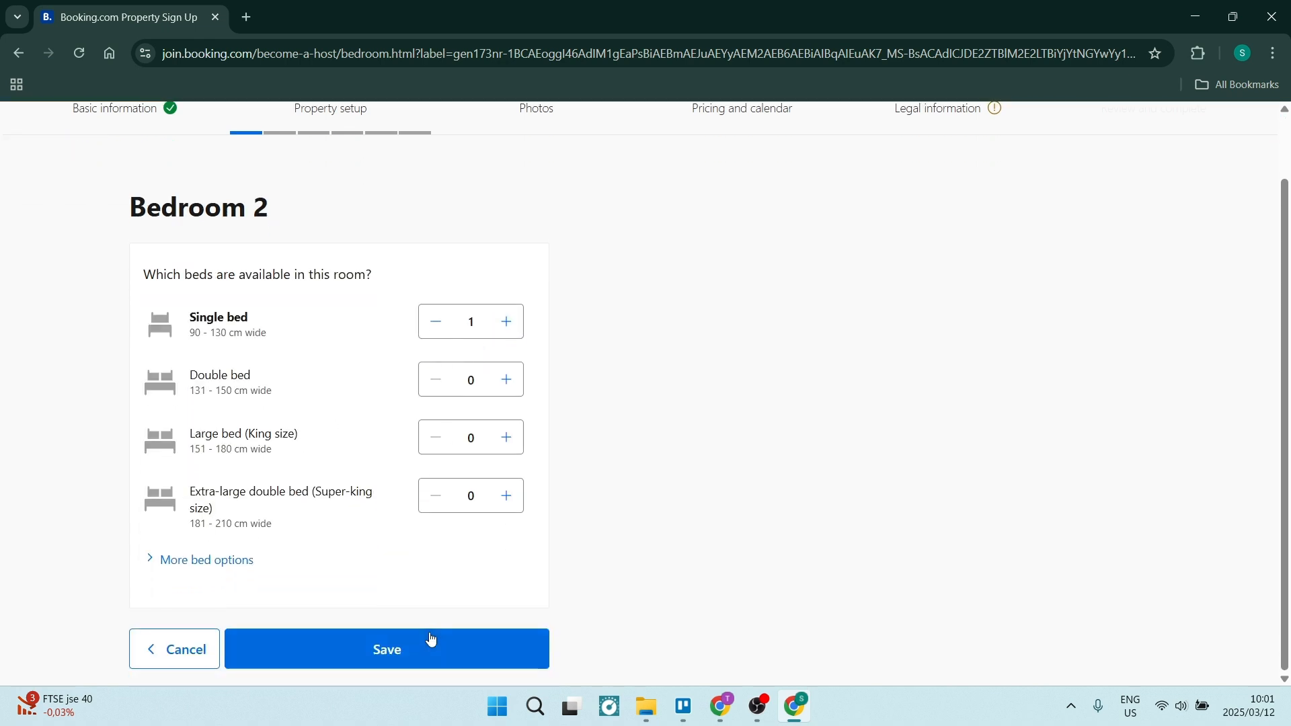
click(430, 639)
Step: Set the number of guests who can stay to 10 and the number of bathrooms to 6
scroll(447, 381, down, 5)
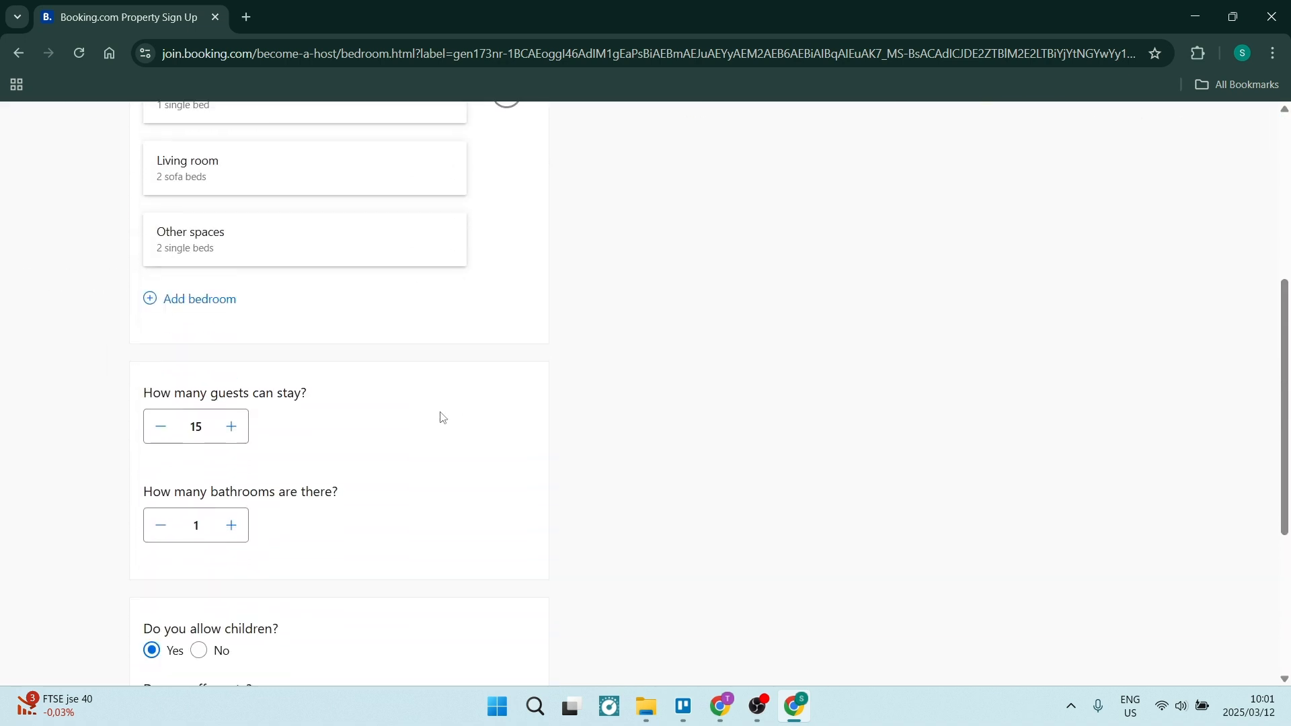
scroll(440, 417, down, 1)
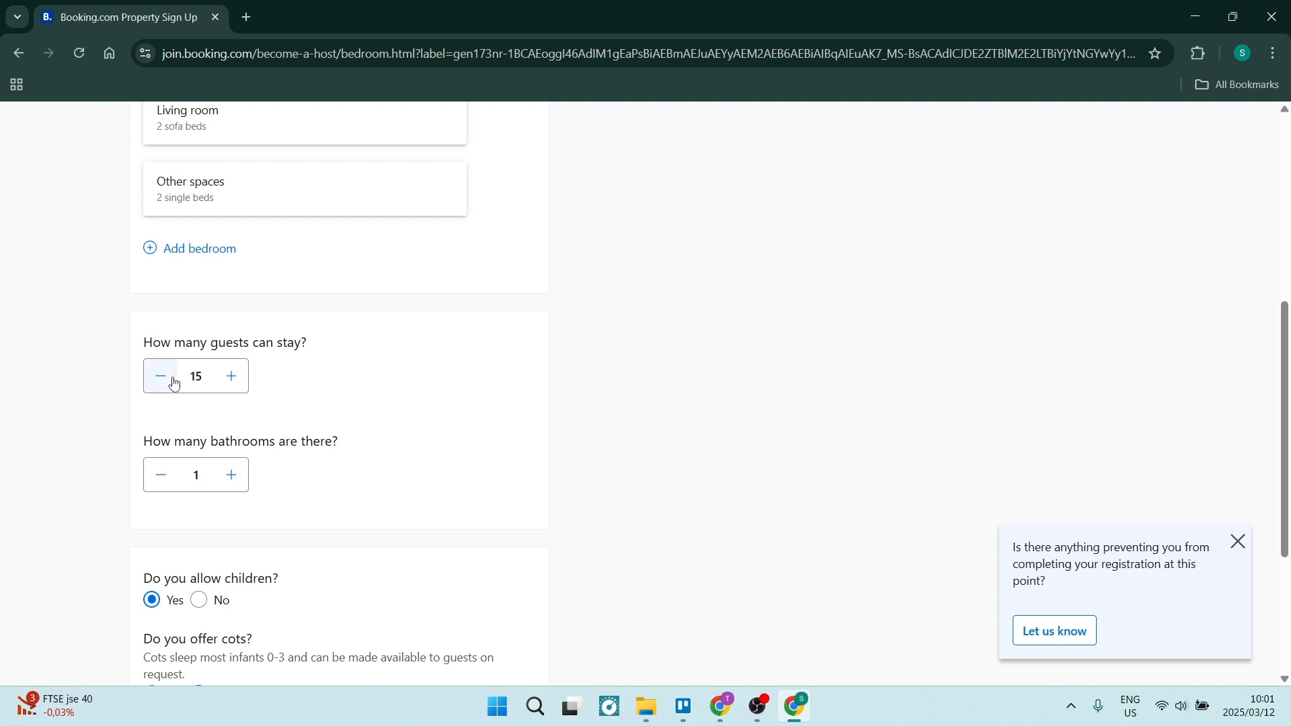
click(172, 384)
click(170, 383)
scroll(260, 352, up, 3)
scroll(258, 350, up, 3)
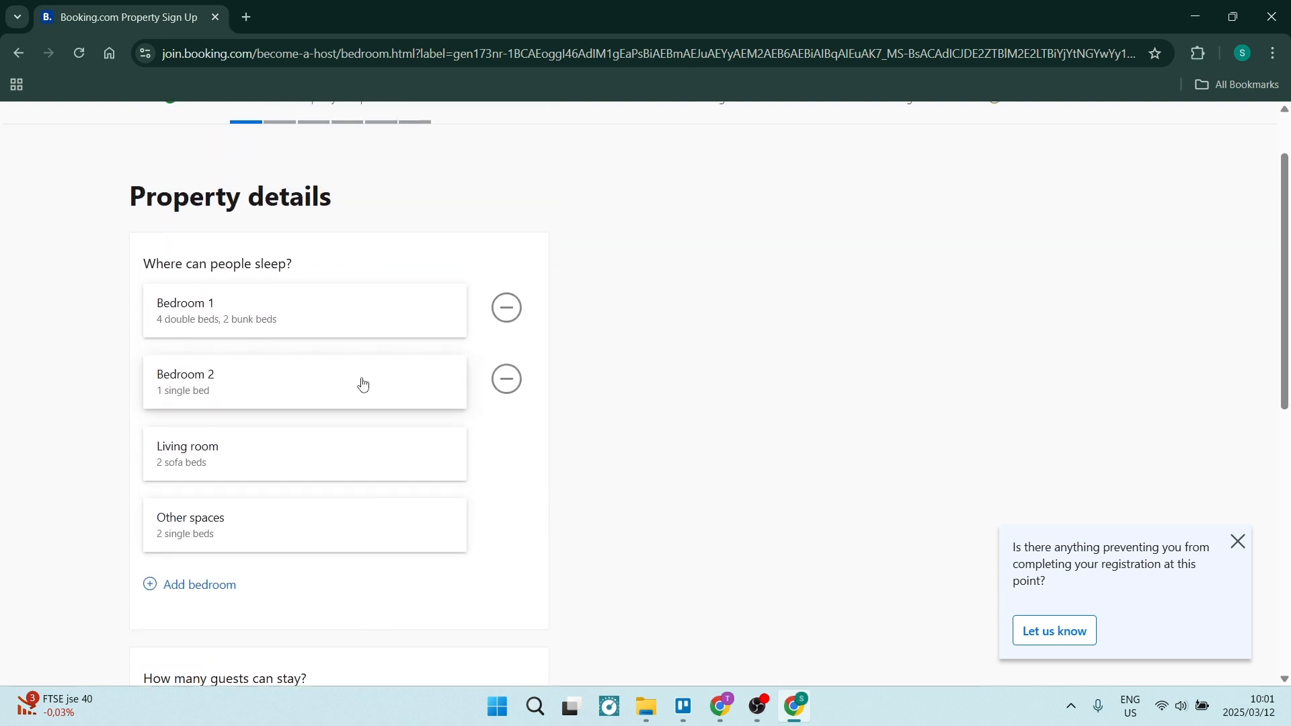
scroll(286, 390, down, 5)
scroll(283, 410, down, 3)
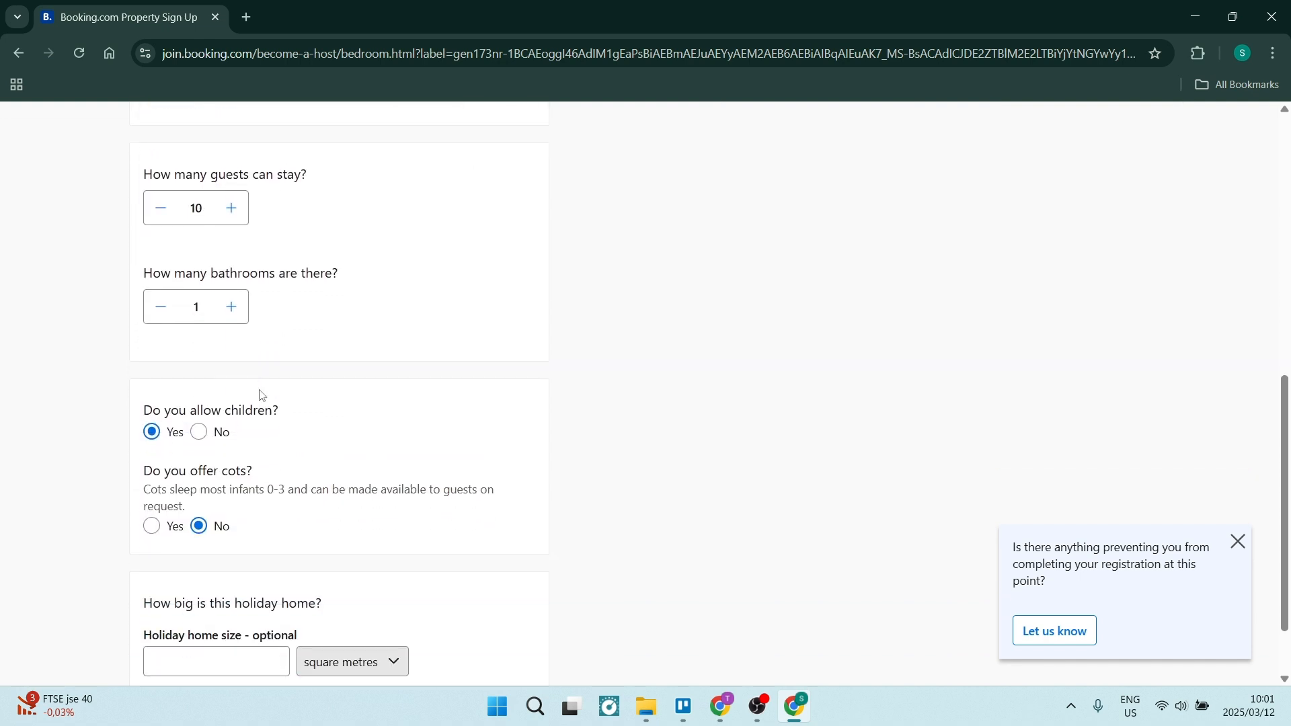
click(232, 313)
Step: Keep square metres as the size unit, leave the optional holiday home size empty, and continue to the amenities
scroll(203, 533, down, 2)
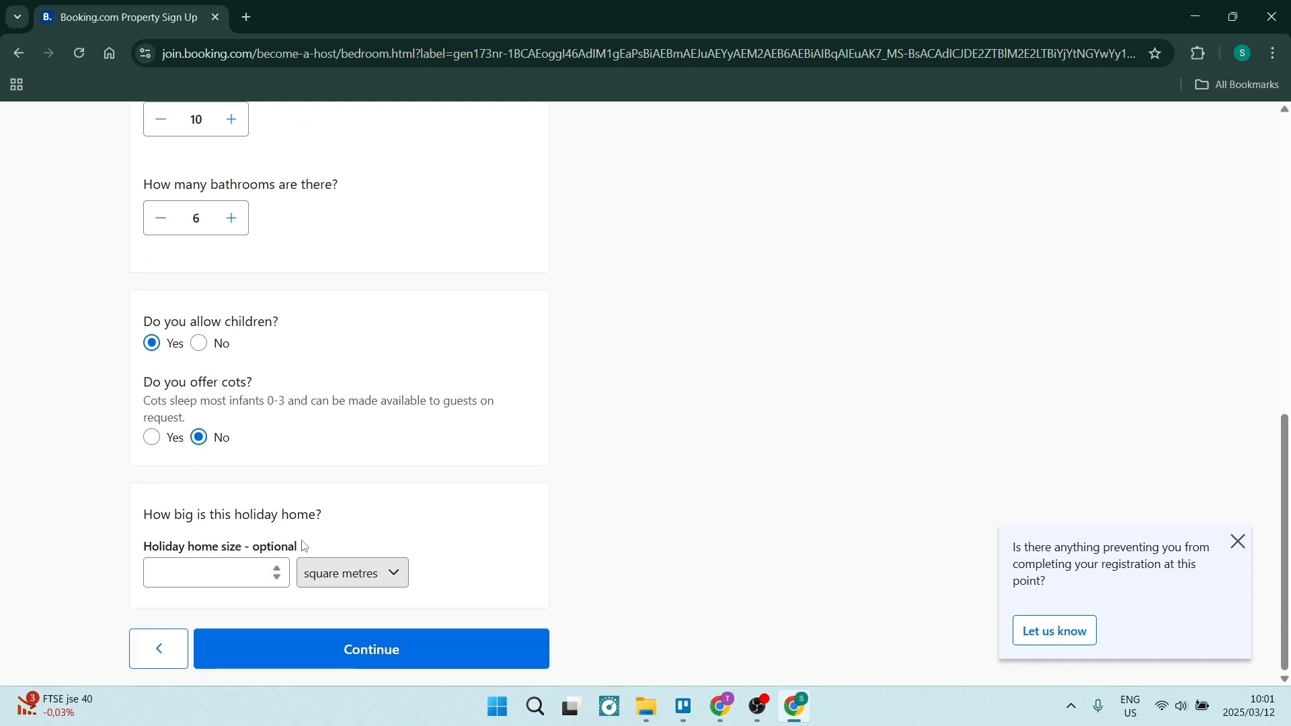
click(335, 580)
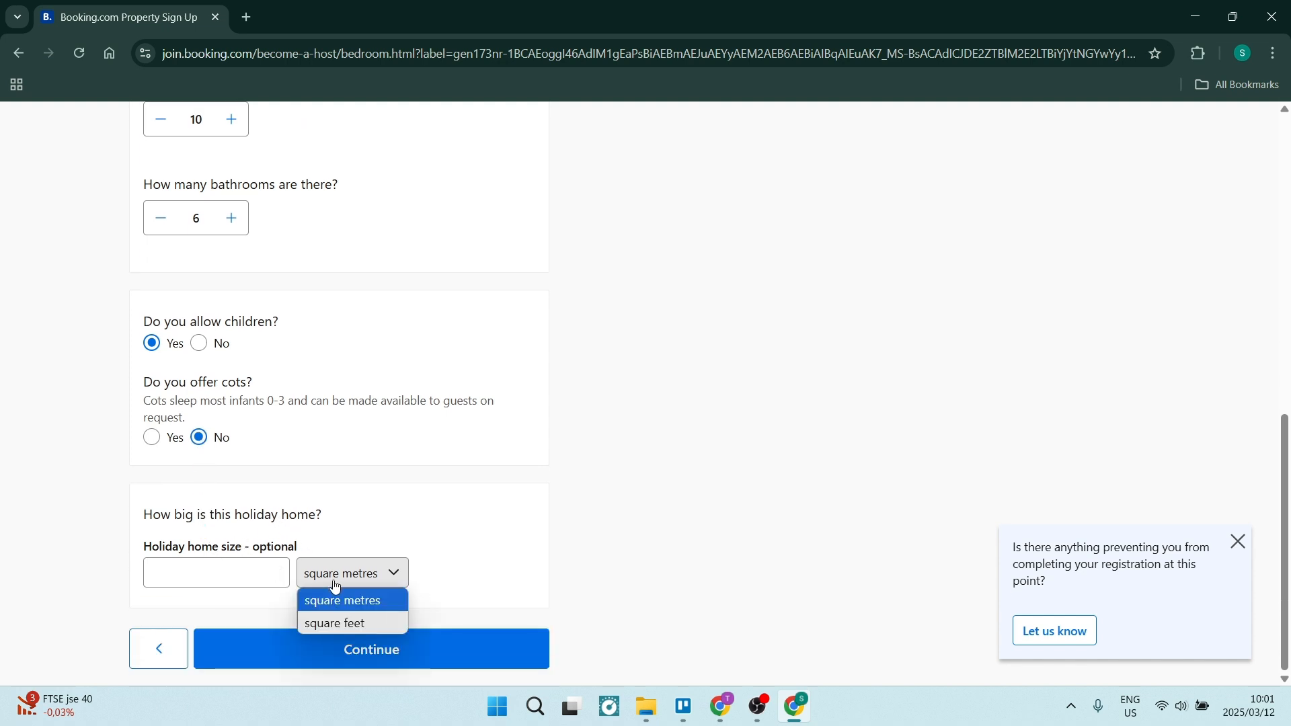
click(332, 603)
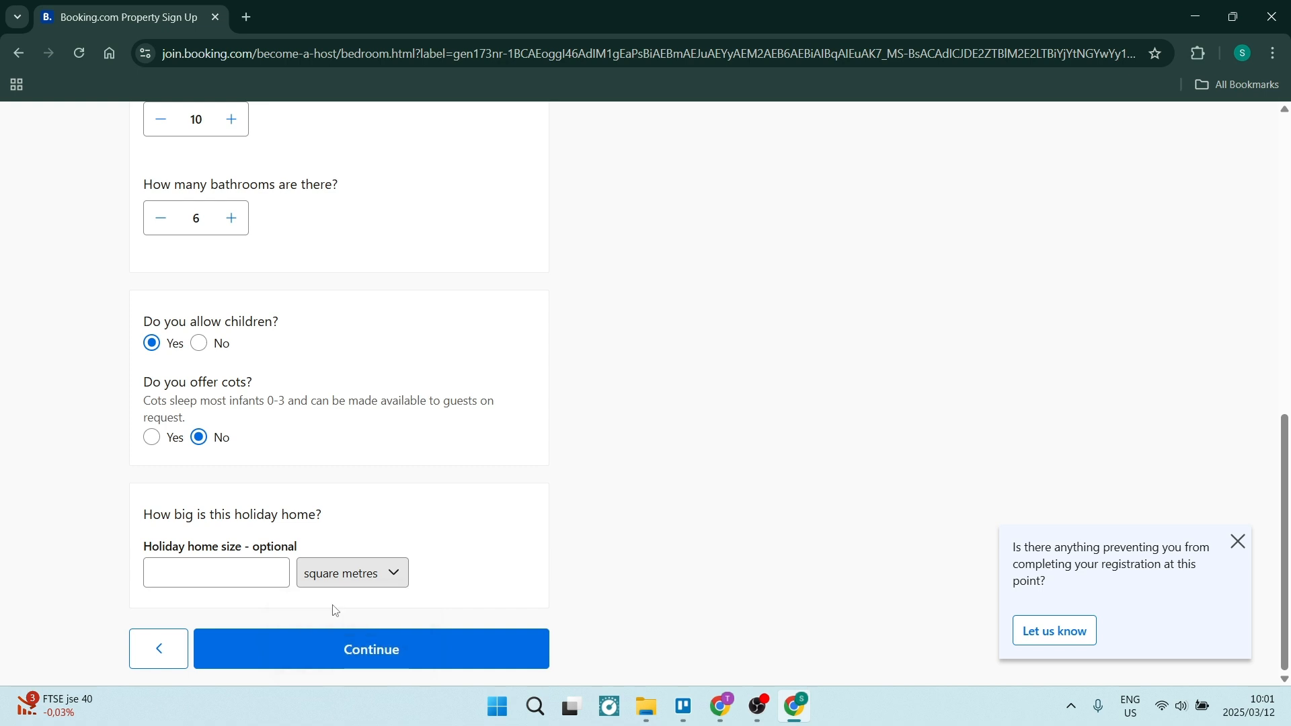
click(239, 574)
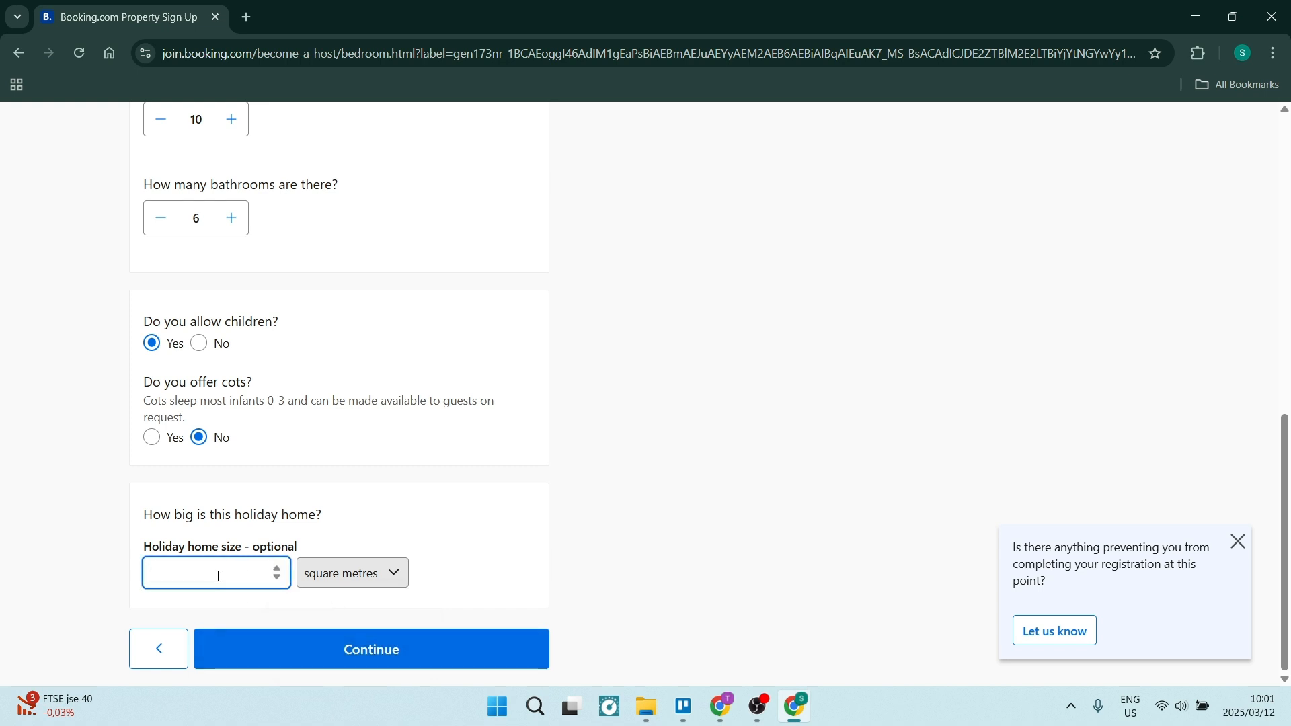
click(131, 578)
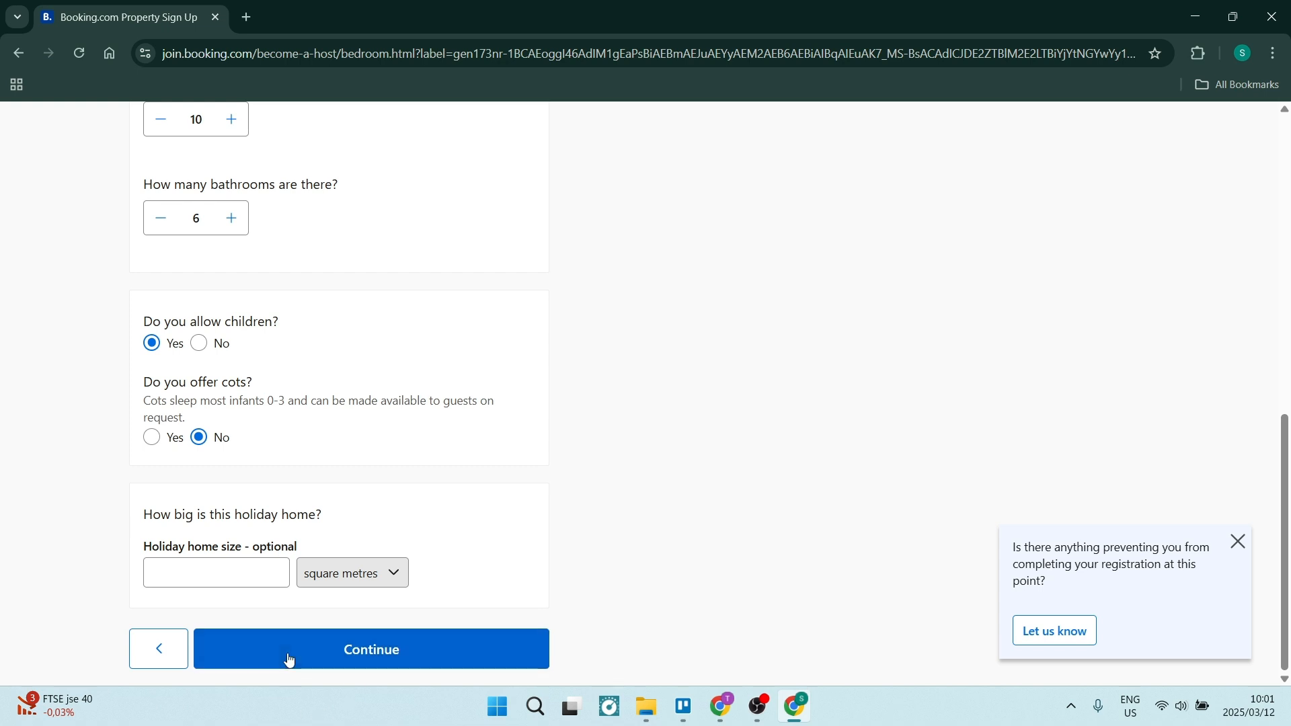
click(341, 648)
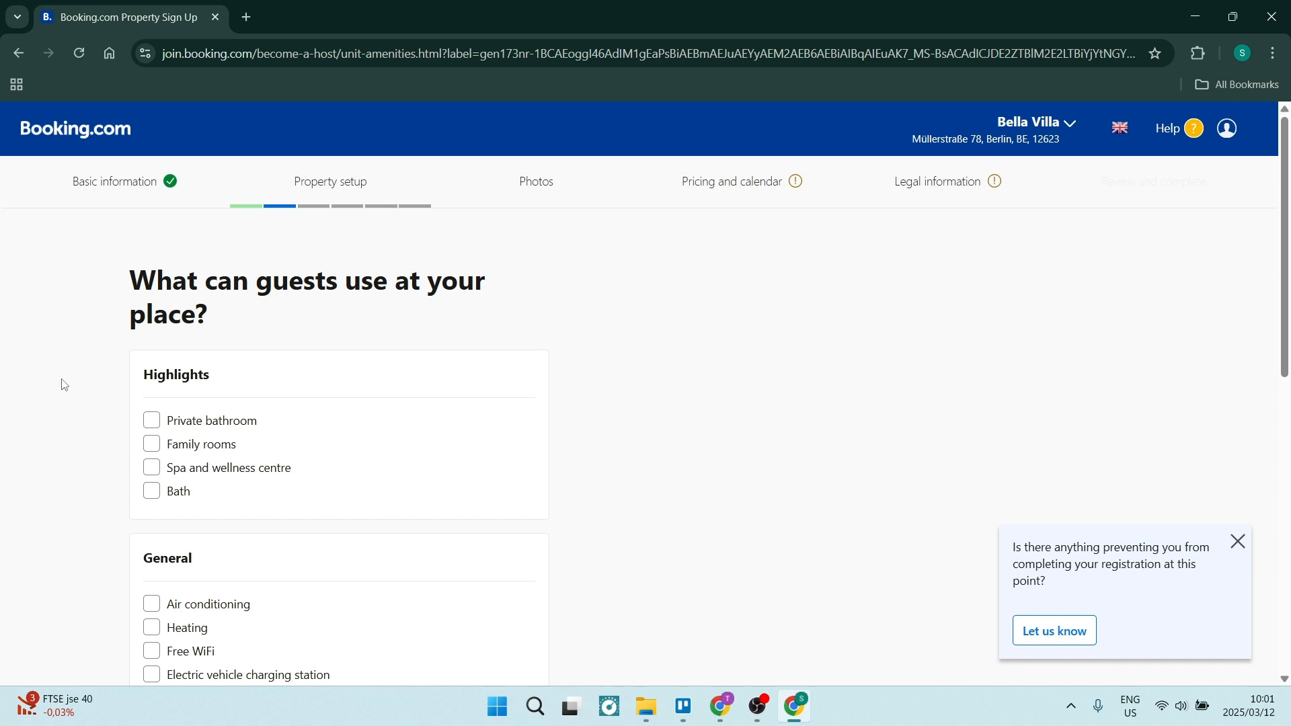
Step: Select Private bathroom, Family rooms, Spa and wellness centre, Air conditioning, Free WiFi and Electric vehicle charging station as amenities
click(151, 420)
click(151, 448)
click(154, 468)
scroll(159, 499, down, 4)
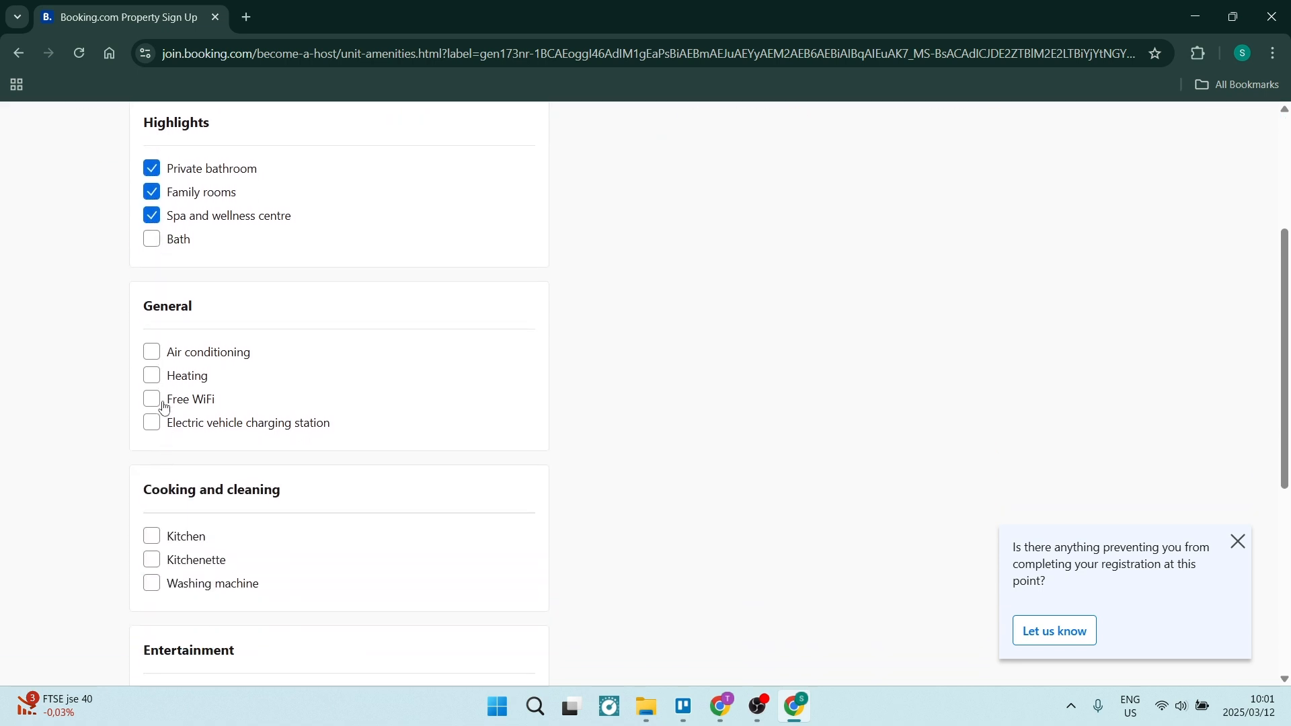
click(148, 351)
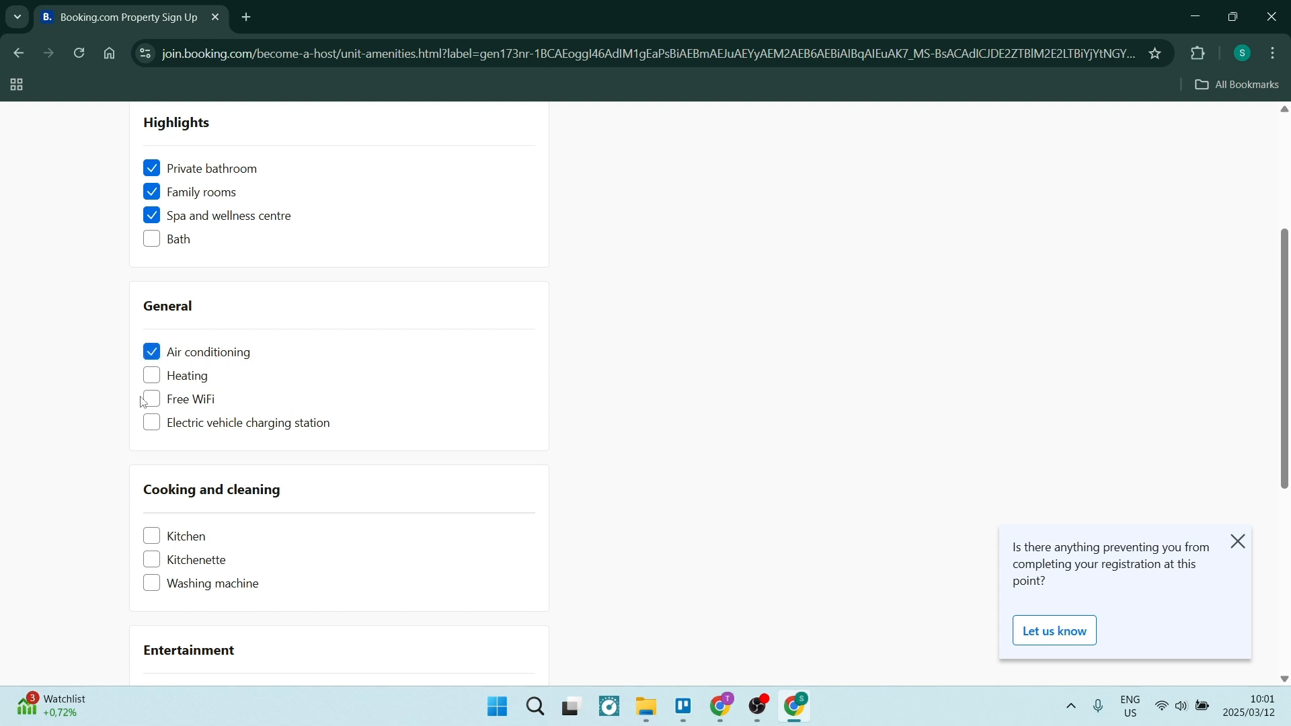
click(149, 398)
click(152, 423)
Step: Add Kitchen, Washing machine, Swimming Pool, Hot tub, Balcony and Garden view to the amenities, and continue to the services
scroll(222, 452, down, 3)
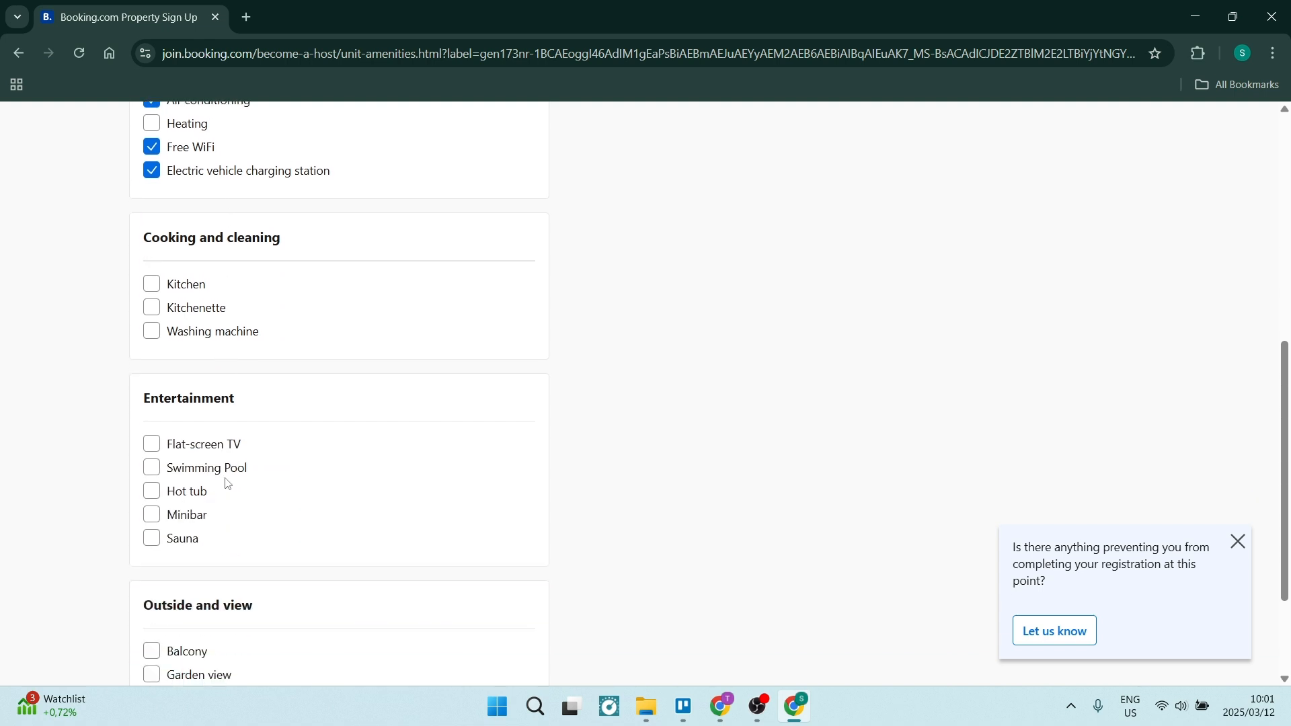
click(150, 283)
click(149, 333)
scroll(207, 396, down, 3)
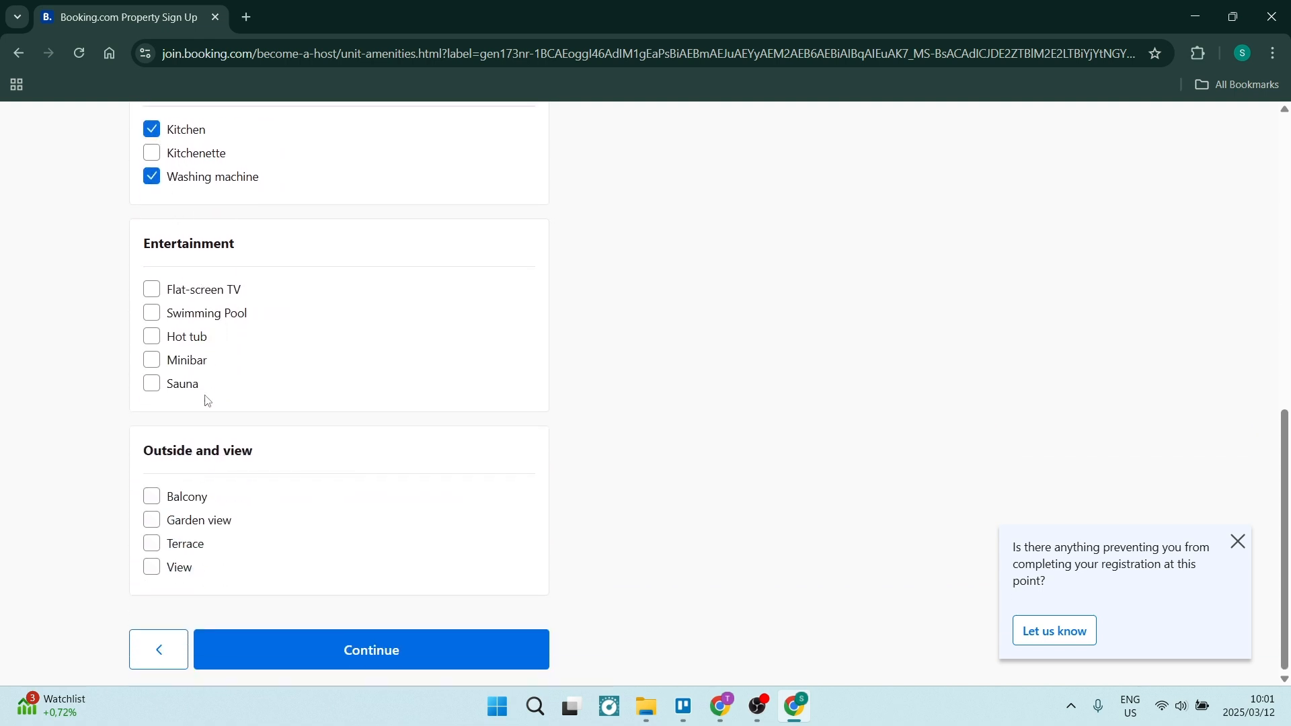
click(152, 312)
click(152, 335)
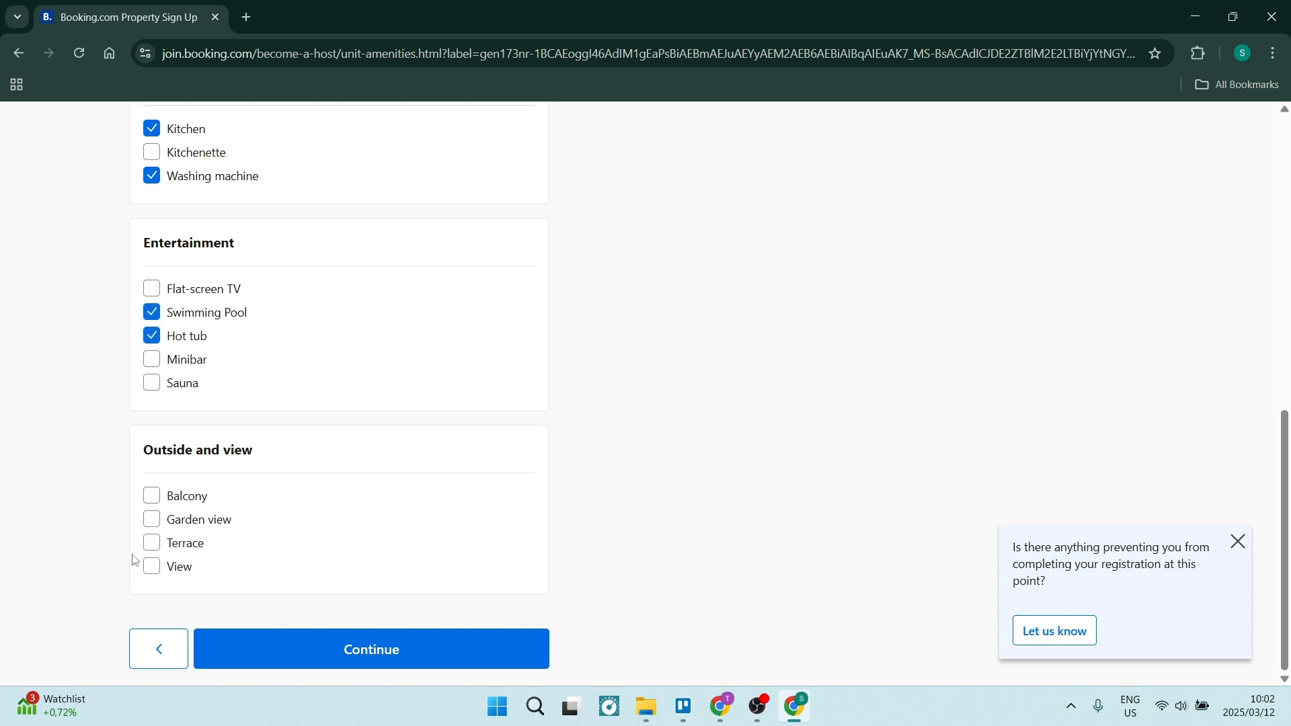
click(152, 498)
click(156, 523)
click(395, 660)
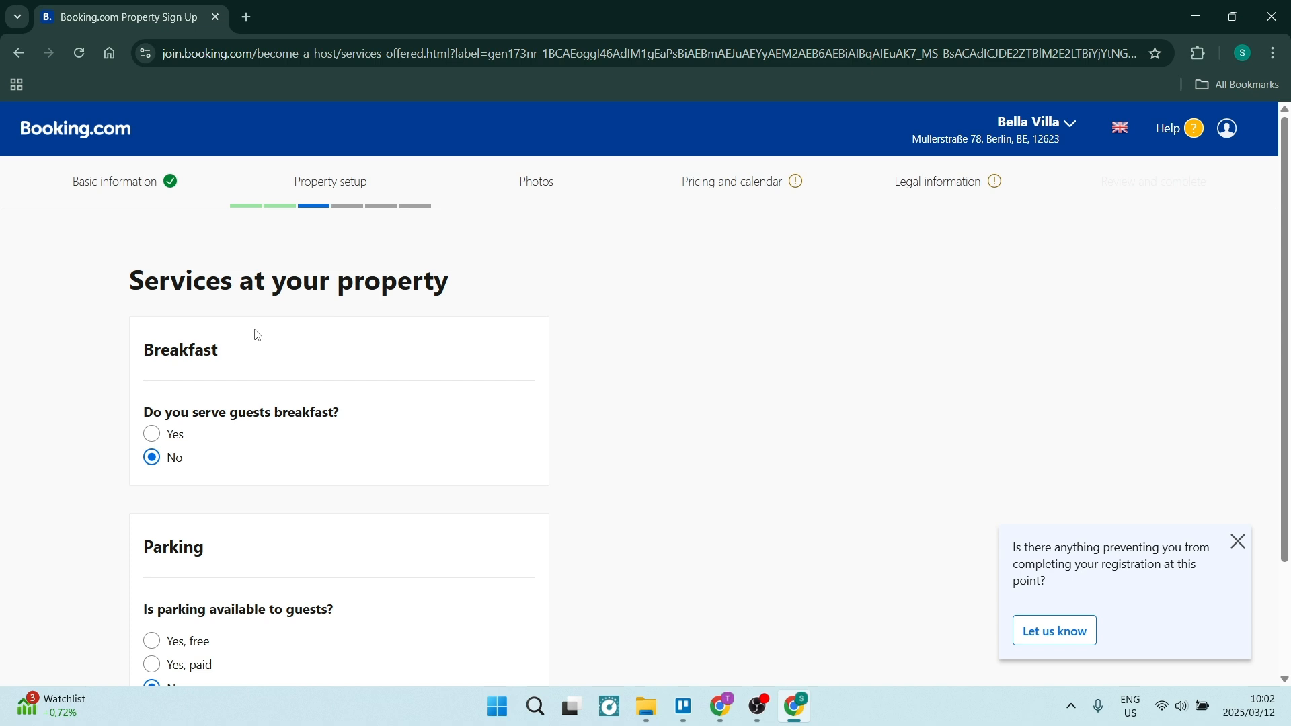
Step: State that breakfast is served to guests, keeping it included in the price they pay
click(156, 438)
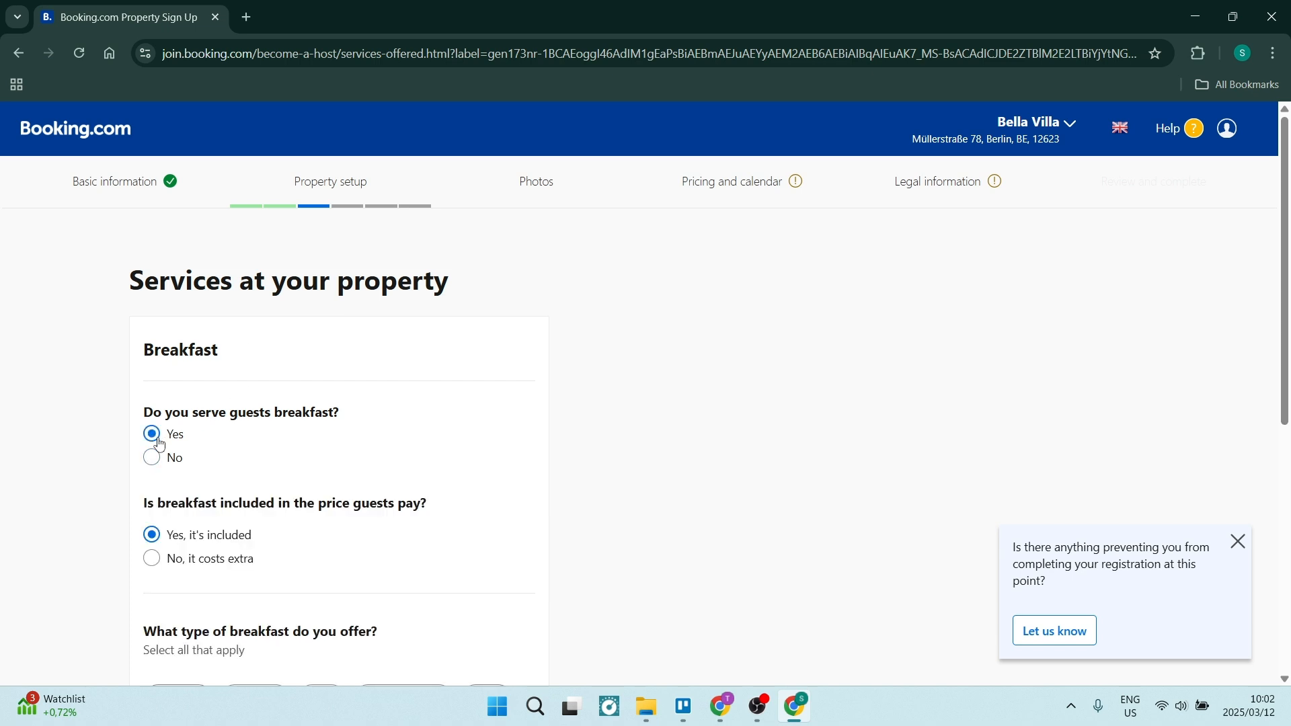
scroll(159, 443, down, 4)
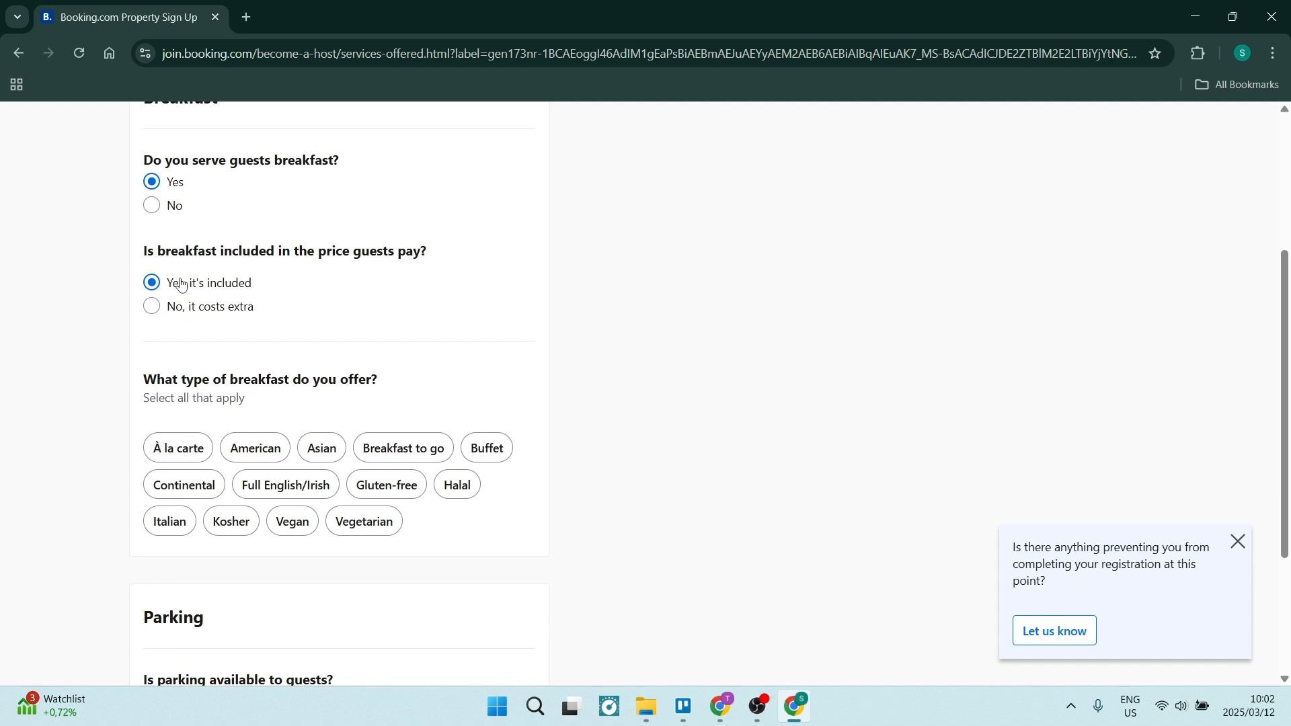
drag(143, 250, 439, 258)
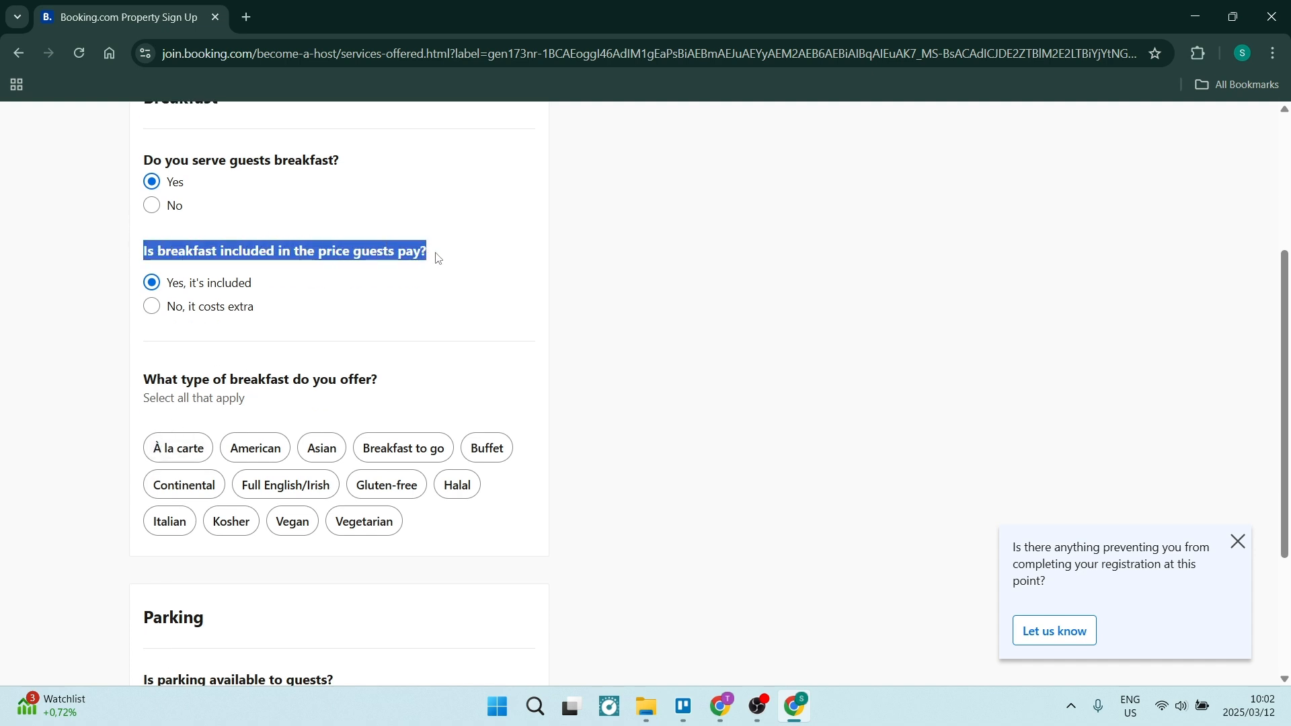
click(595, 264)
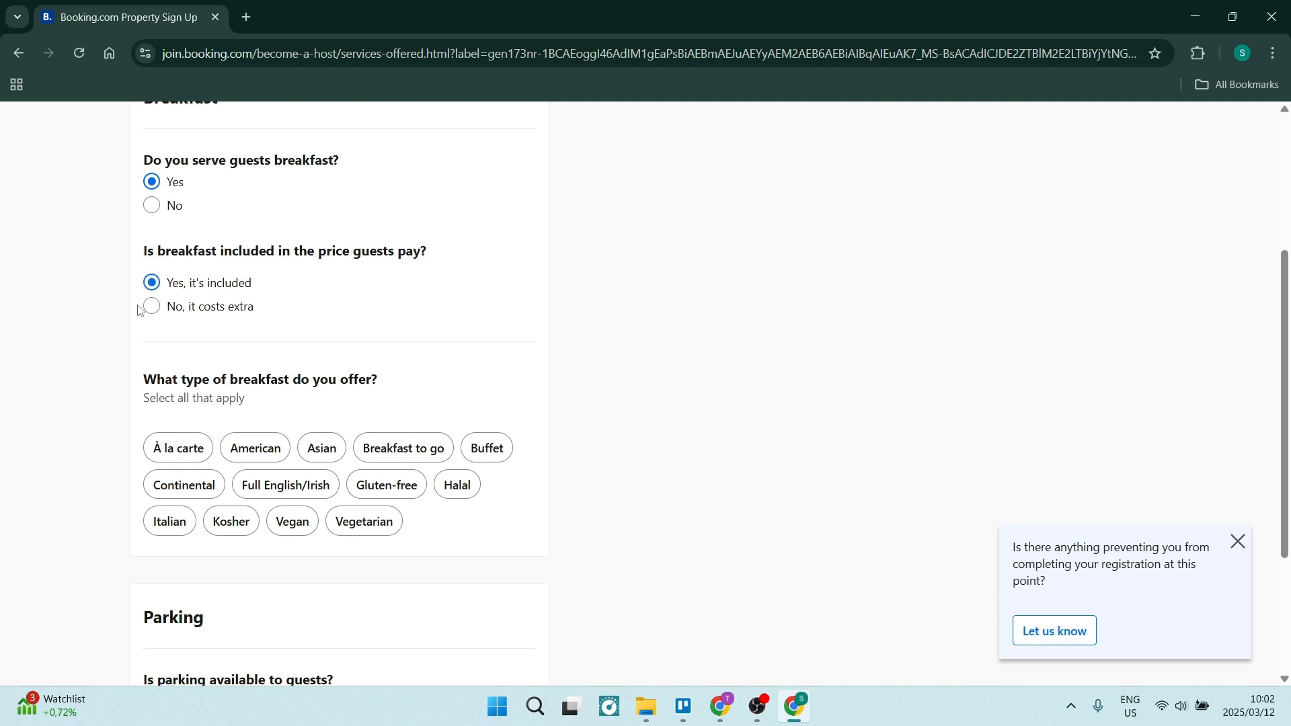
Step: Choose Gluten-free, Asian, American, Kosher, Vegan, Vegetarian and Halal as the breakfast types offered
scroll(215, 367, down, 1)
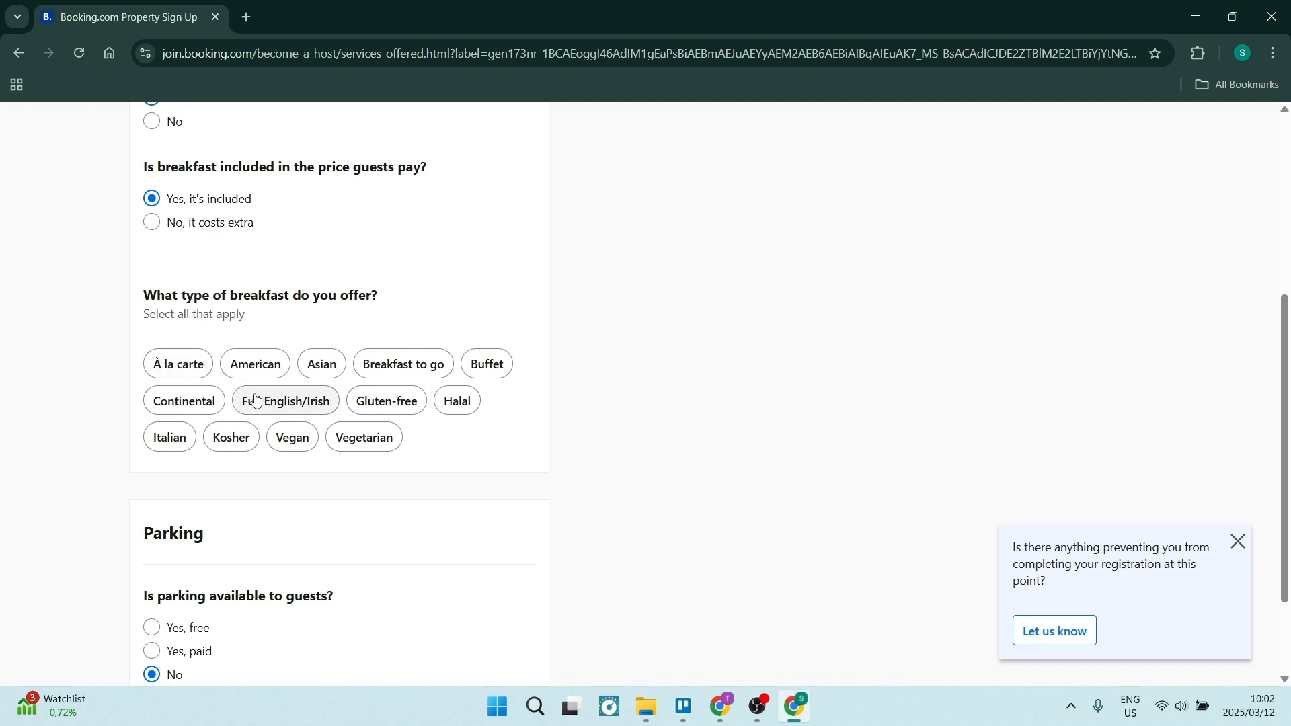
click(356, 400)
click(336, 375)
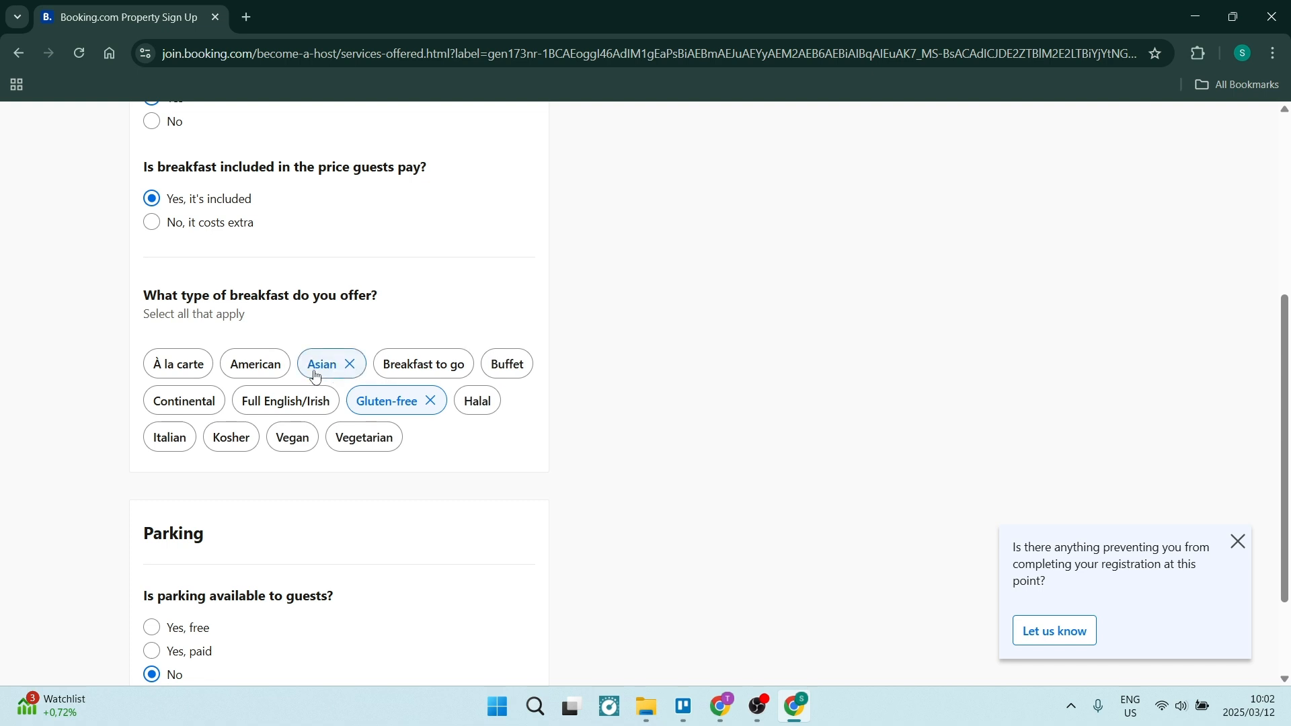
click(255, 368)
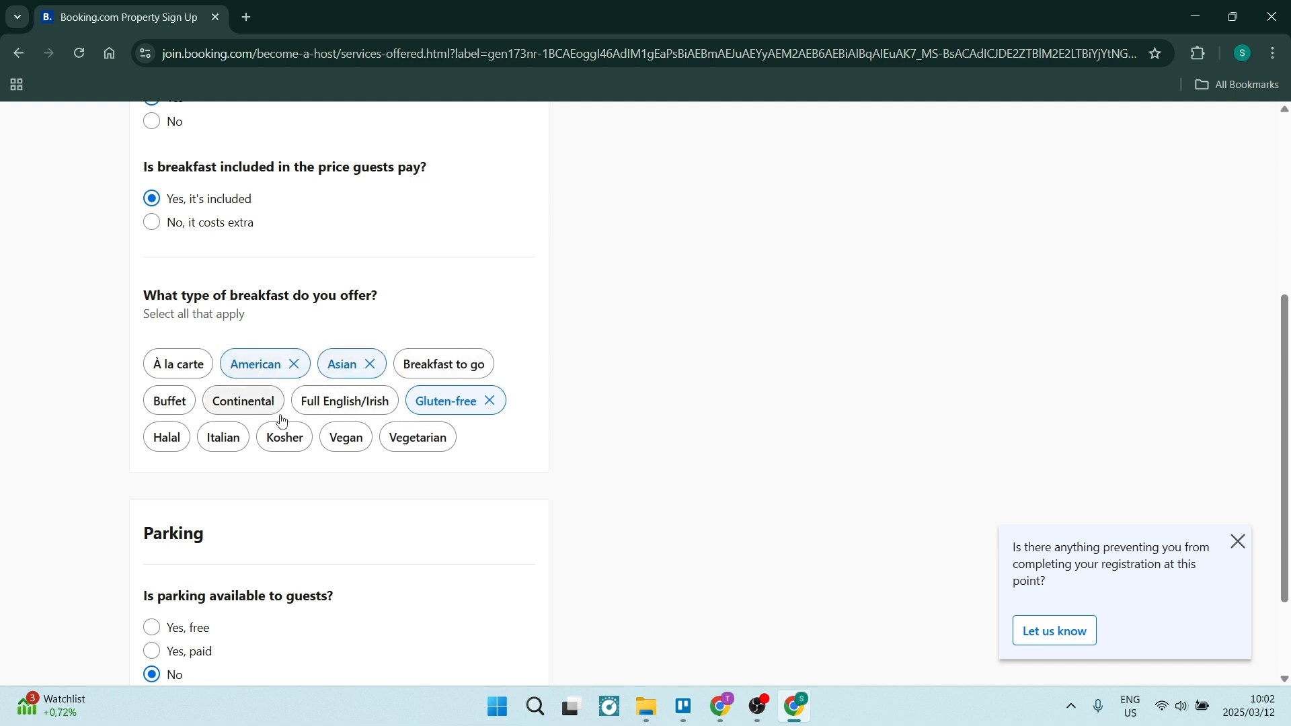
click(291, 438)
click(364, 437)
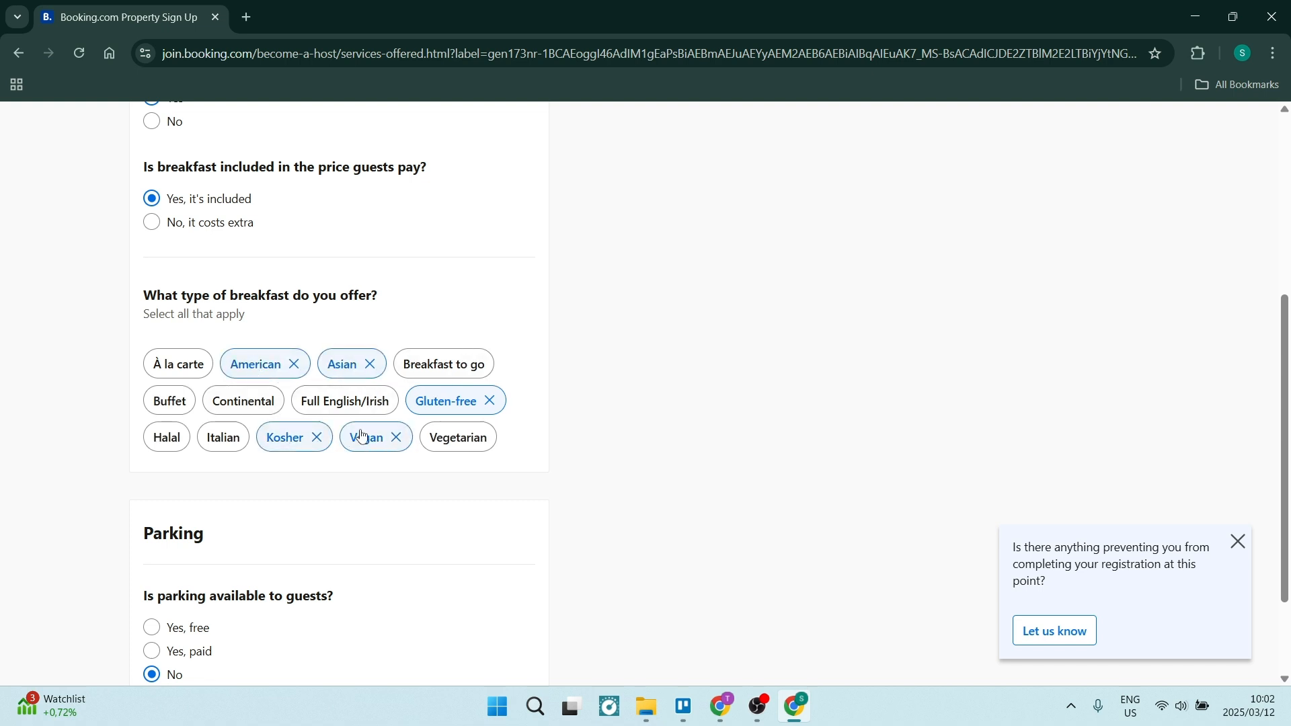
click(448, 441)
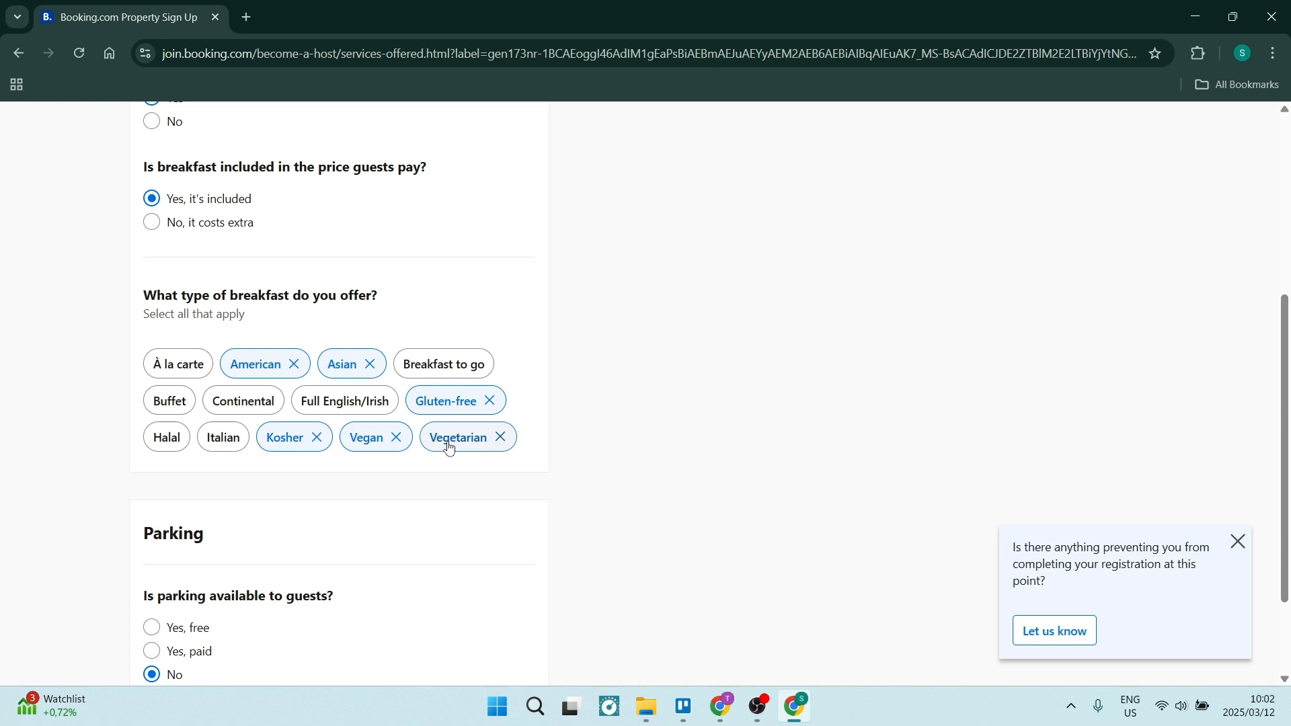
click(167, 437)
Step: Offer free parking, keeping it private, on site and without reservation, and continue to the languages
scroll(202, 447, down, 2)
scroll(213, 450, down, 1)
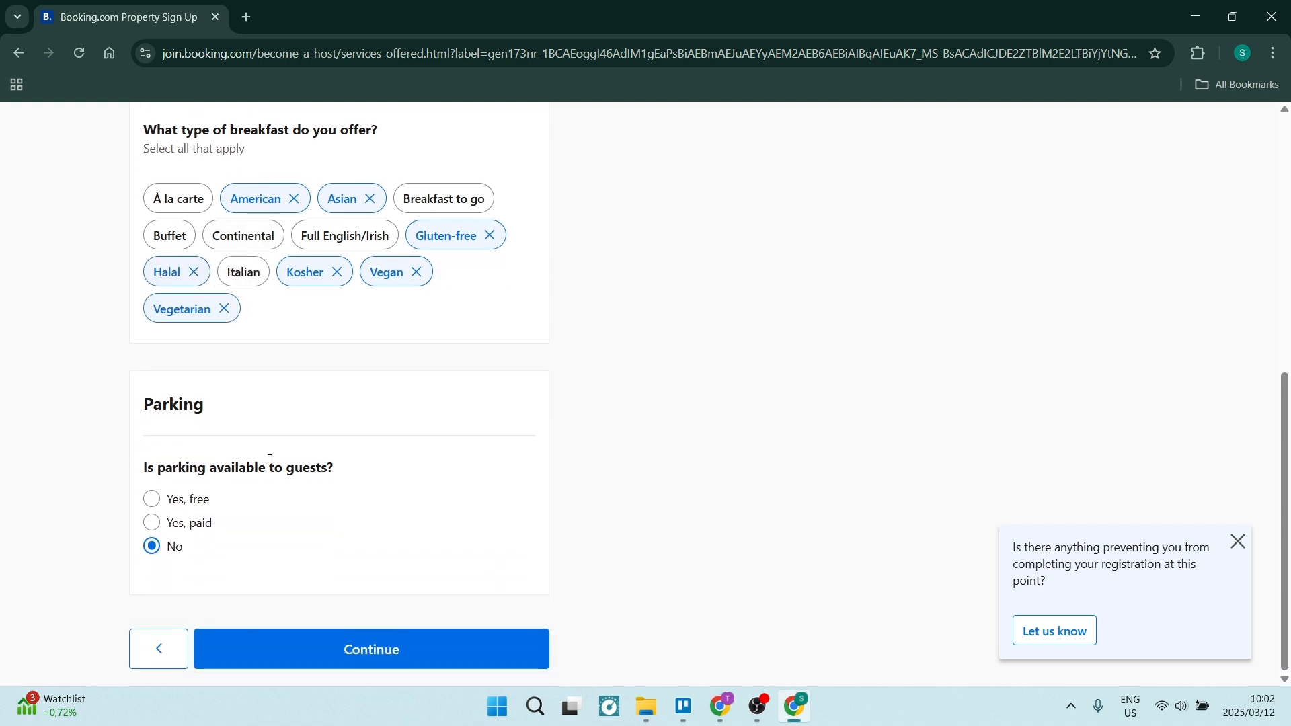
click(152, 500)
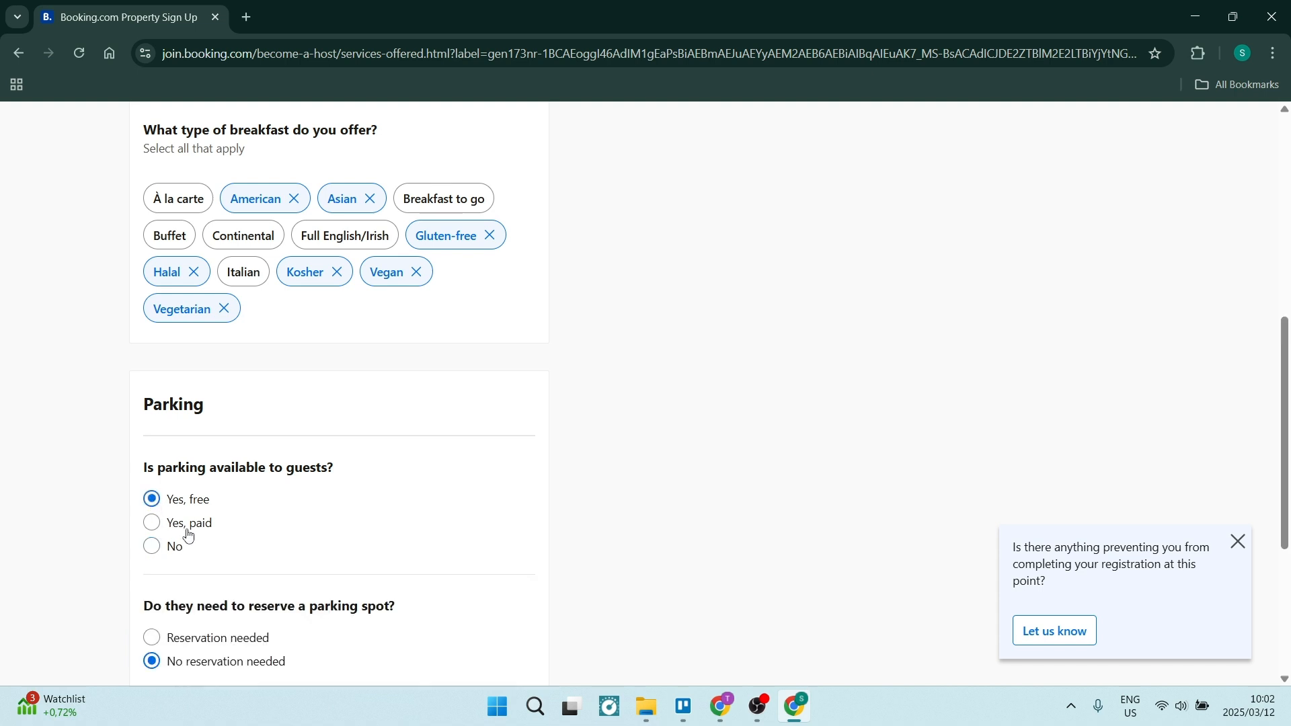
scroll(188, 534, down, 2)
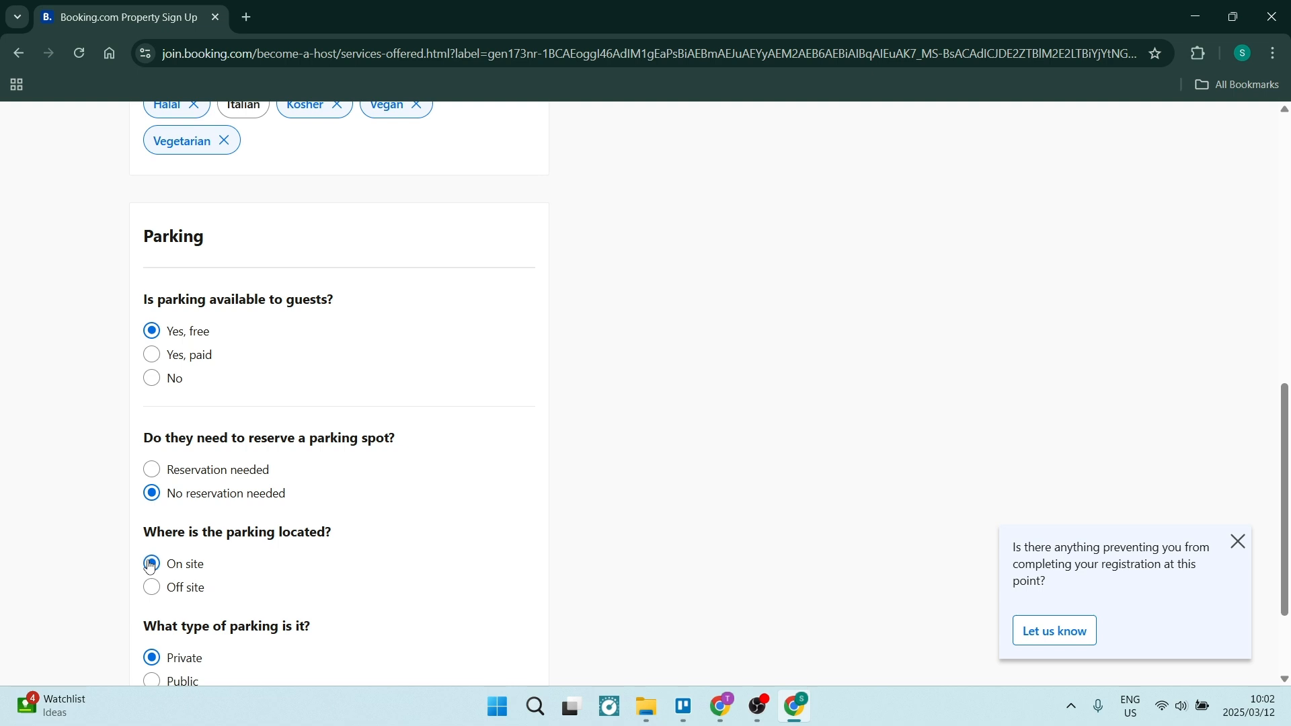
scroll(134, 584, down, 2)
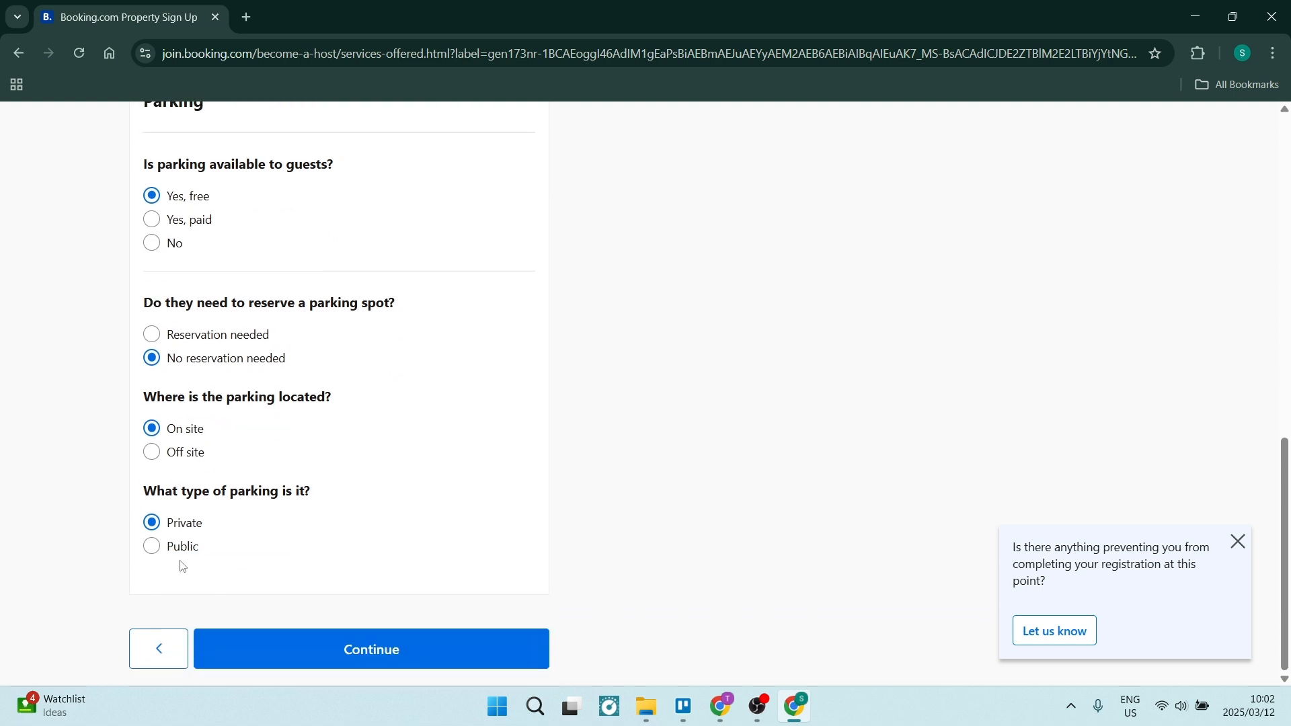
click(361, 636)
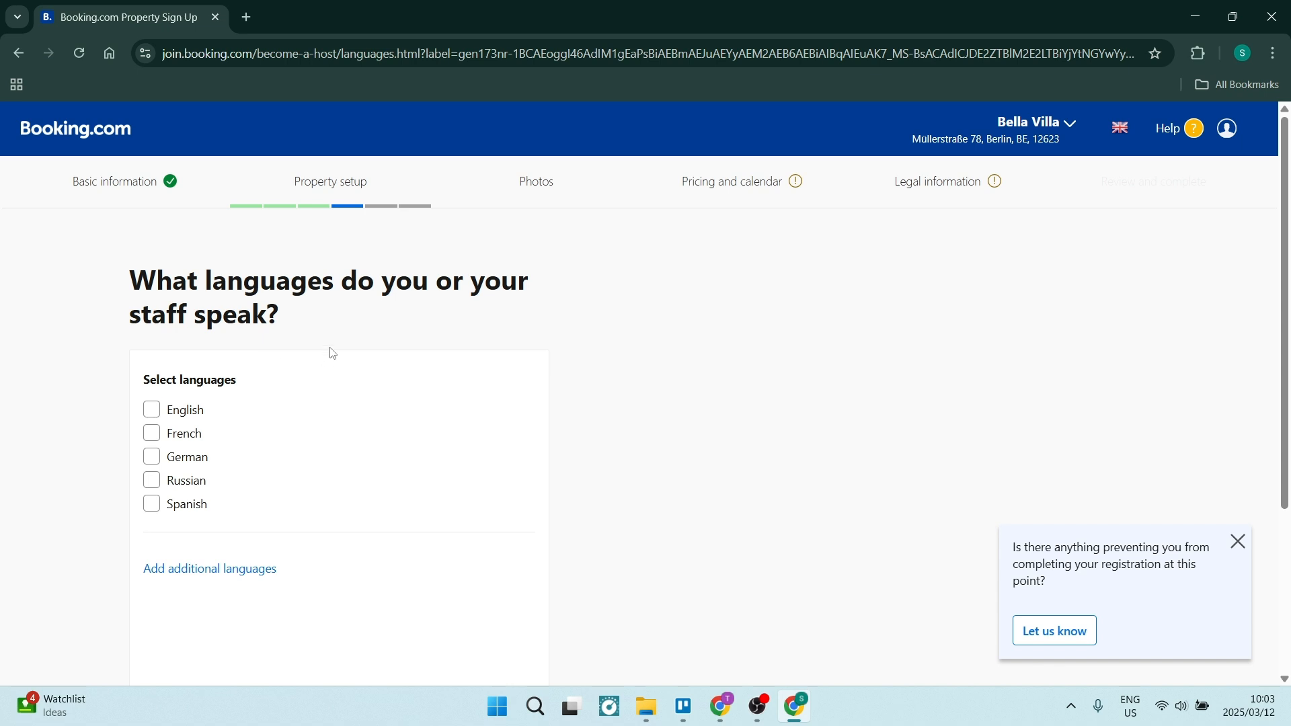
Step: Select English and German as the languages spoken by the staff, and continue to the house rules
click(152, 412)
click(152, 458)
scroll(242, 585, down, 4)
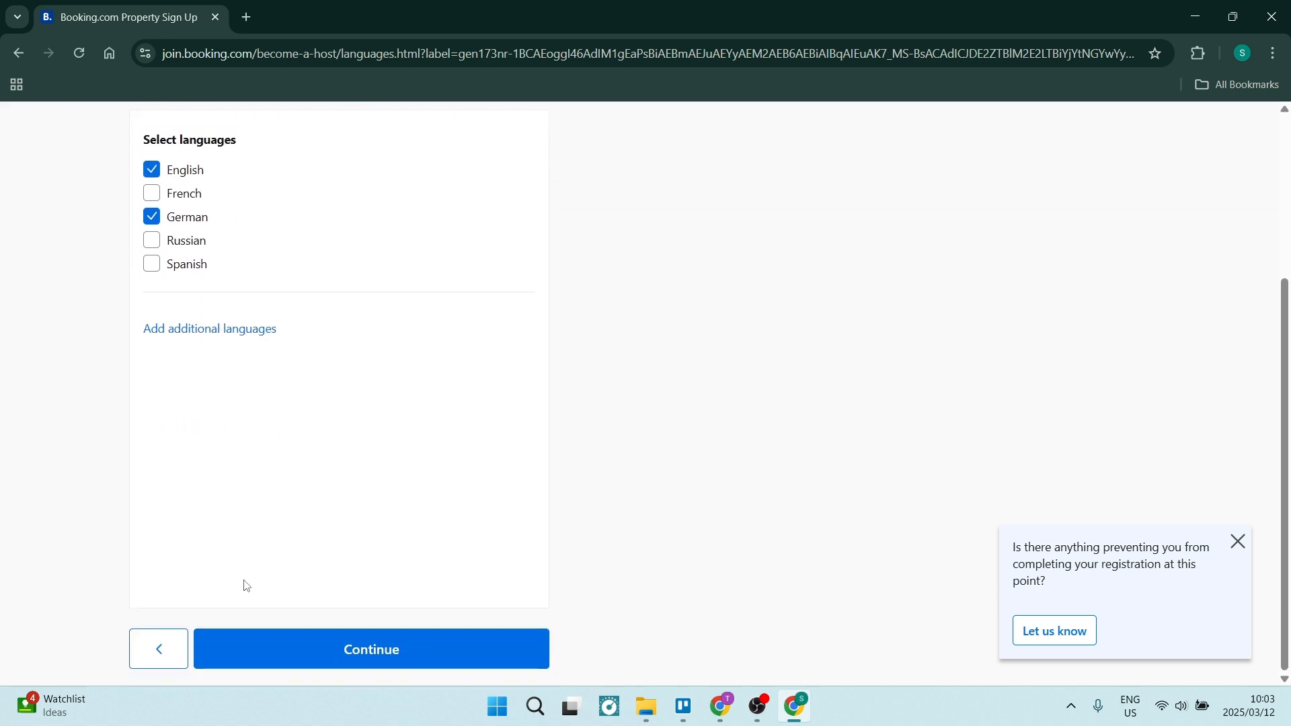
click(301, 632)
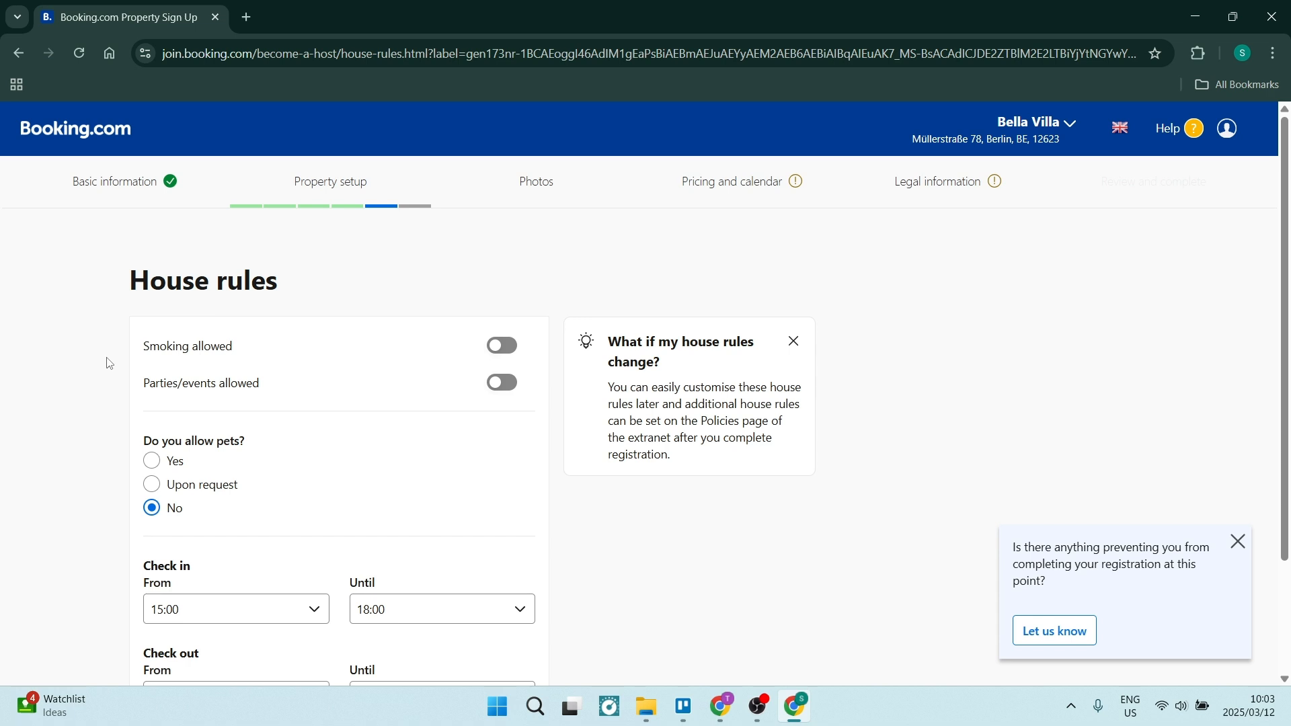
Step: Allow parties and events in the house rules, keep the remaining rules, and continue to the host profile
click(503, 387)
scroll(474, 347, down, 2)
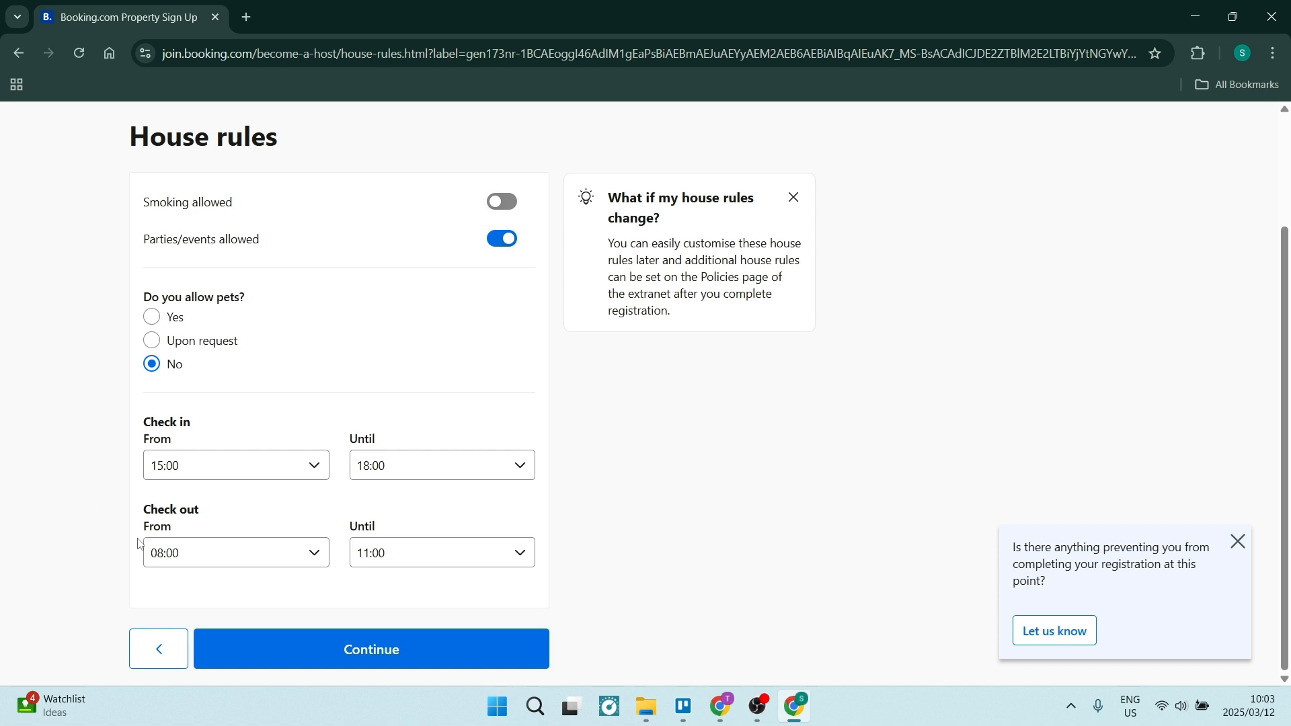
click(336, 648)
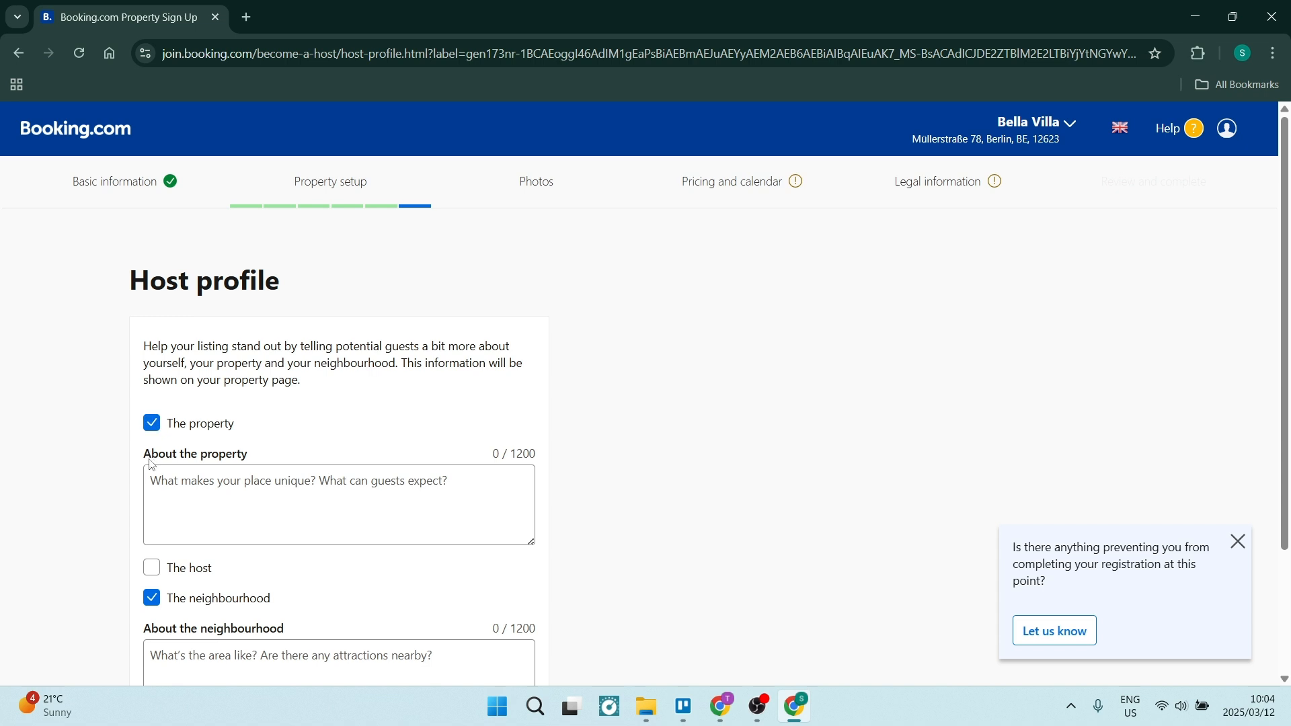
Step: Leave the property, host and neighbourhood sections of the host profile unselected, choose to add these later, and continue to the photos
click(152, 567)
scroll(168, 517, down, 3)
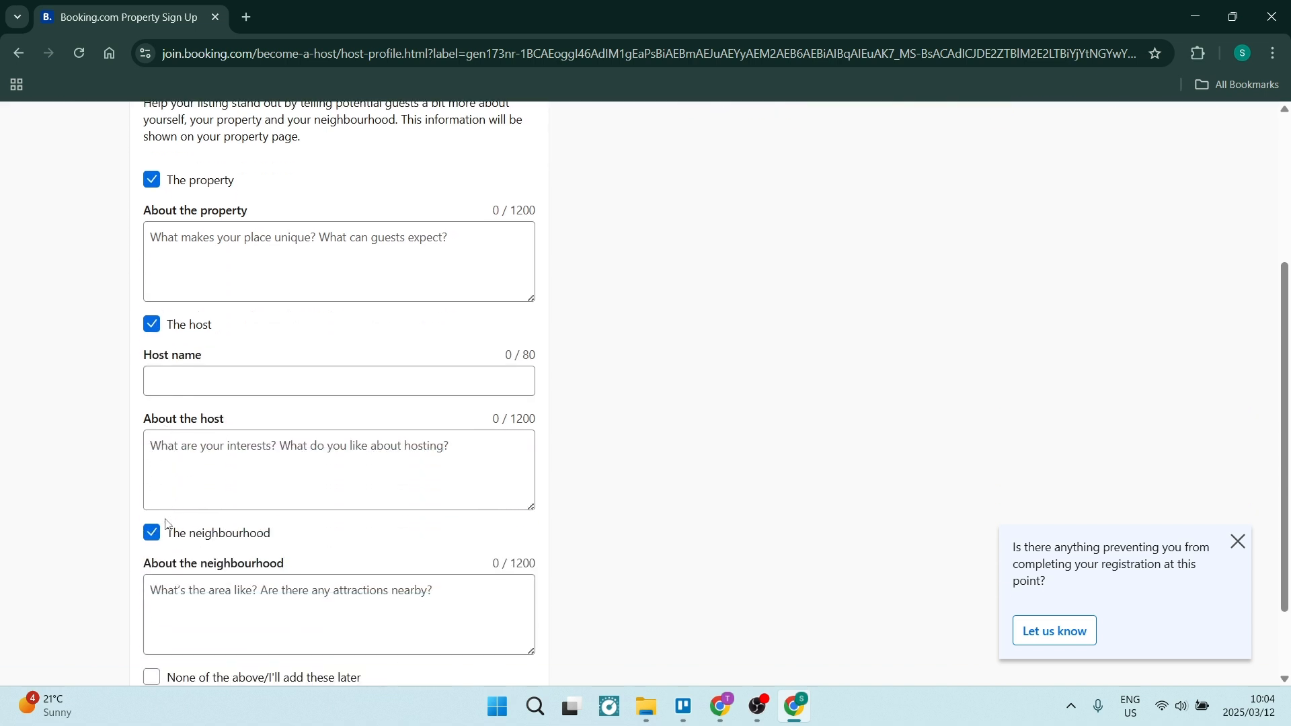
click(150, 195)
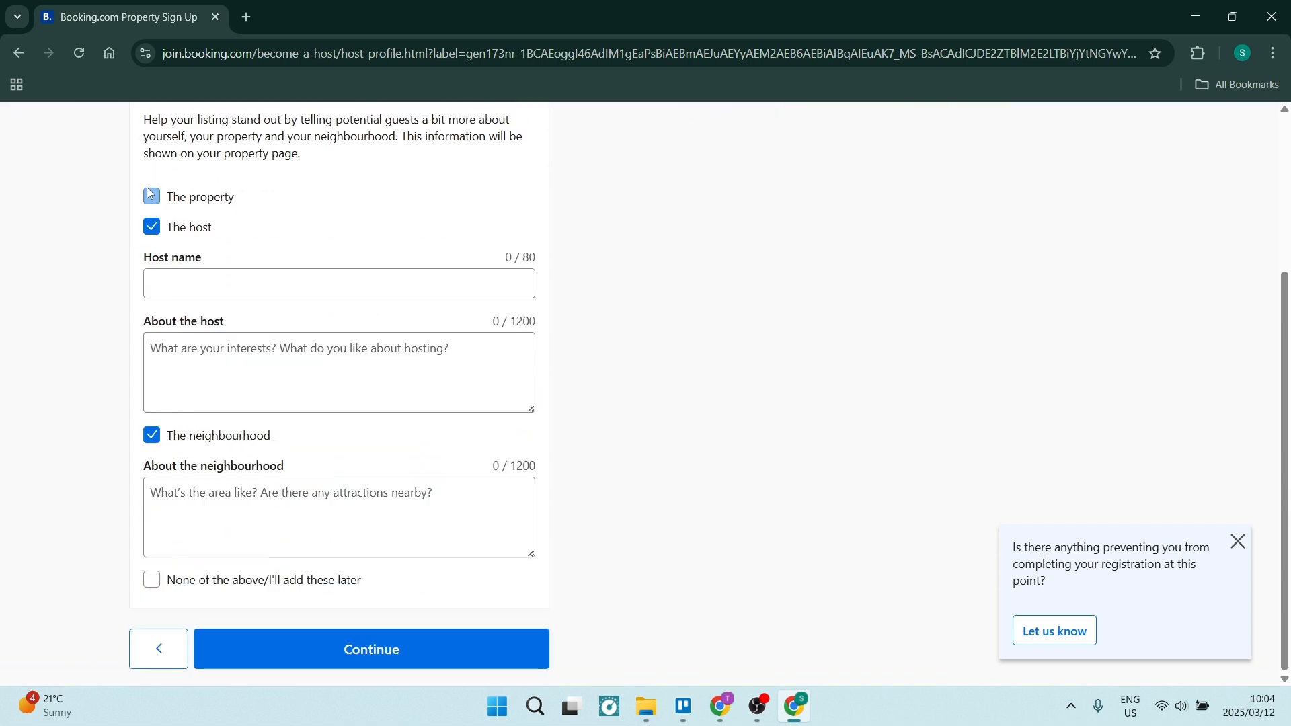
click(151, 227)
click(153, 433)
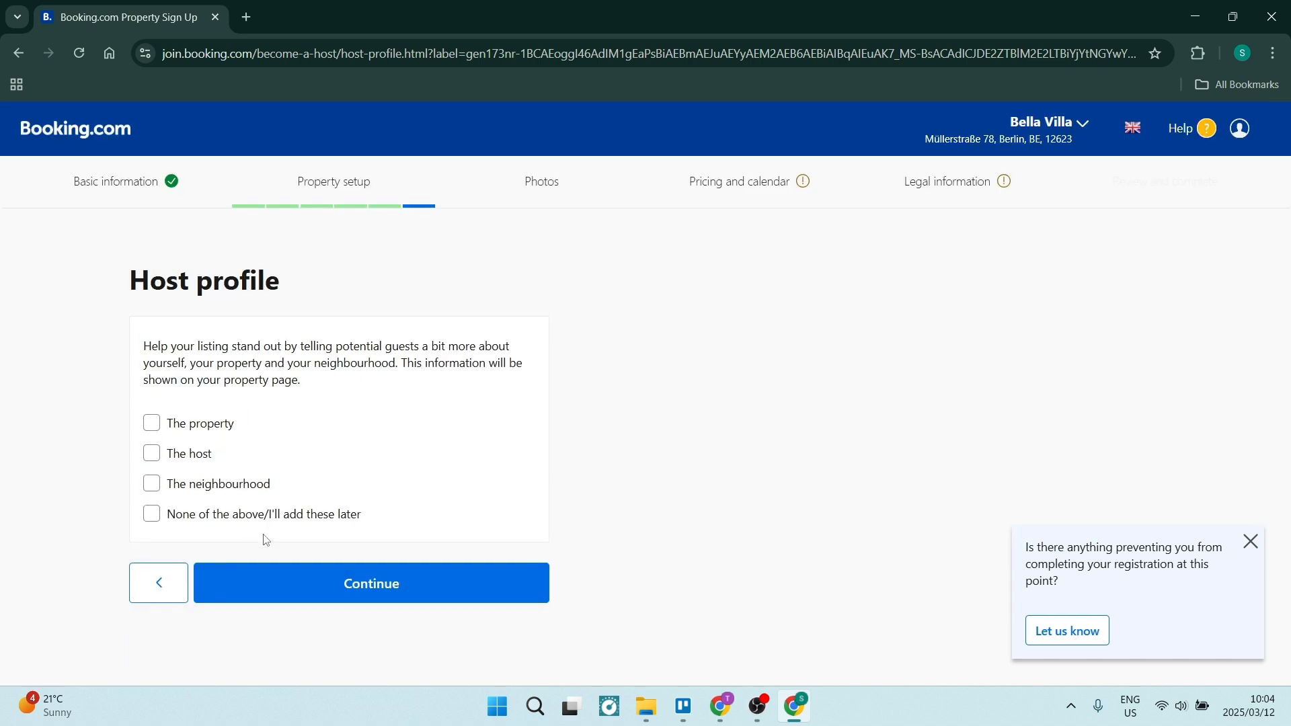
click(159, 516)
click(340, 585)
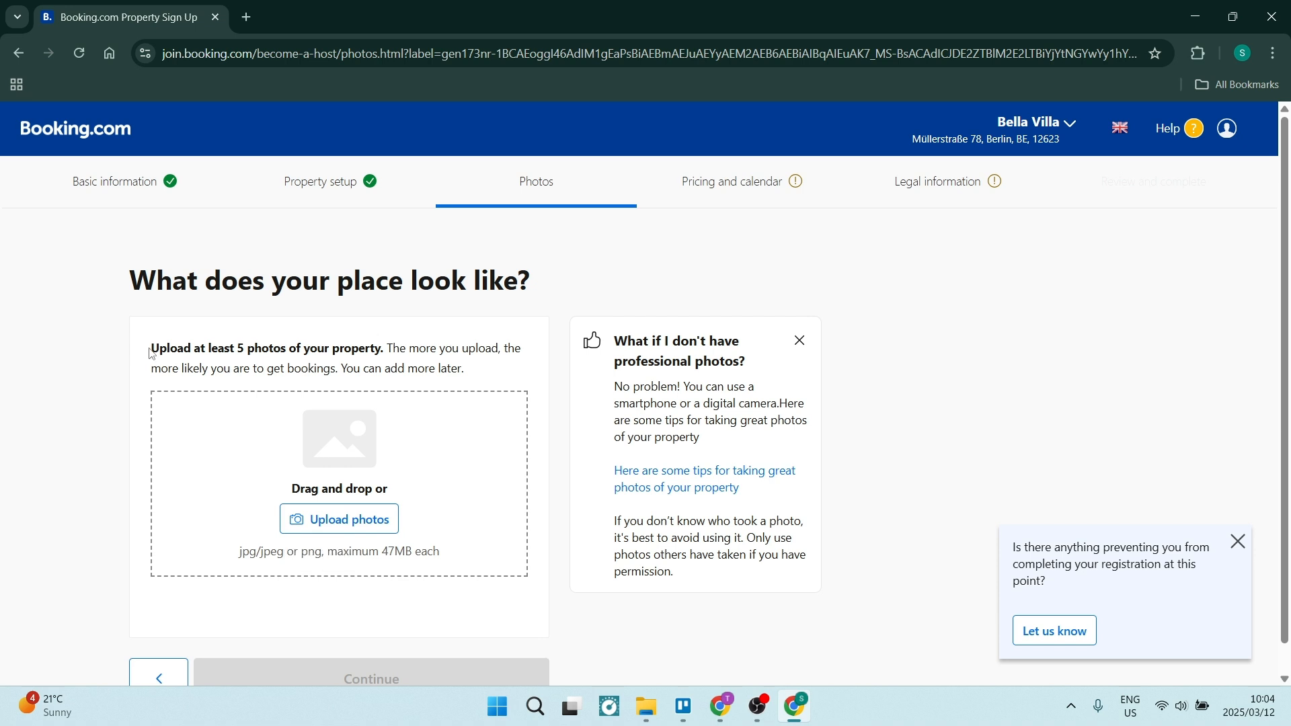
Step: Upload the property photos home-2486092, pexels-asadphoto-457882 and window-3077128 from the Backgrounds folder
drag(150, 348, 390, 363)
click(23, 406)
click(313, 558)
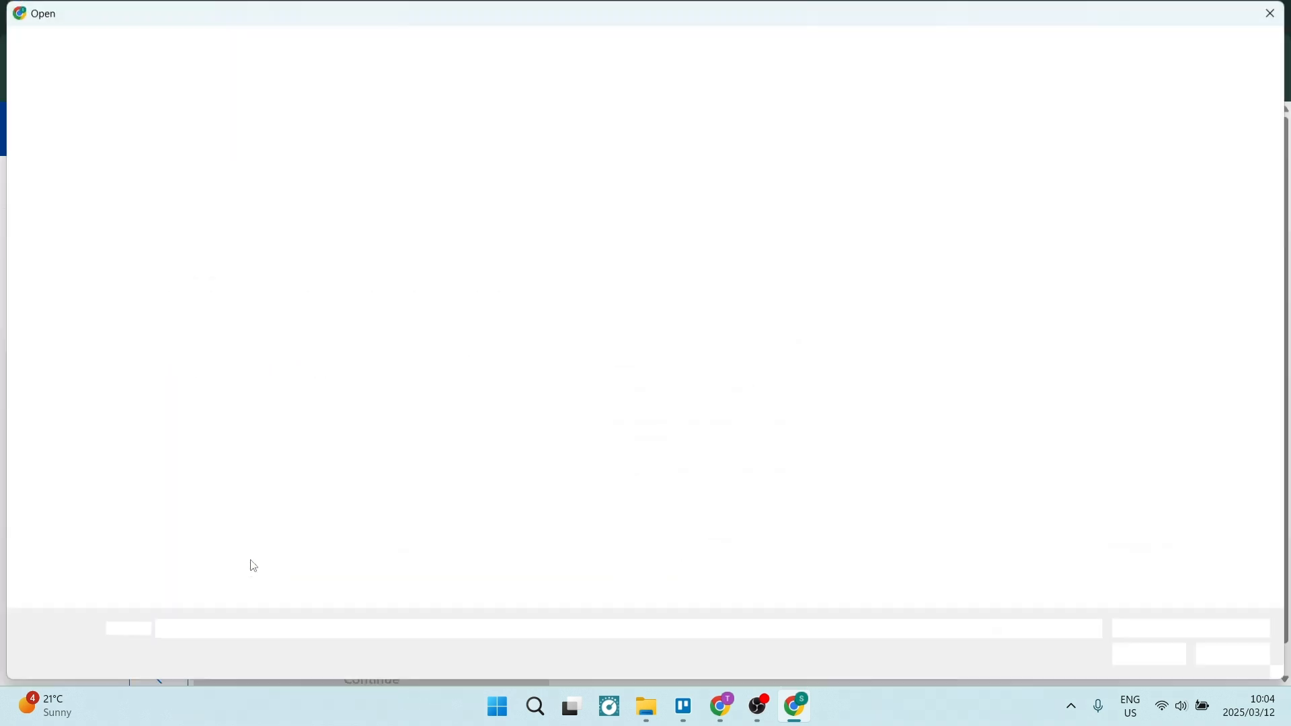
drag(486, 305, 203, 155)
key(Return)
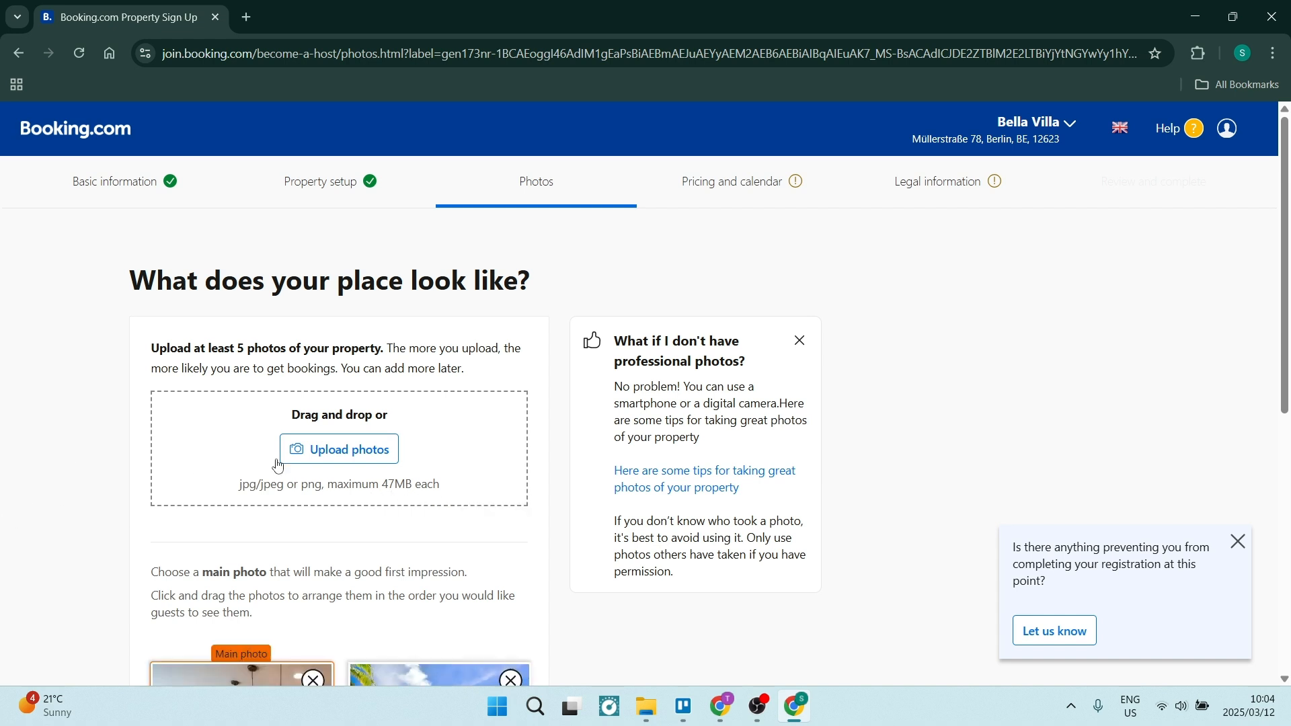
Step: Try to upload the same three photos from the Backgrounds folder a second time
click(340, 449)
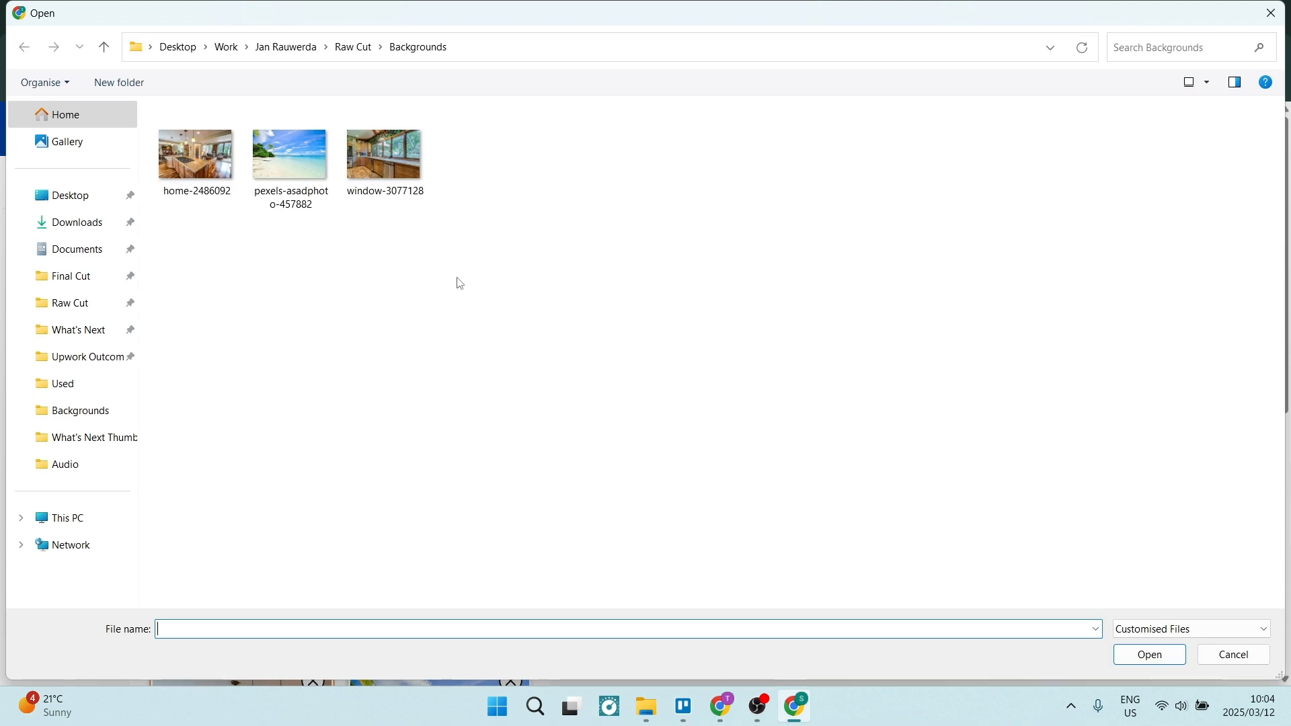
drag(458, 278, 213, 167)
key(Return)
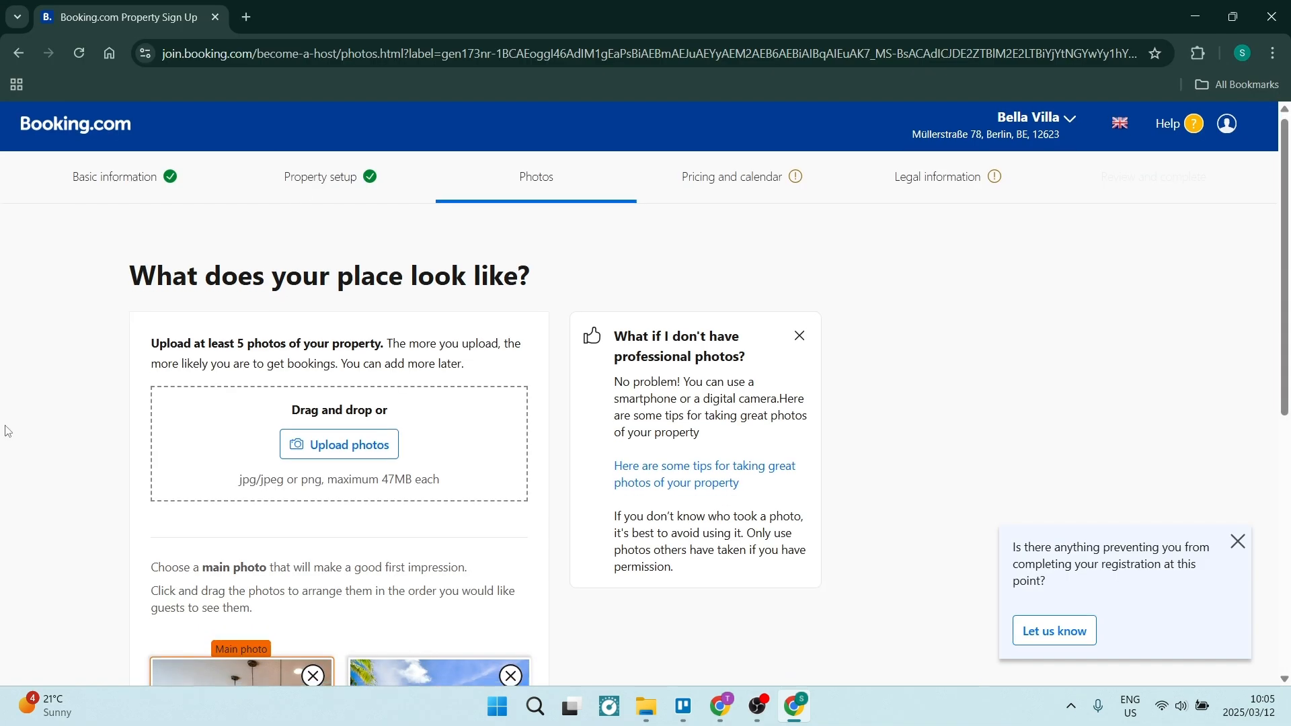
Step: Review the uploaded property photos and continue to the booking settings
scroll(27, 439, down, 3)
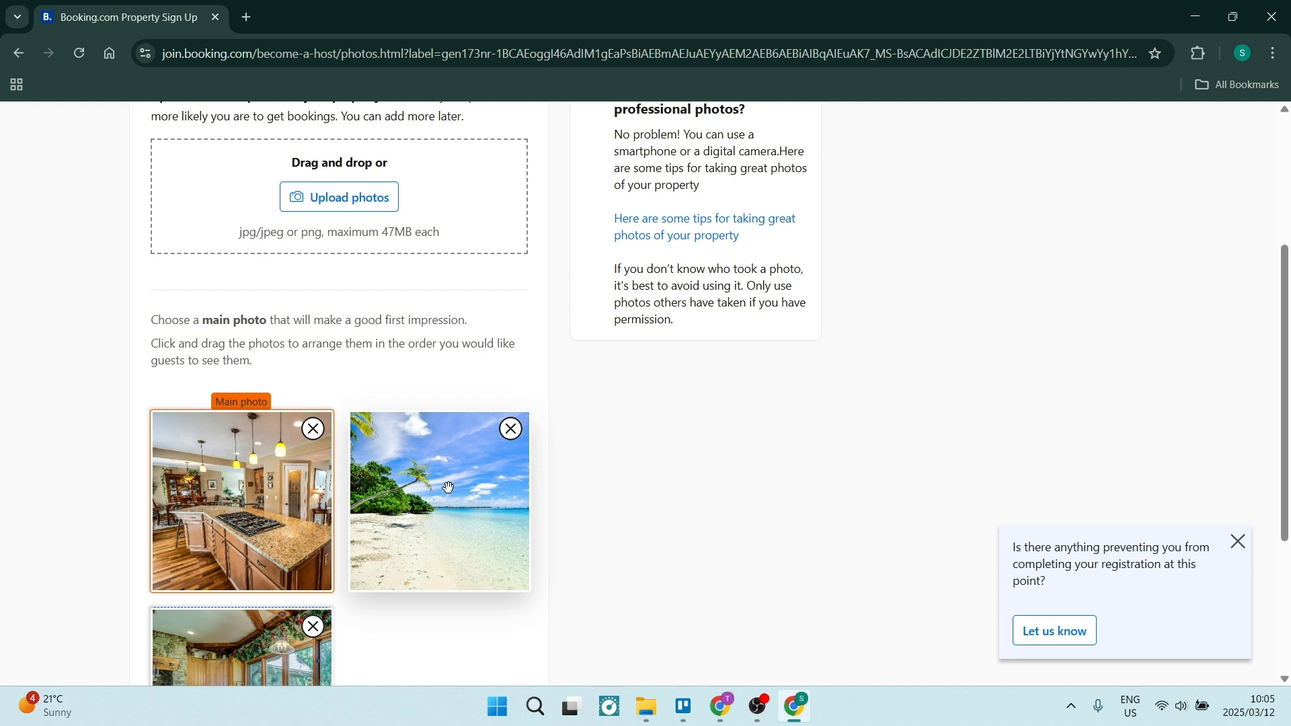
scroll(449, 487, down, 2)
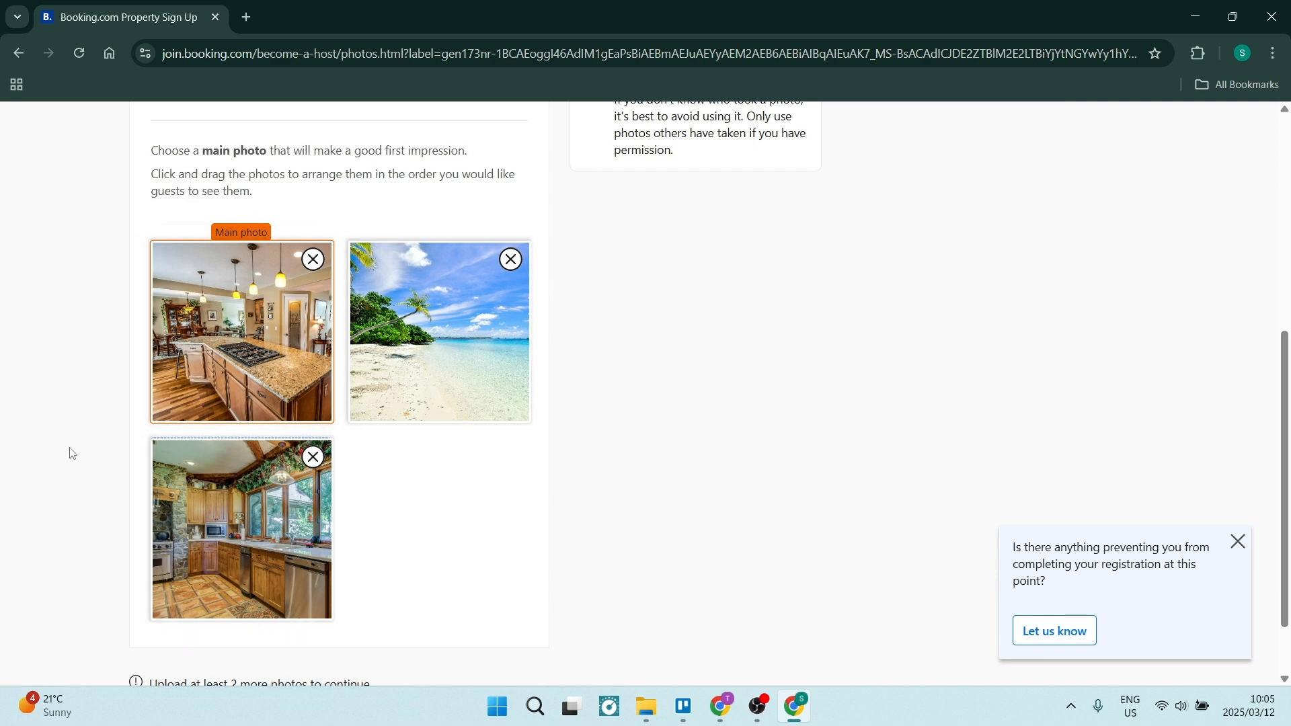
scroll(72, 453, down, 1)
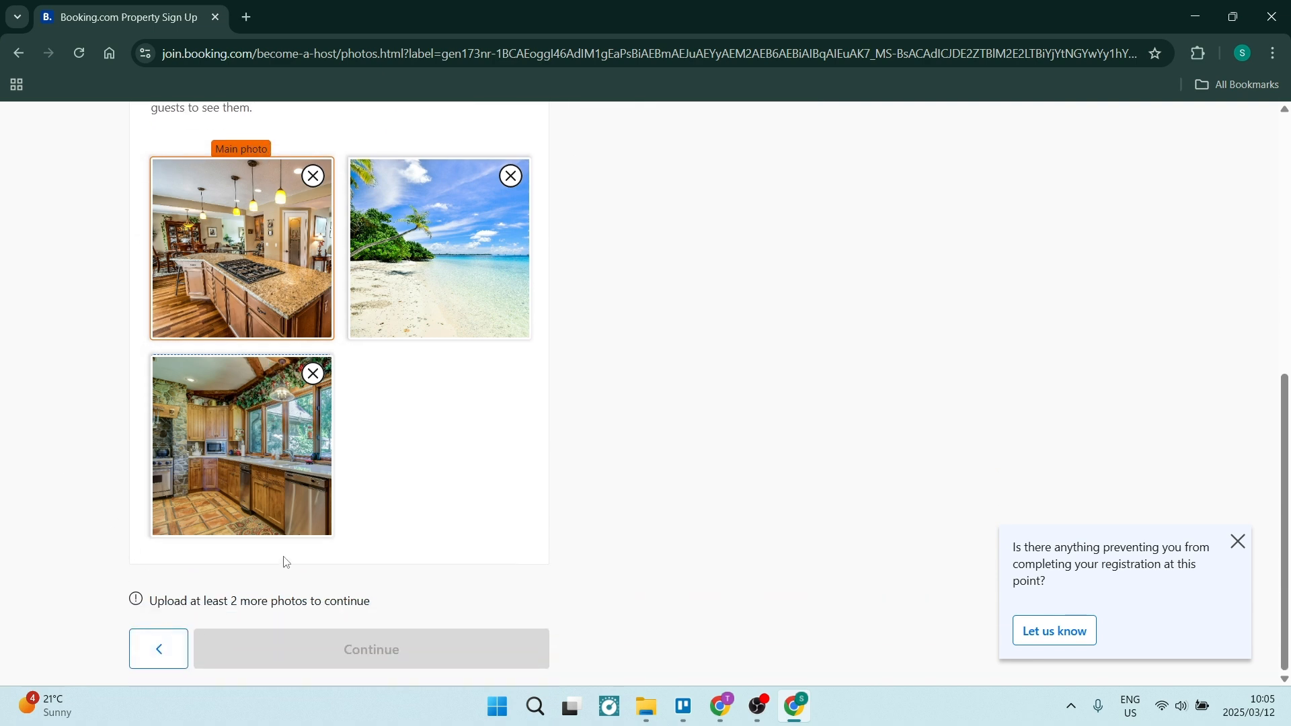
scroll(284, 562, up, 4)
scroll(284, 562, down, 4)
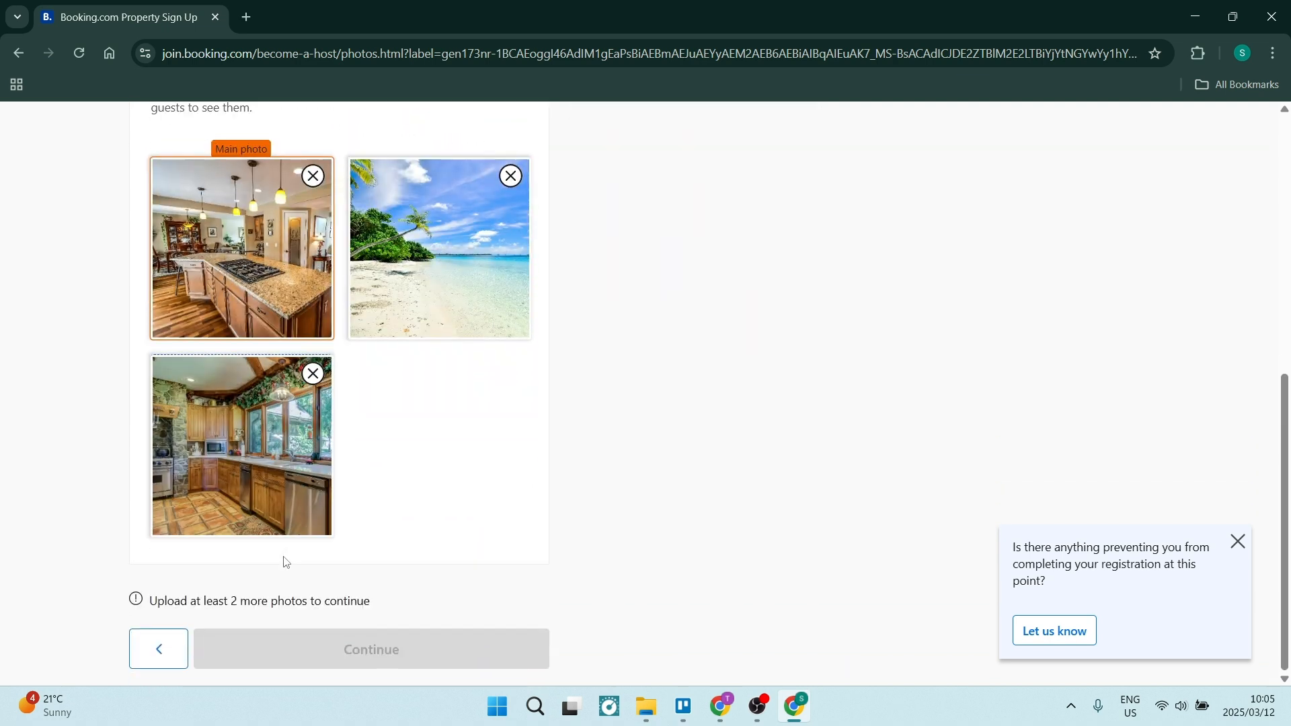
click(284, 664)
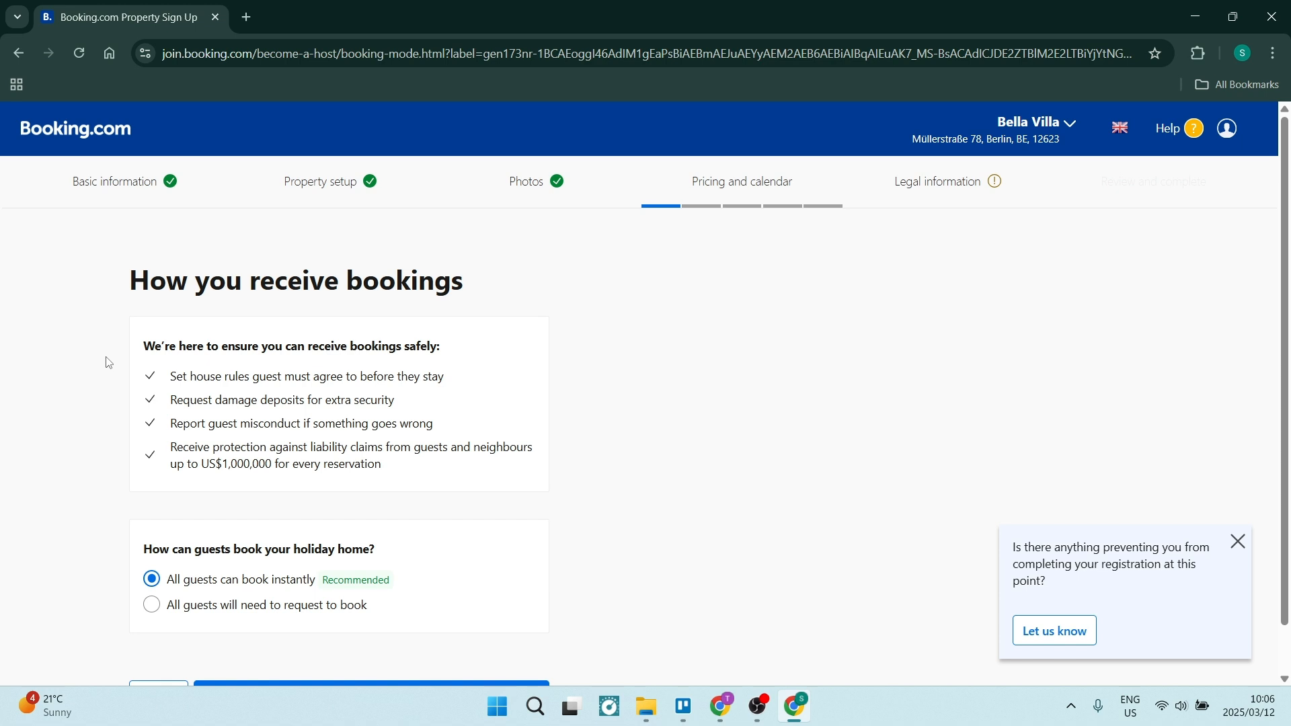
Step: Keep instant booking enabled for all guests and continue to the payment settings
drag(123, 352, 460, 474)
click(82, 357)
scroll(82, 357, down, 1)
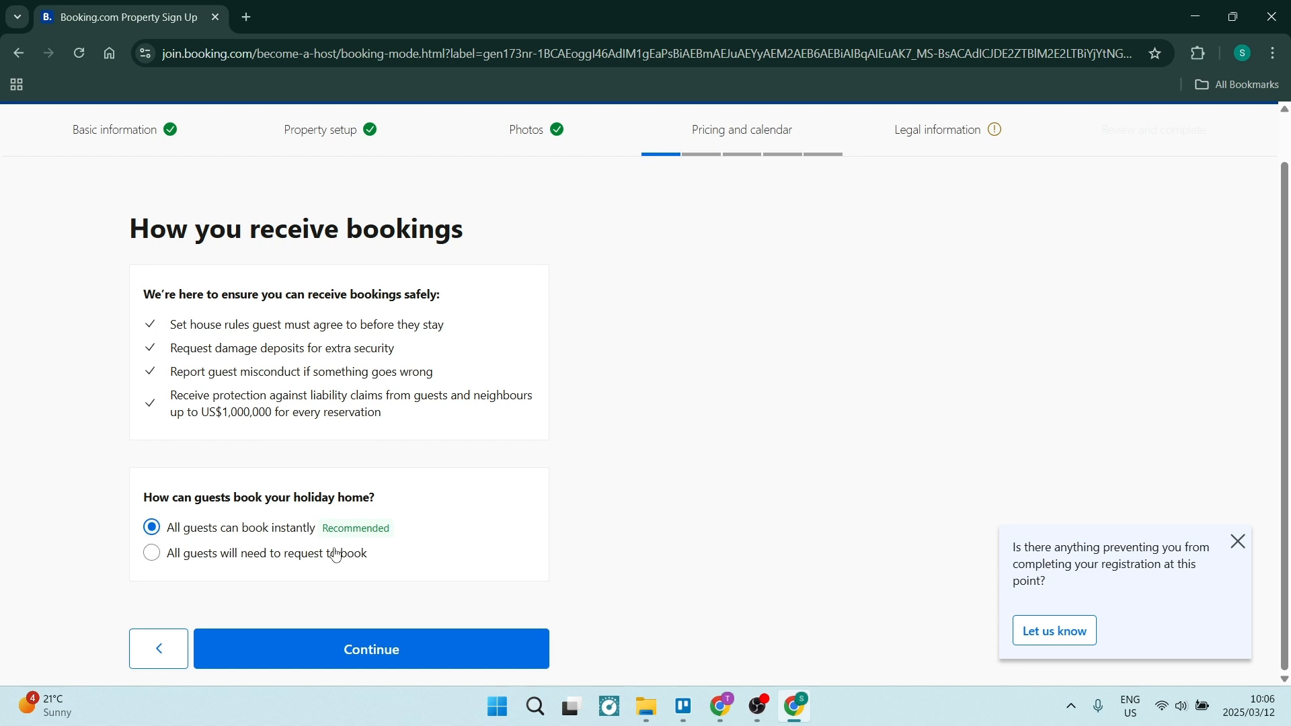
click(435, 649)
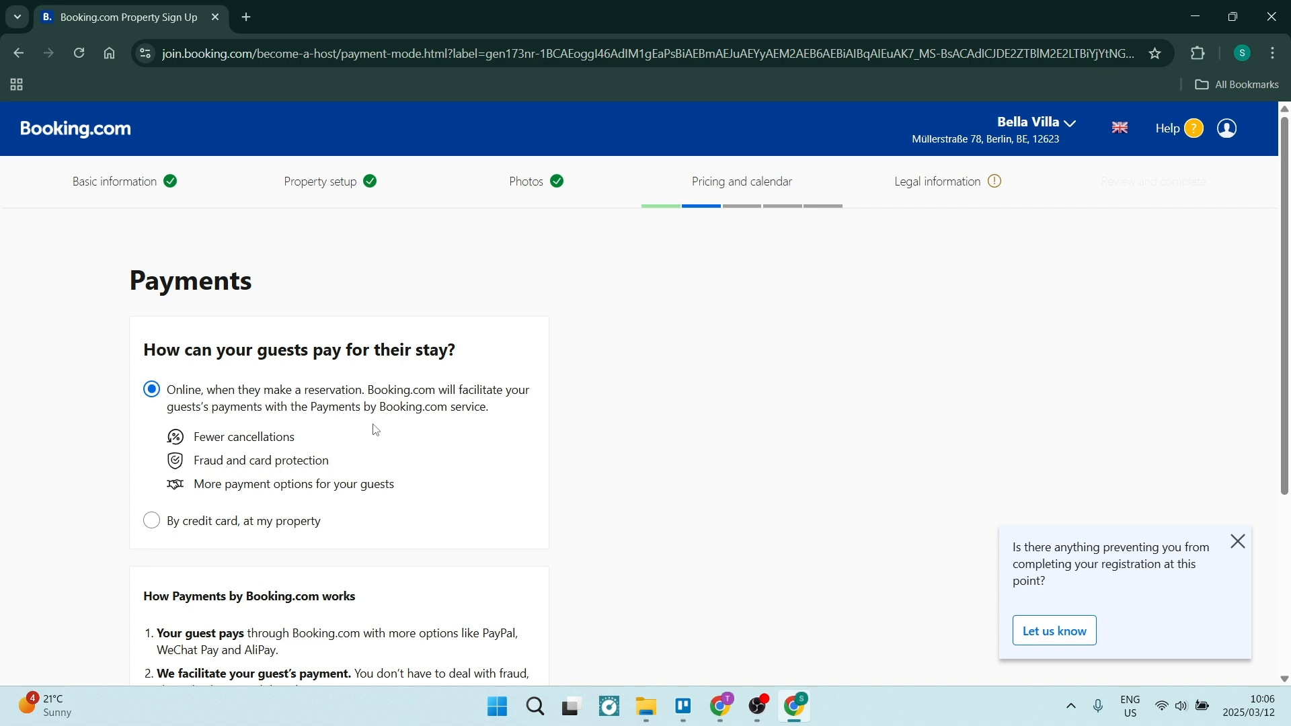
Step: Have guests pay by credit card at the property, expand the payment charge details, and continue to the accepted cards
scroll(123, 425, down, 3)
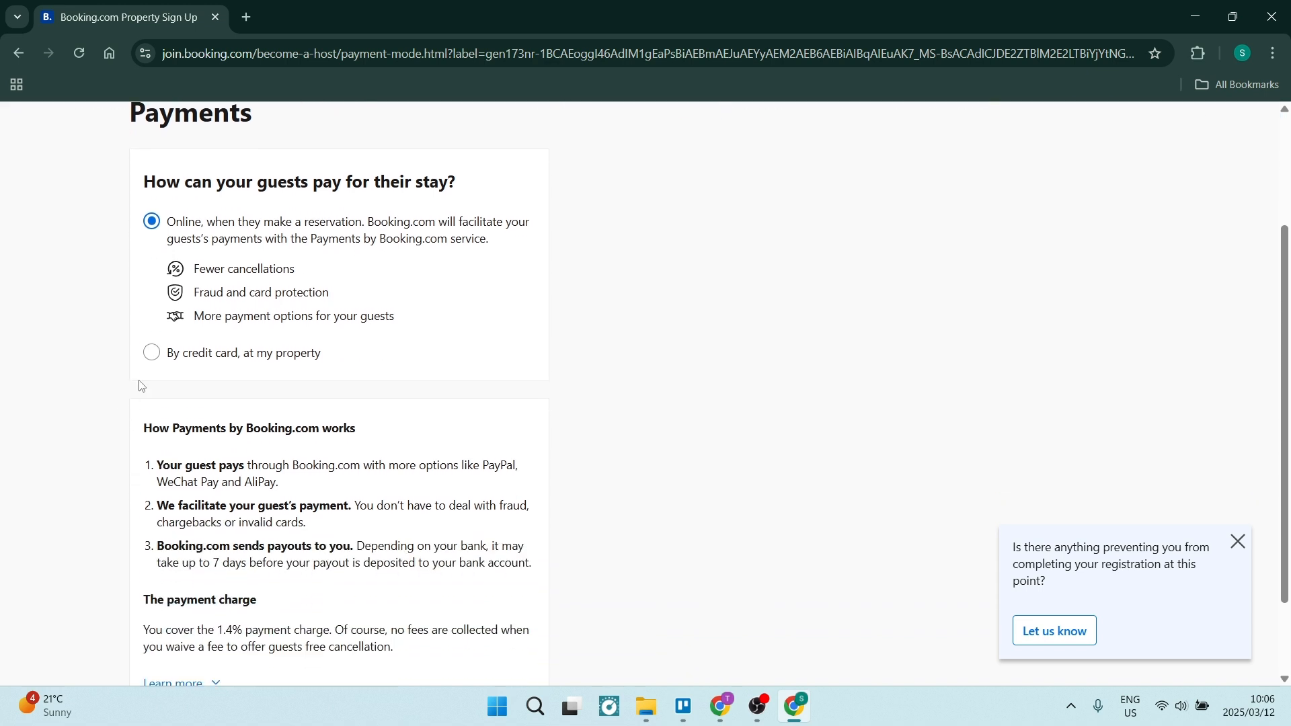
click(150, 353)
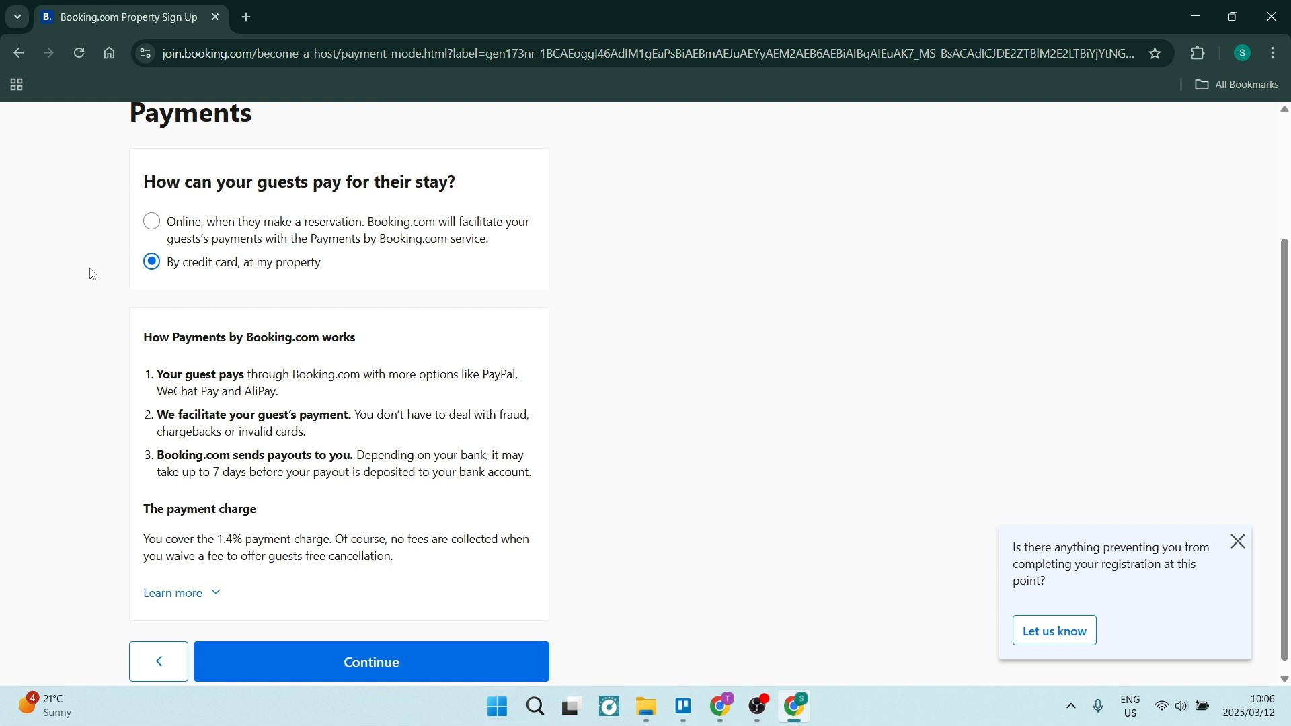
scroll(92, 273, down, 1)
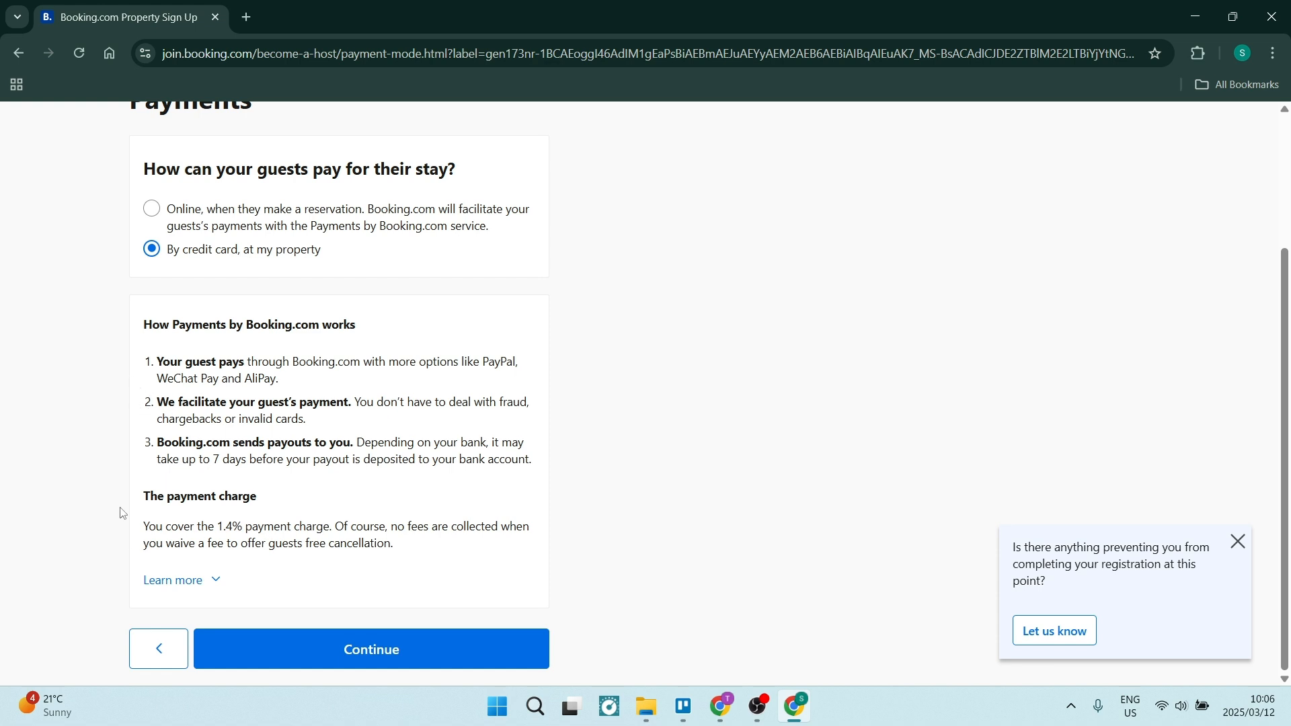
drag(143, 523, 420, 553)
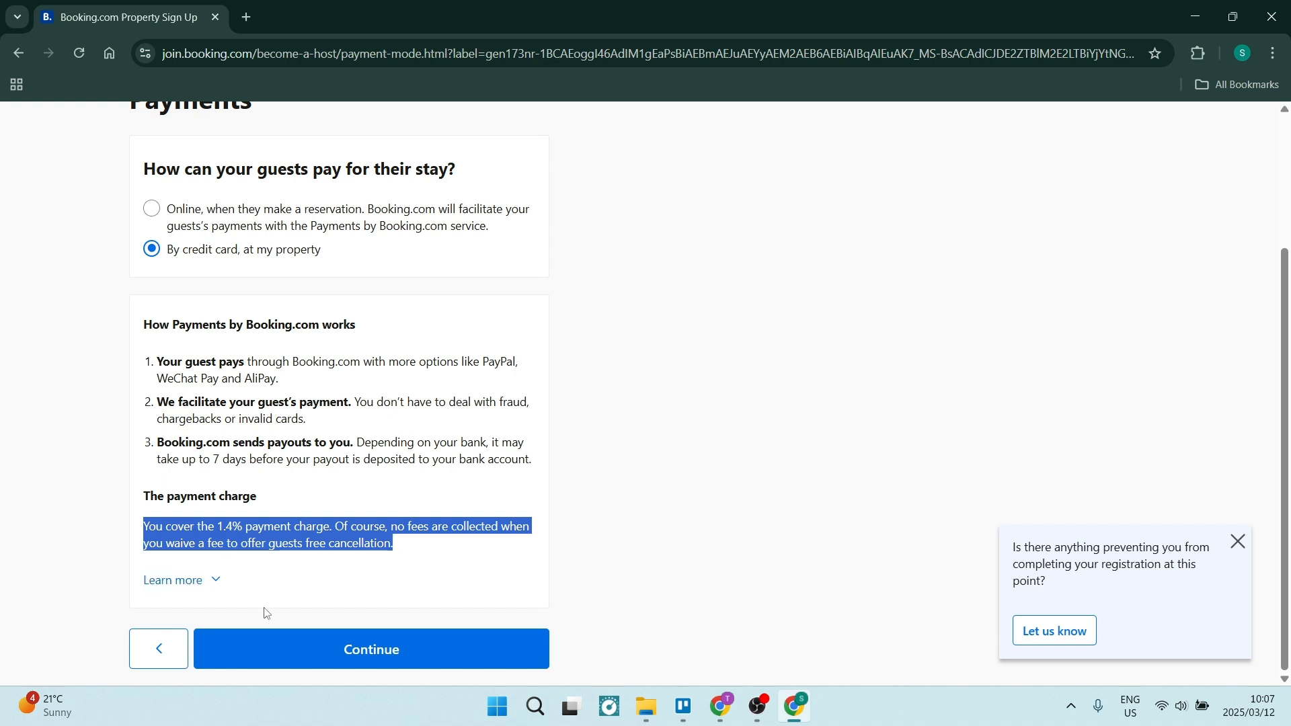
click(79, 494)
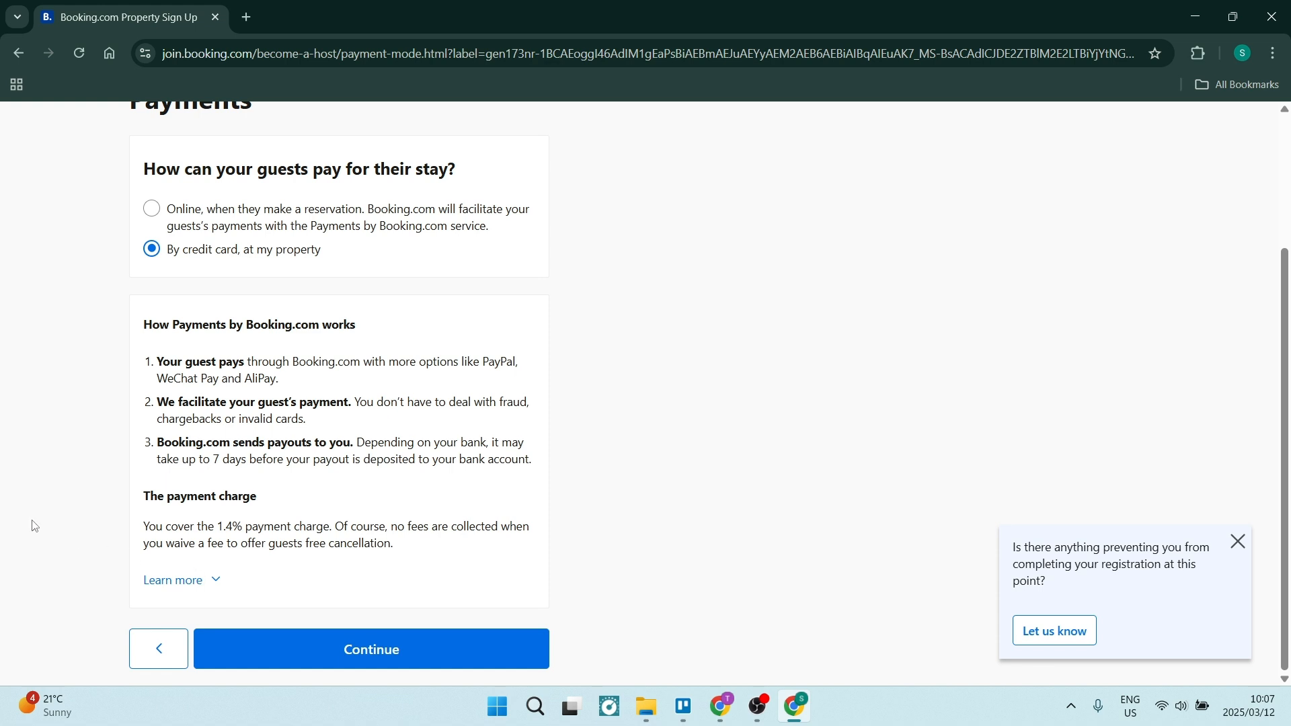
click(191, 581)
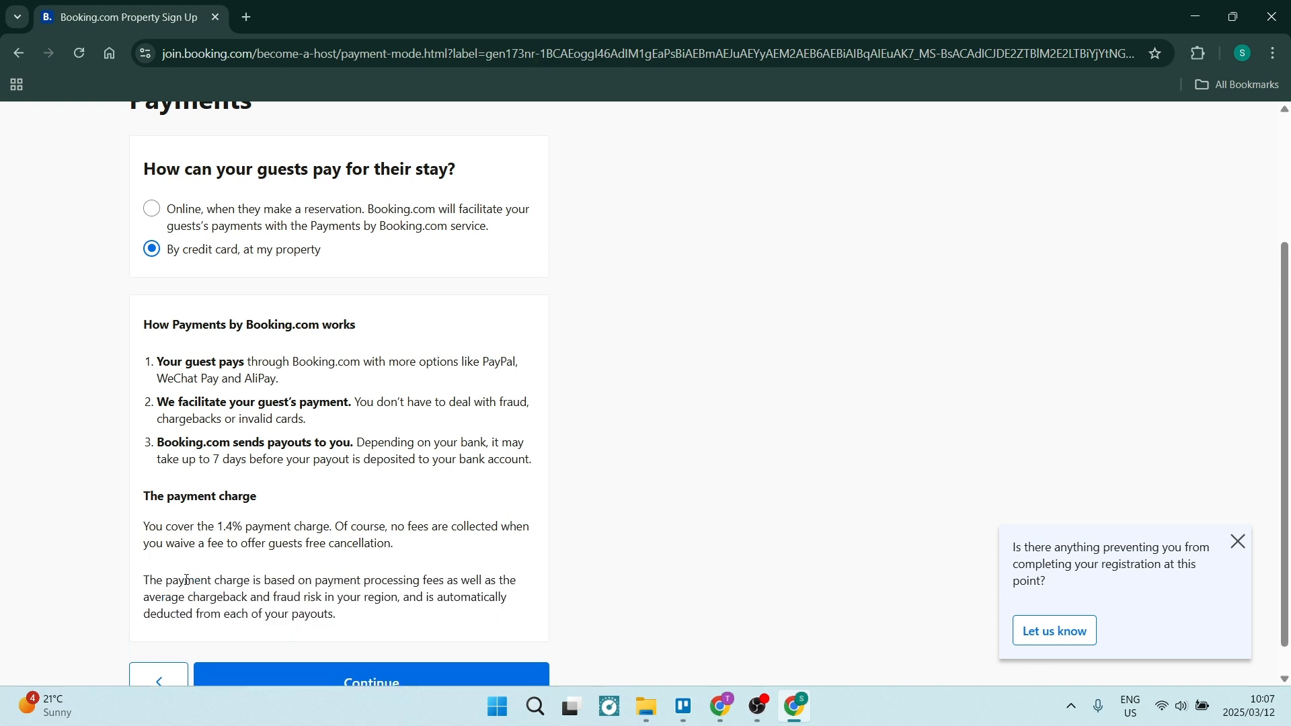
click(320, 648)
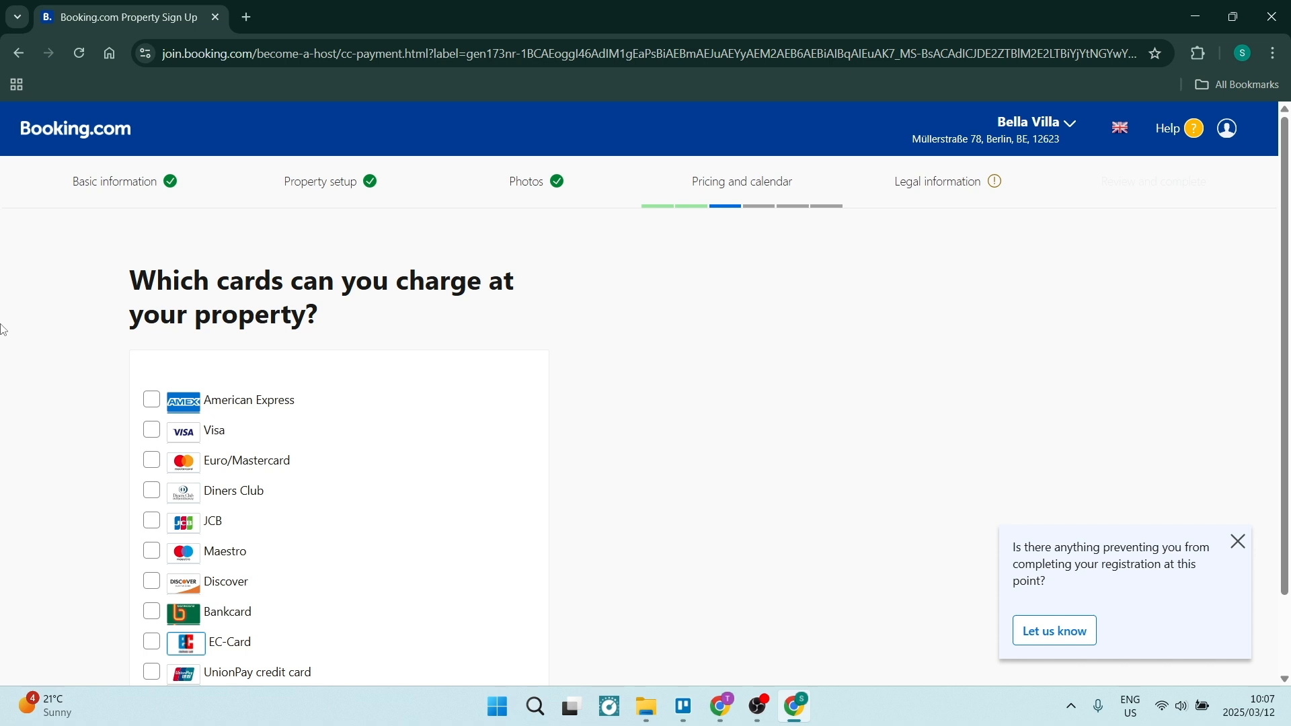
Step: Accept American Express, Visa and Euro/Mastercard at the property, and continue to the price per night
scroll(21, 362, down, 2)
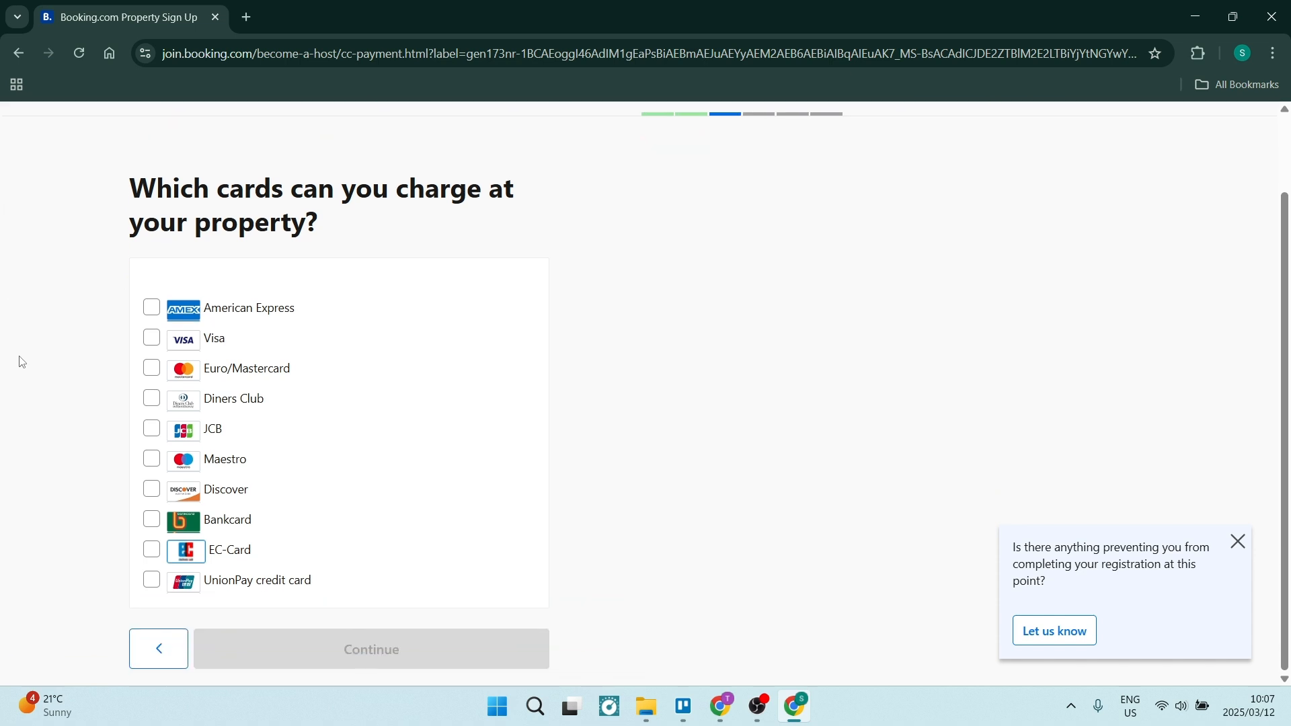
click(151, 368)
click(151, 309)
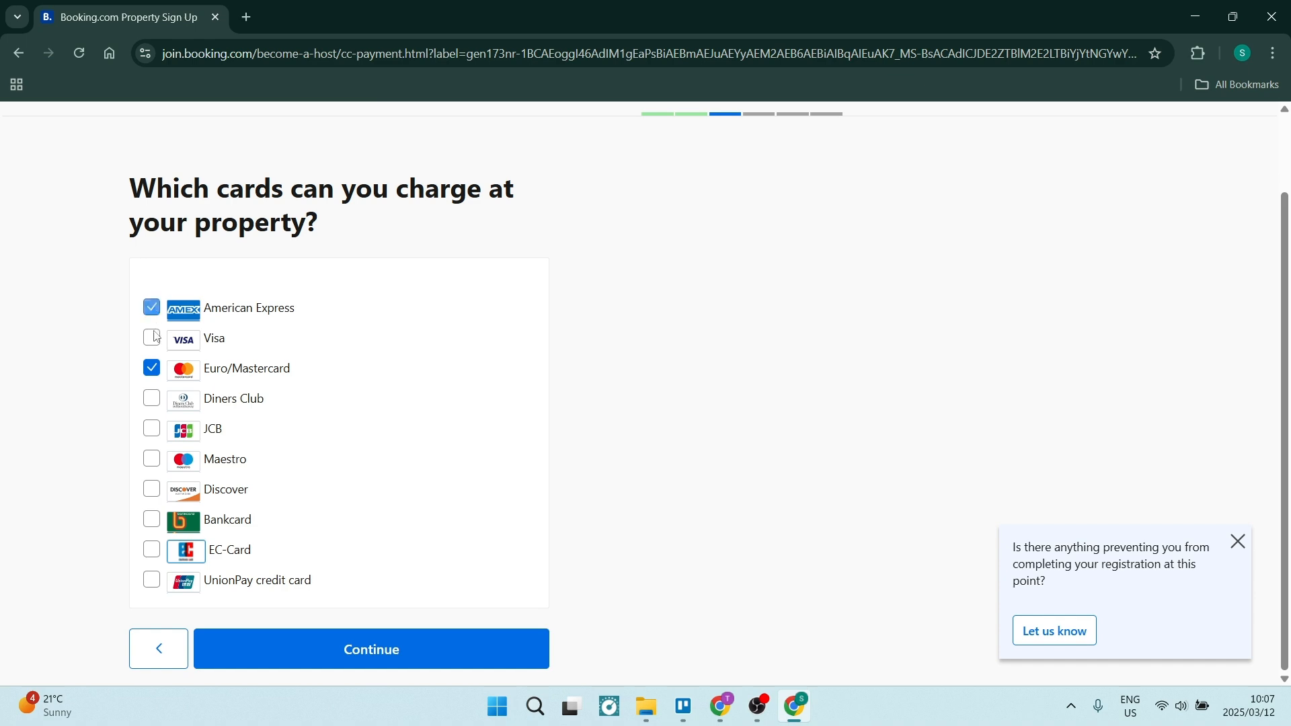
click(152, 337)
click(277, 652)
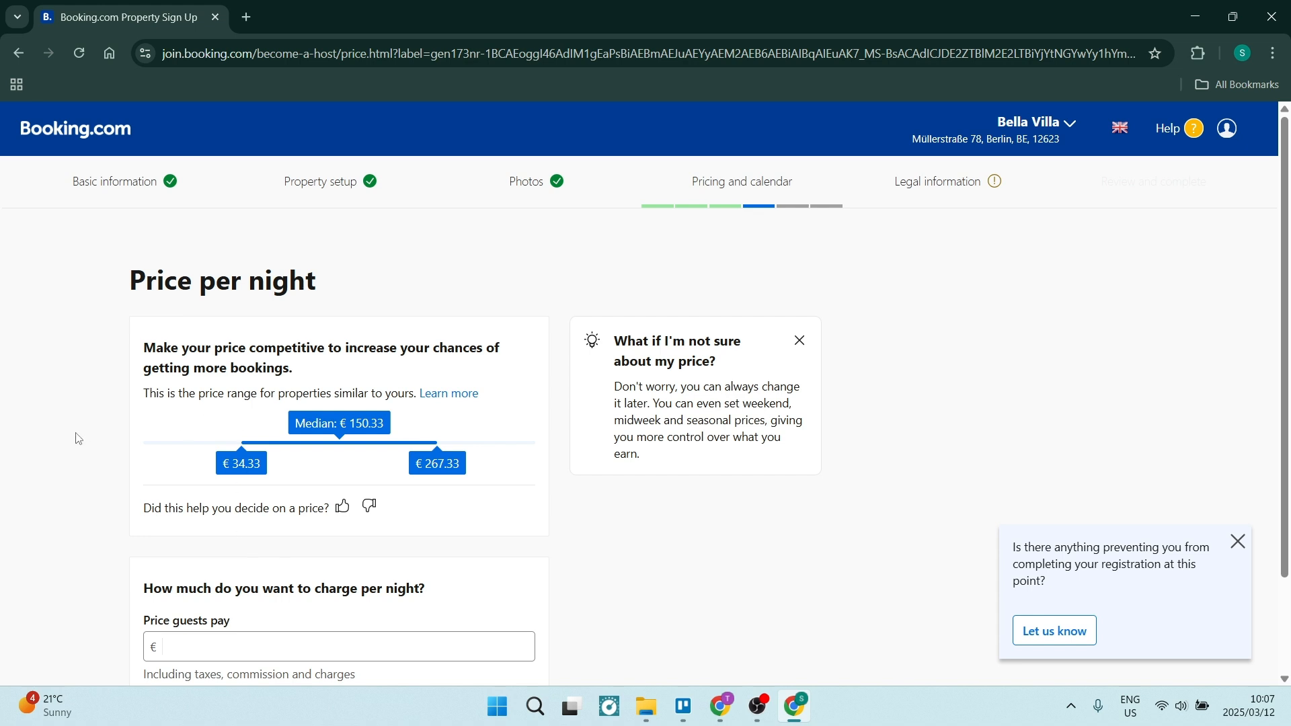
Step: Set the price guests pay to €400 per night and review the price range, commission, earnings and discount offer
scroll(94, 382, down, 1)
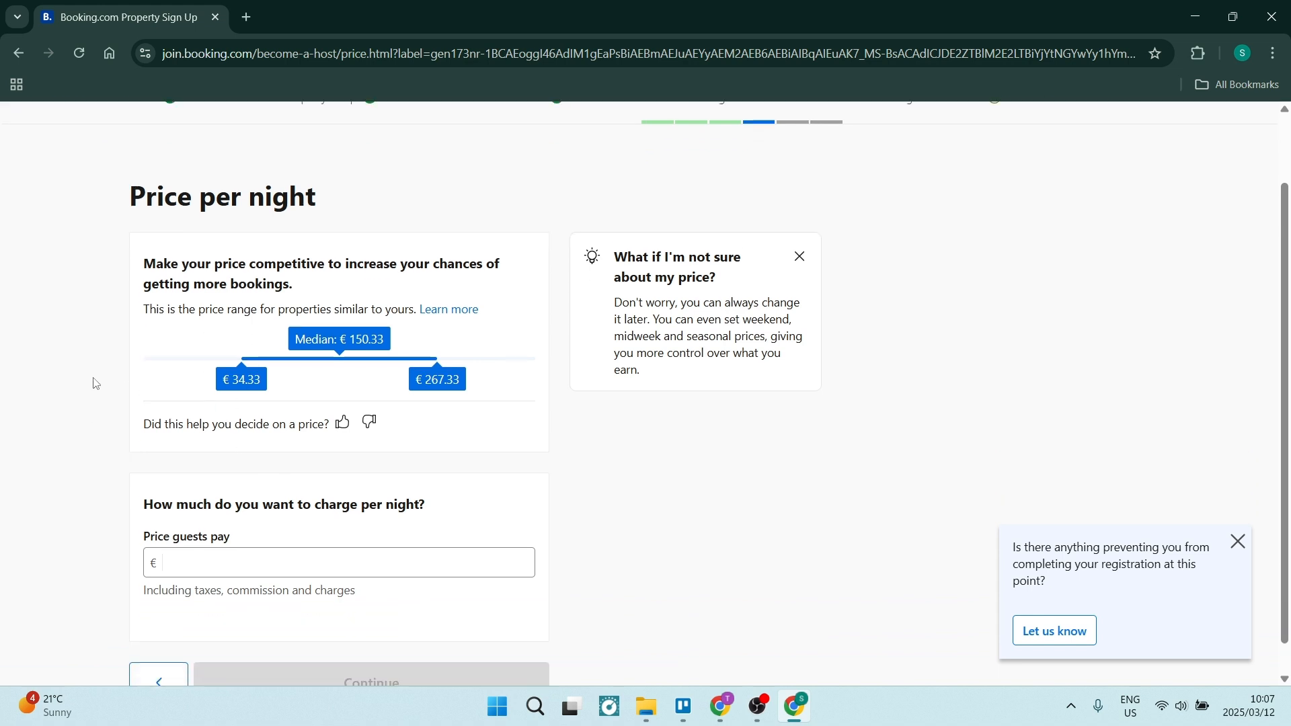
scroll(95, 383, down, 1)
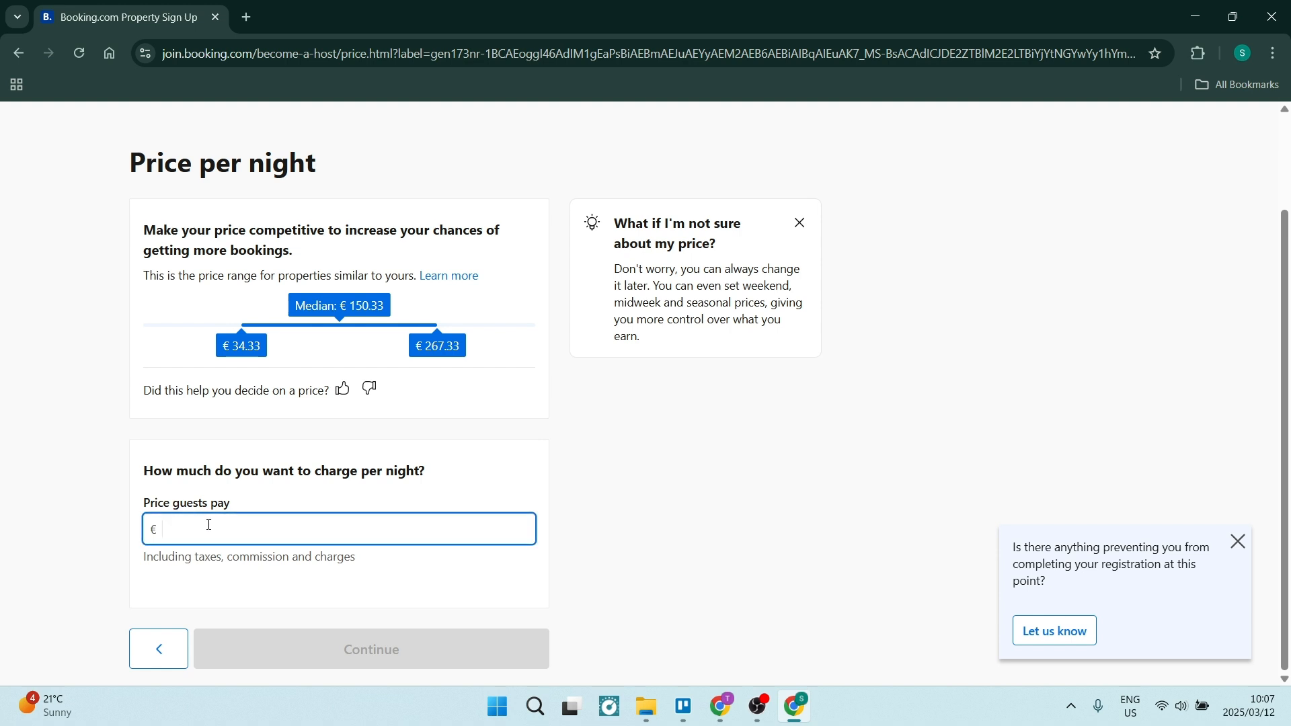
text(400)
click(109, 470)
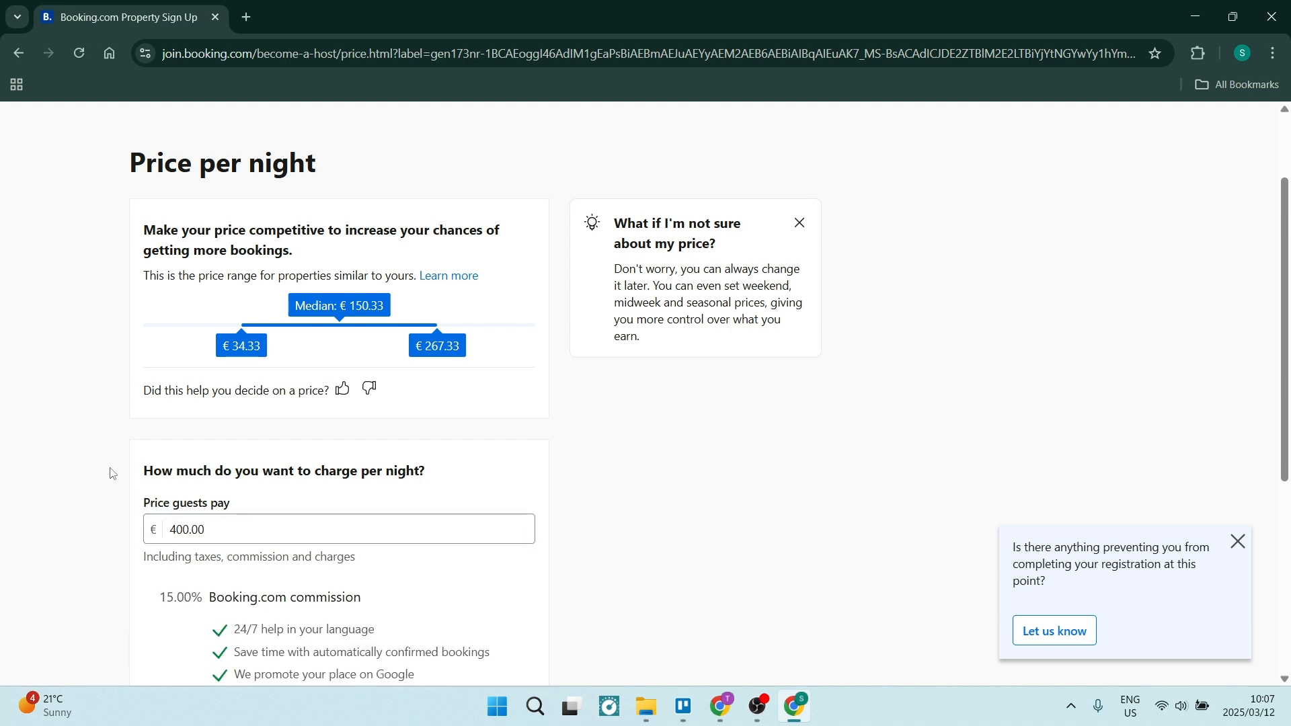
scroll(144, 390, up, 1)
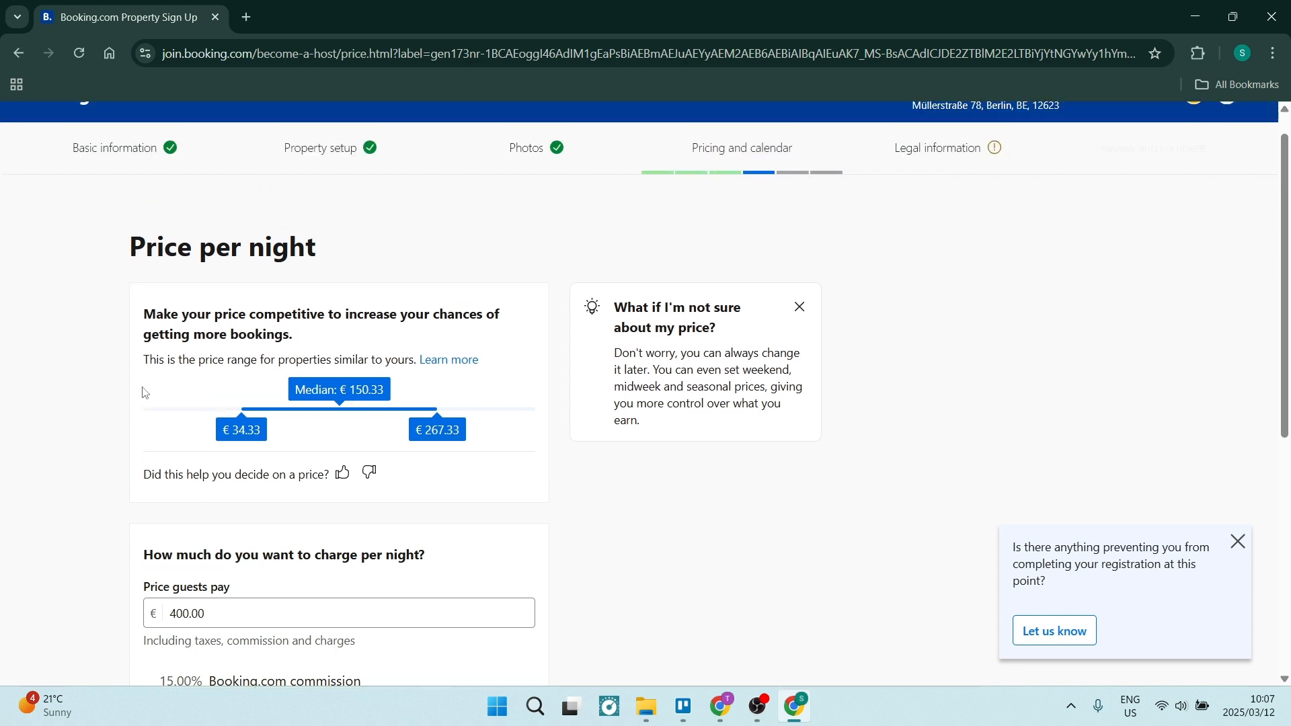
scroll(128, 417, down, 3)
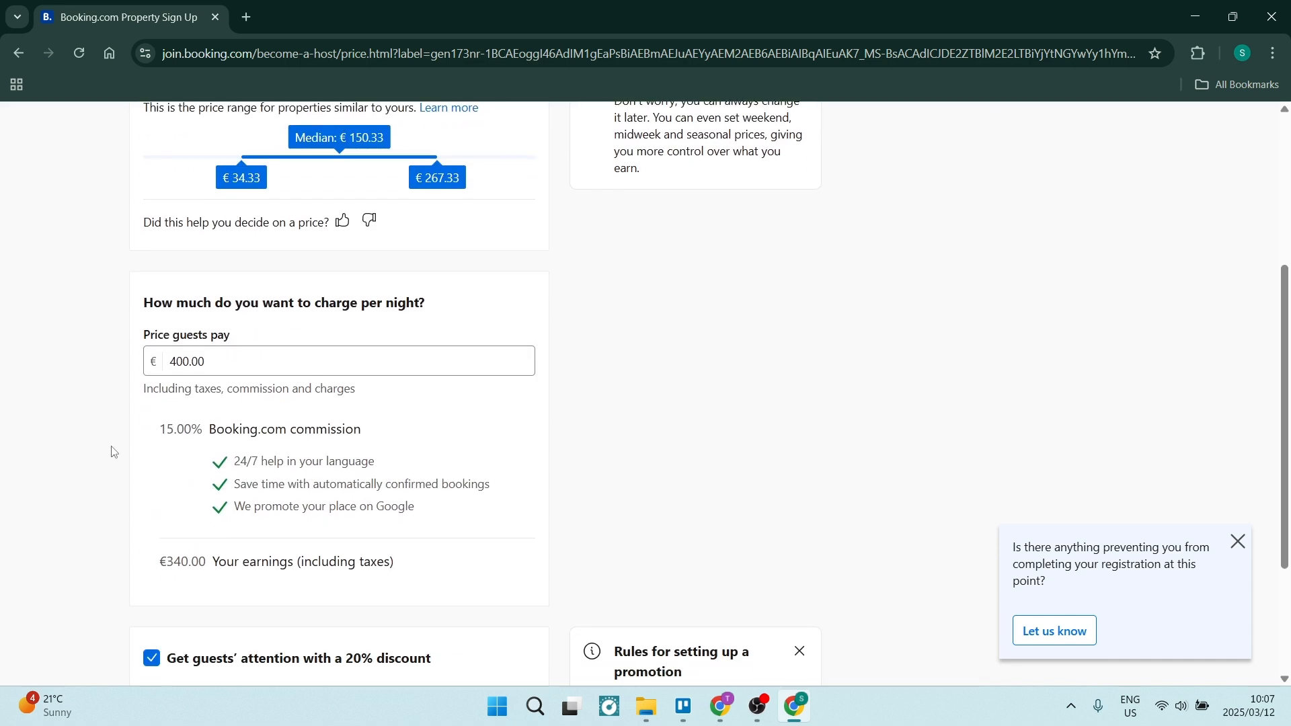
drag(159, 437, 377, 429)
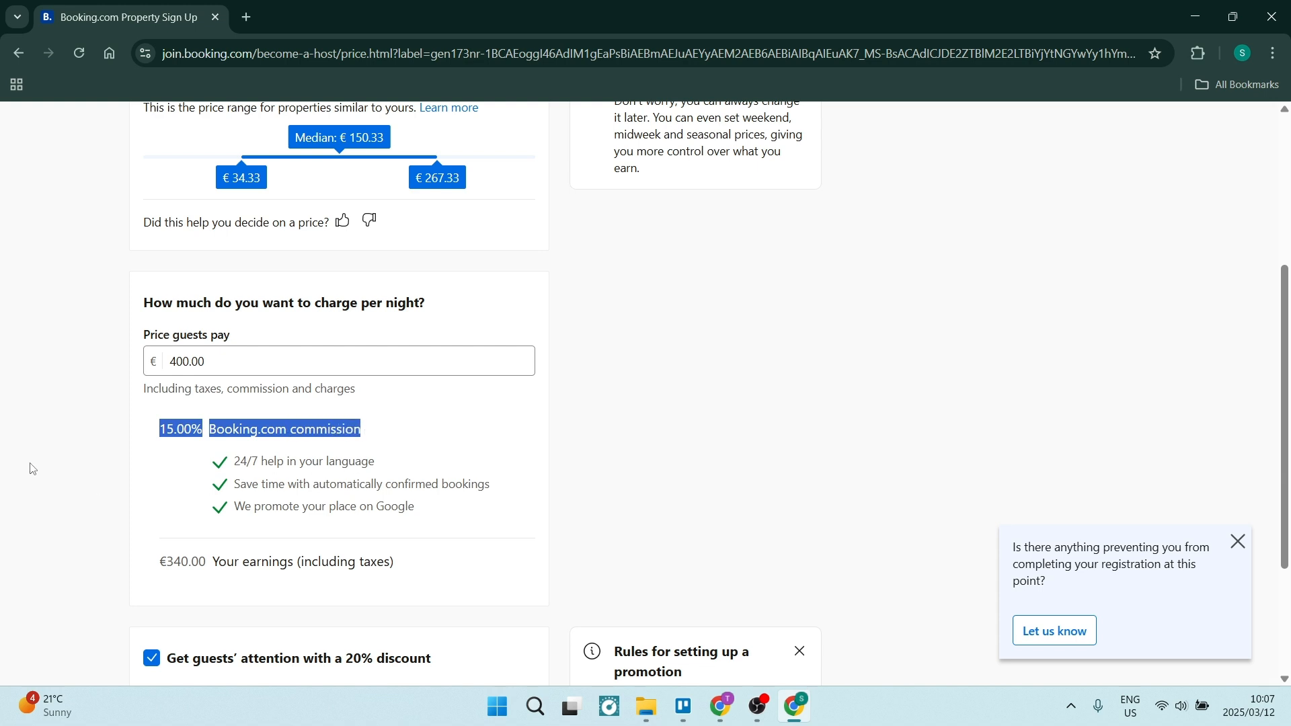
click(73, 464)
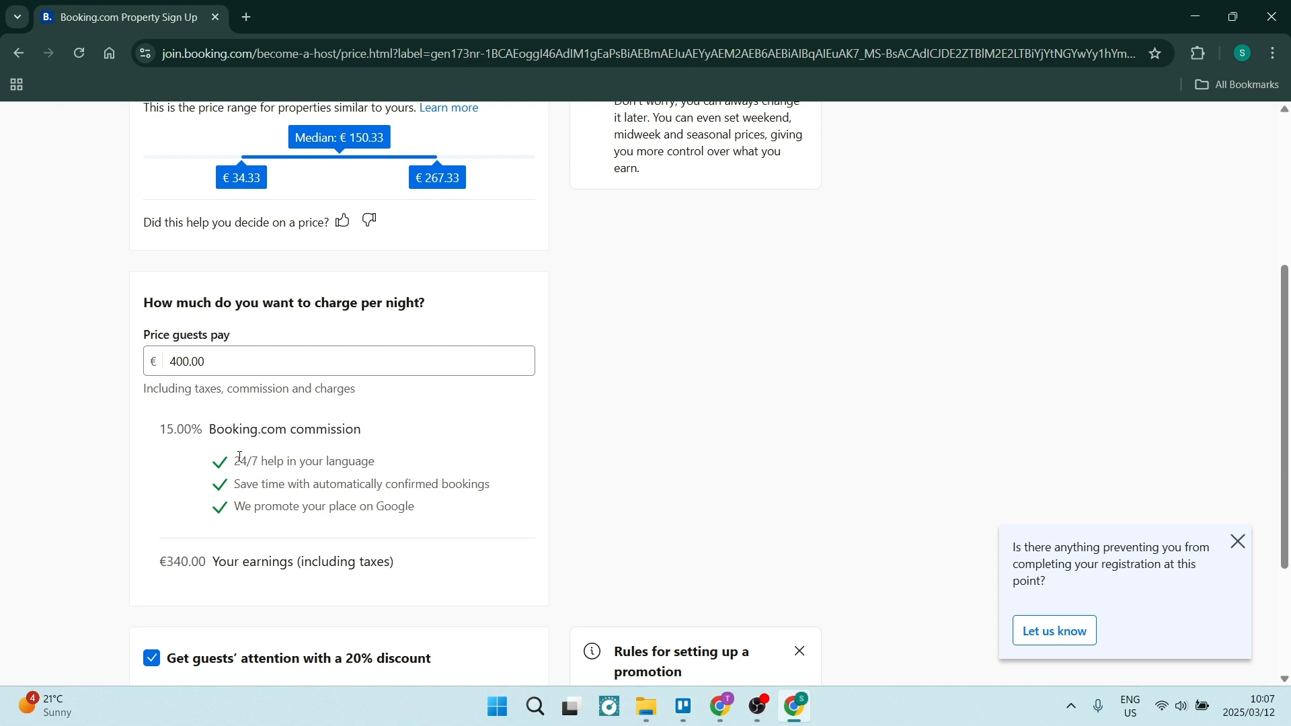
scroll(108, 561, down, 3)
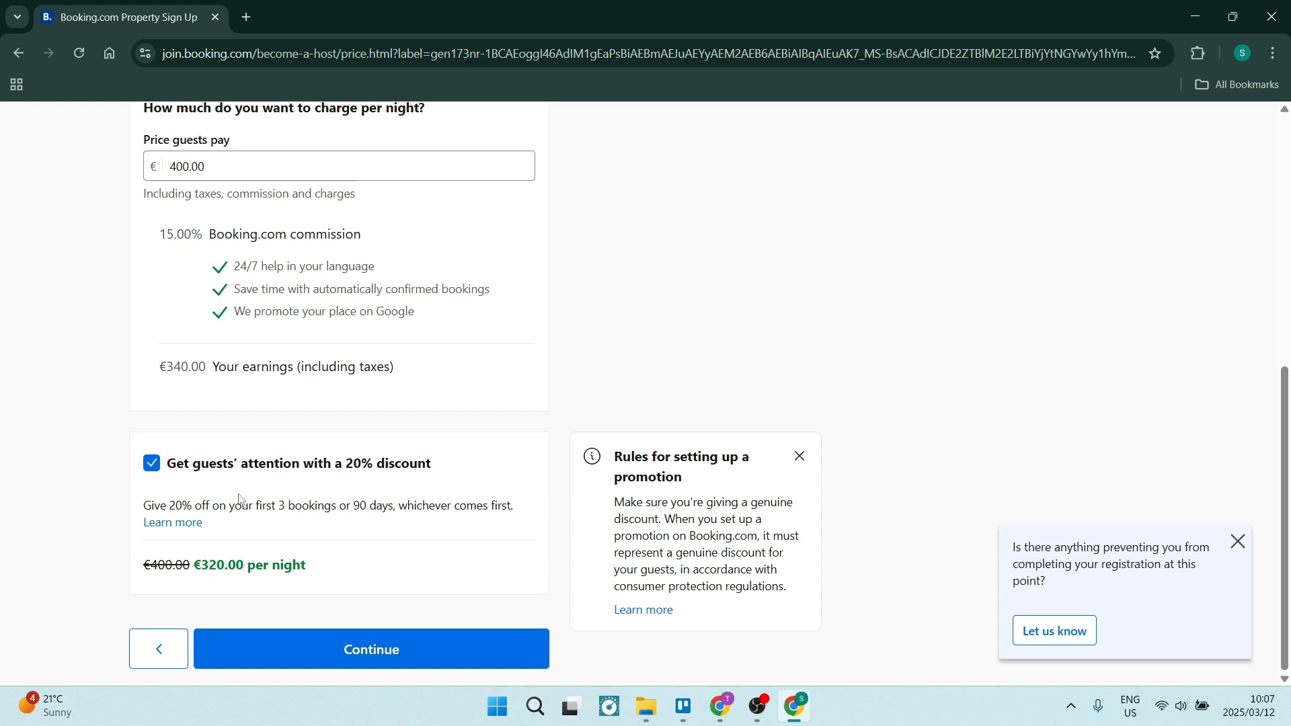
Step: Keep the 20% discount on the first 3 bookings or 90 days and continue to the rate plans
drag(339, 573, 127, 577)
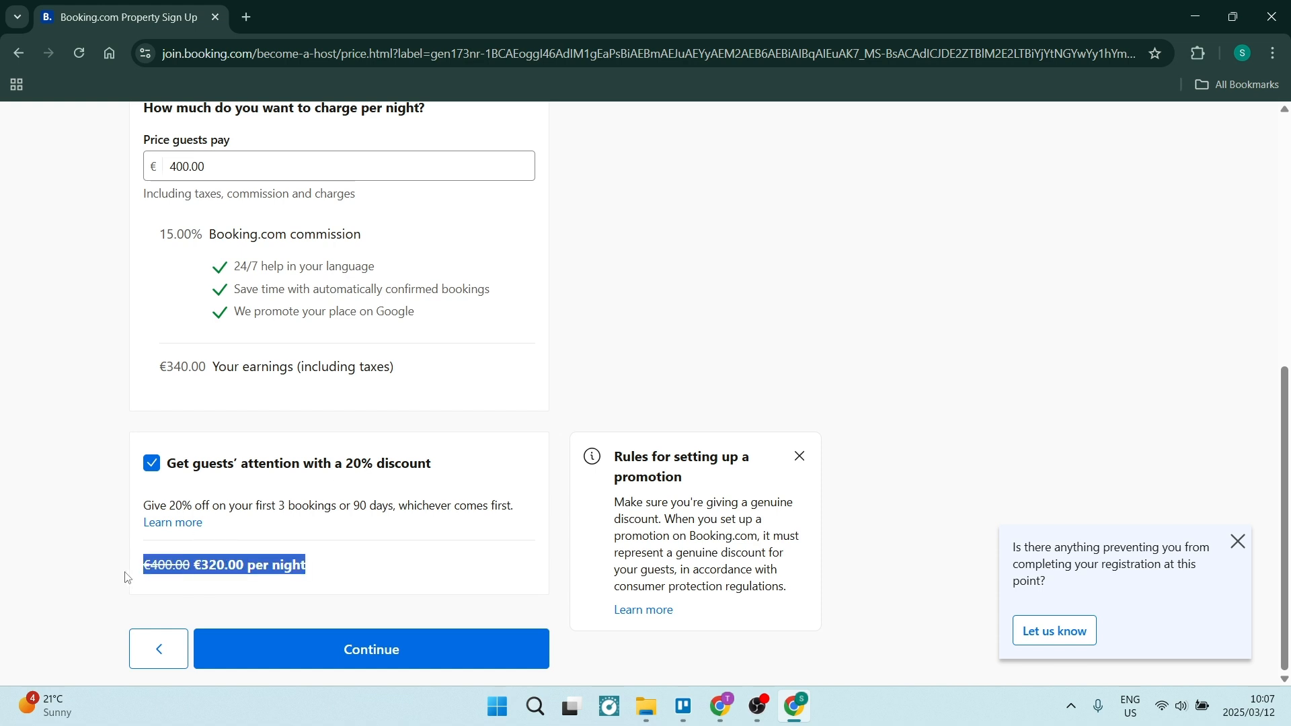
click(78, 549)
click(301, 656)
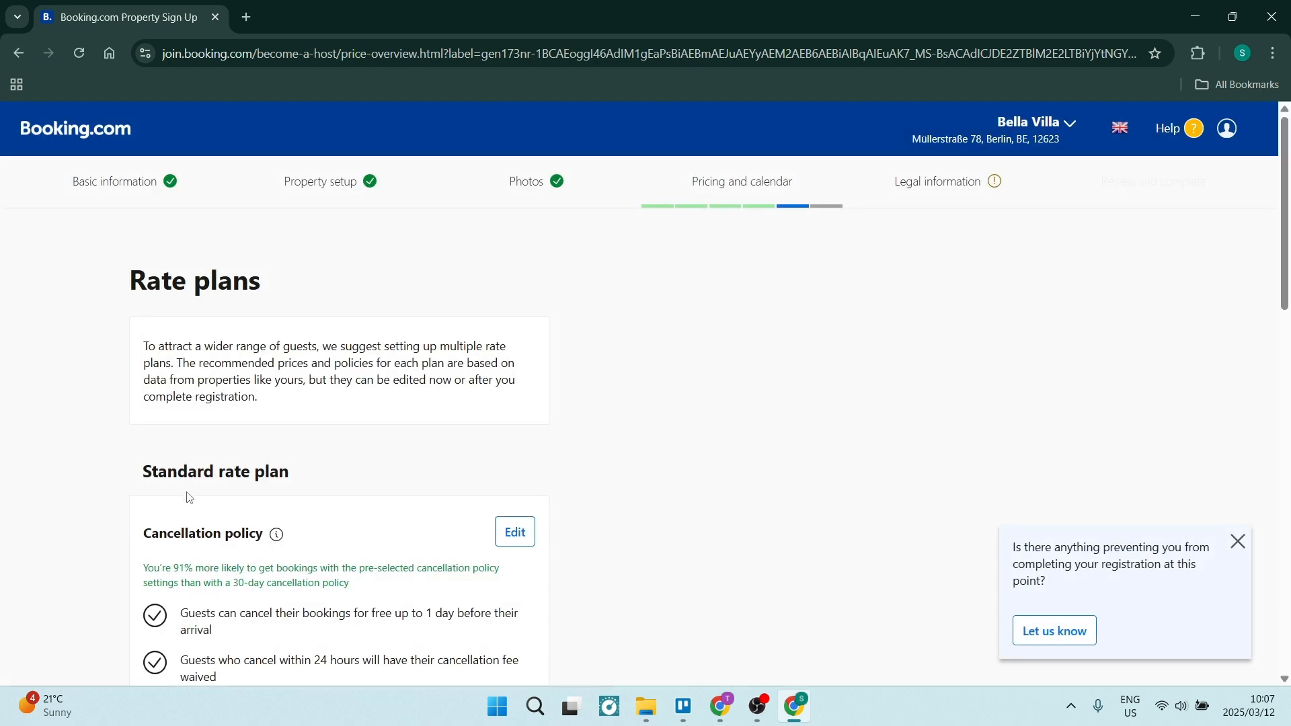
Step: Review the standard rate plan's cancellation policy and occupancy prices, and open its price per group size for editing
scroll(88, 430, down, 1)
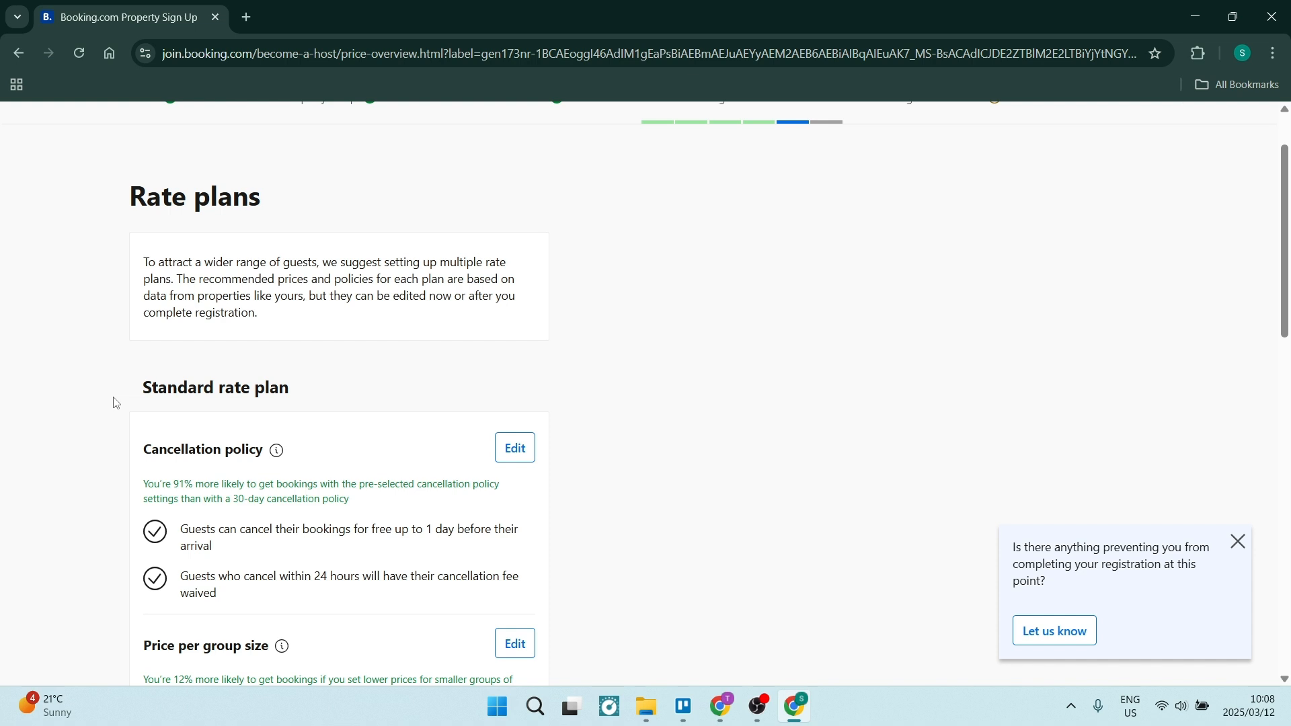
scroll(114, 403, down, 2)
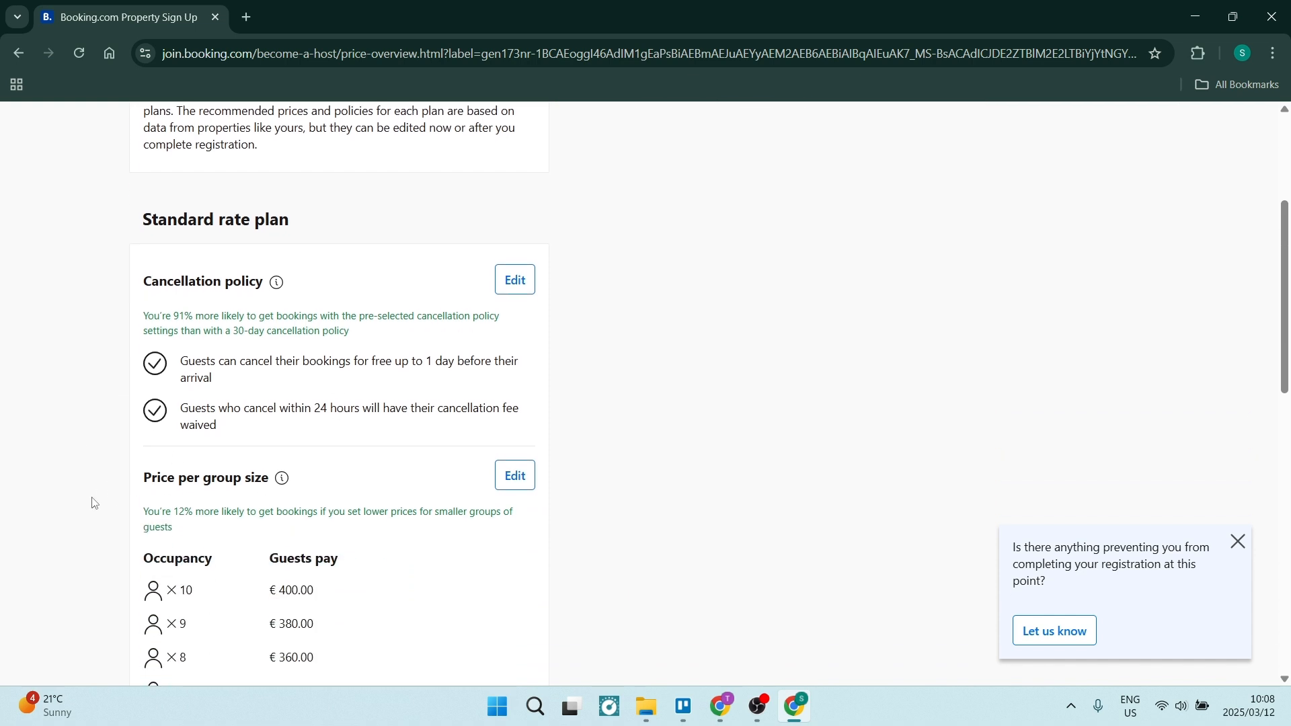
scroll(92, 506, down, 2)
scroll(124, 478, down, 2)
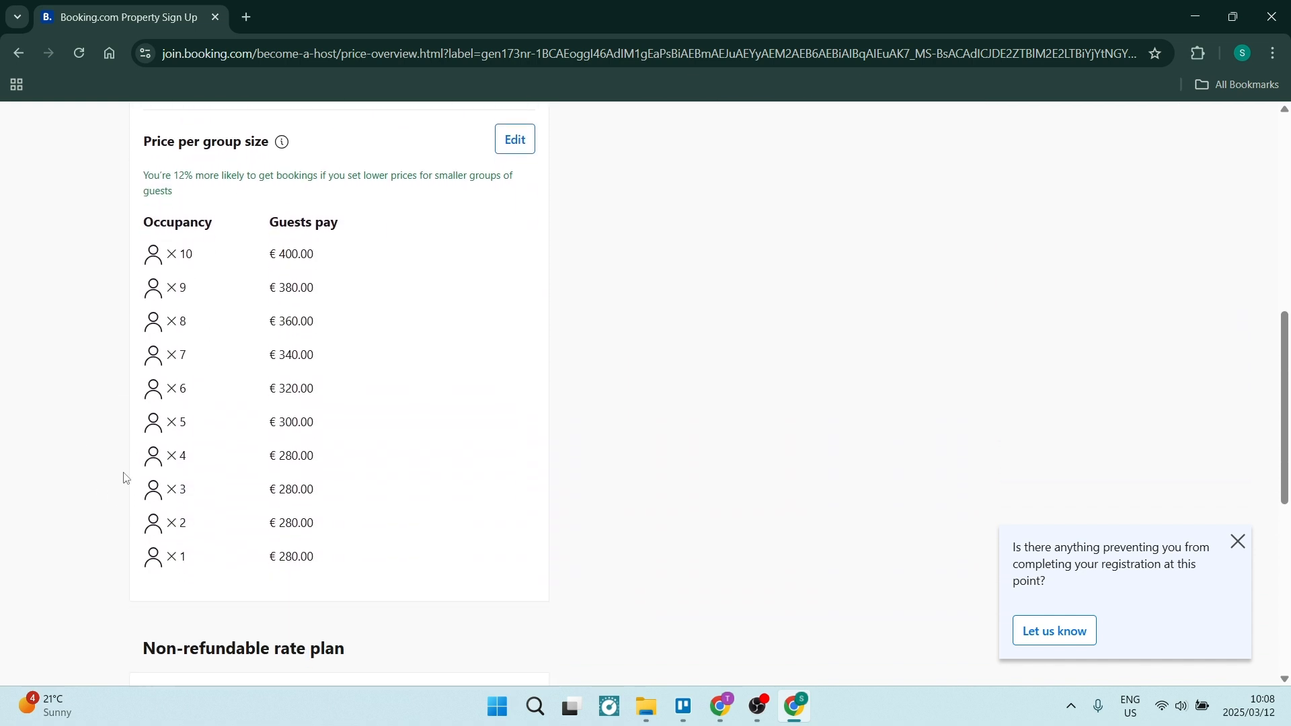
scroll(124, 479, up, 1)
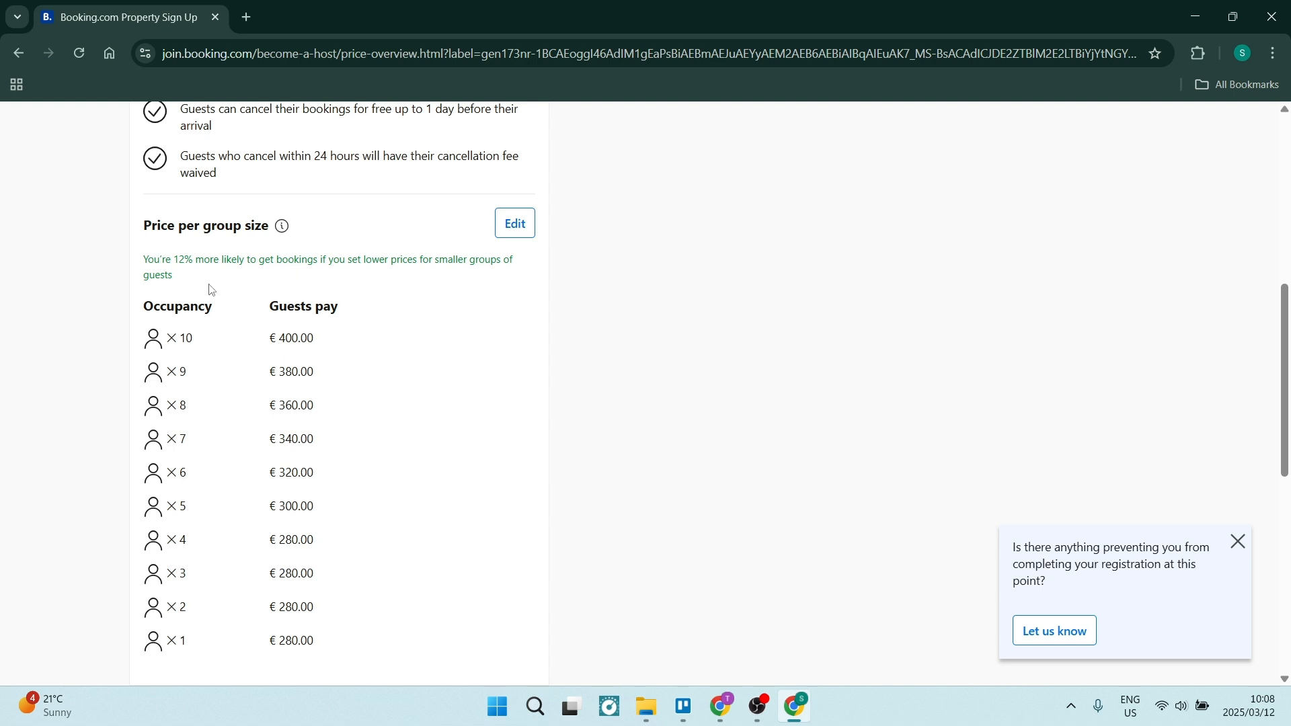
click(514, 223)
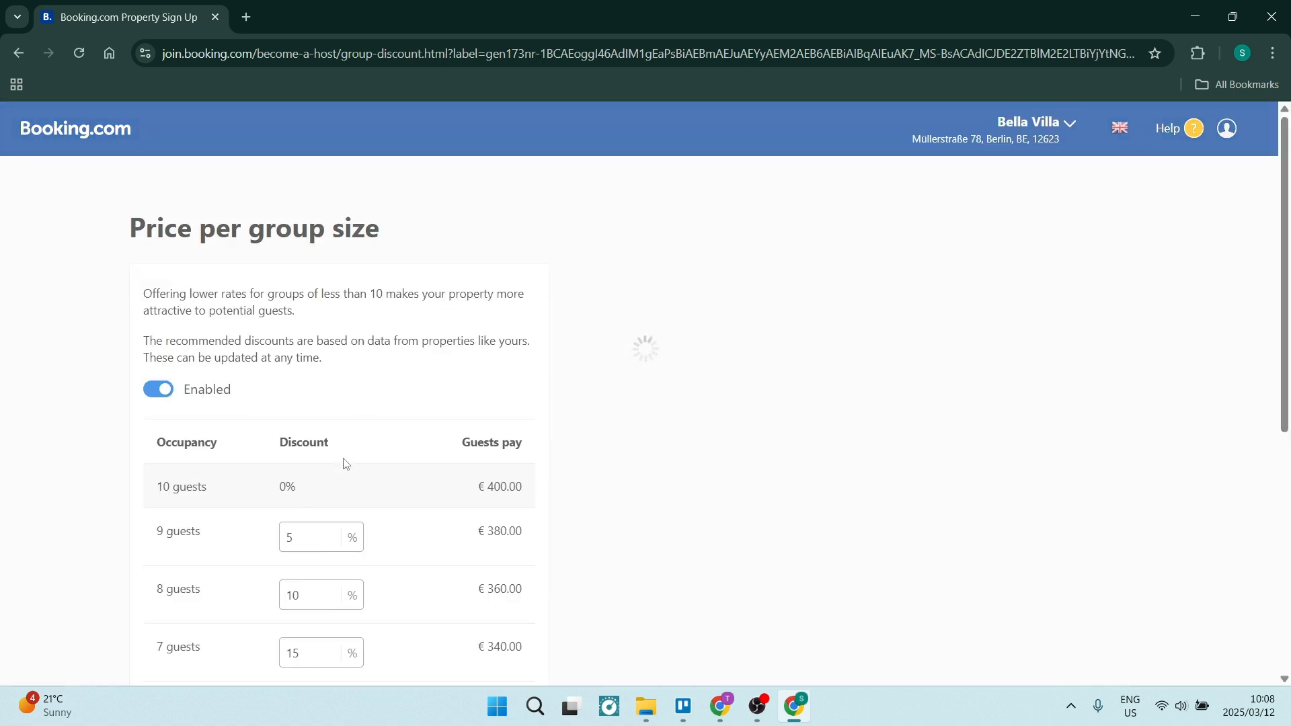
Step: Review the recommended discounts for groups of 9 down to 1 guest and save them with group pricing enabled
scroll(339, 484, down, 6)
scroll(334, 495, up, 5)
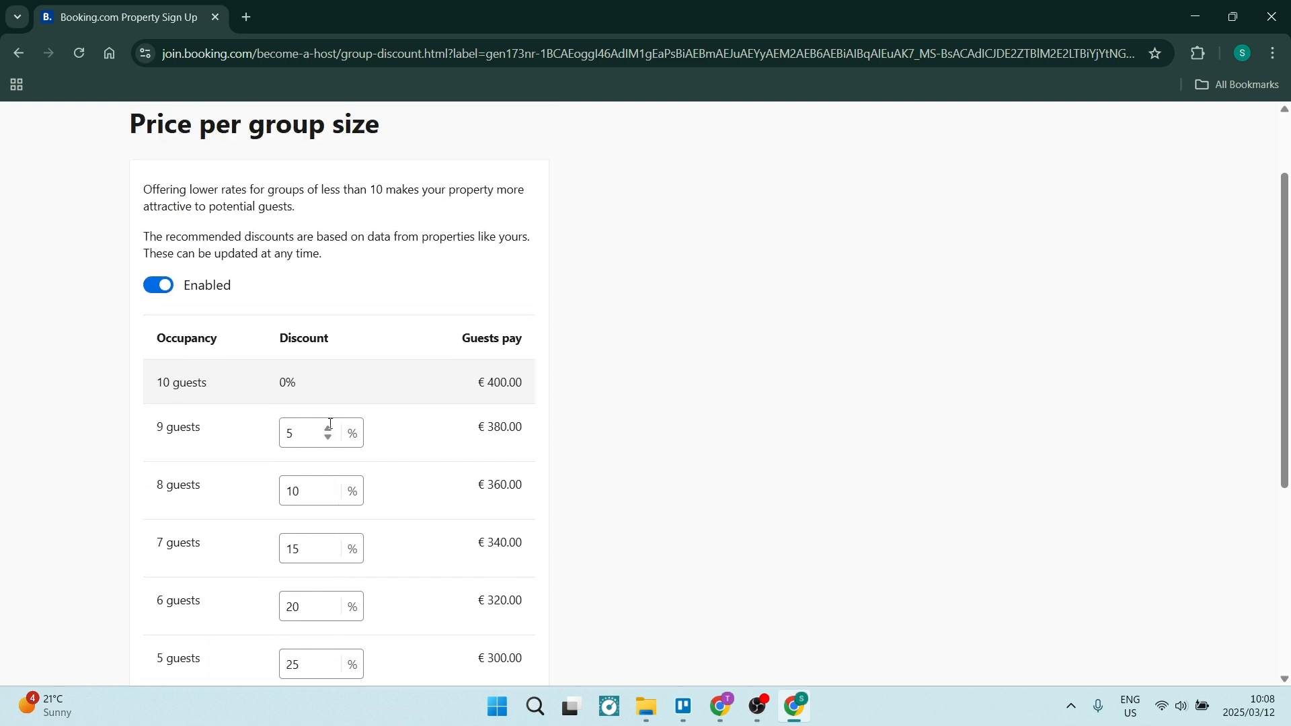
scroll(330, 423, down, 5)
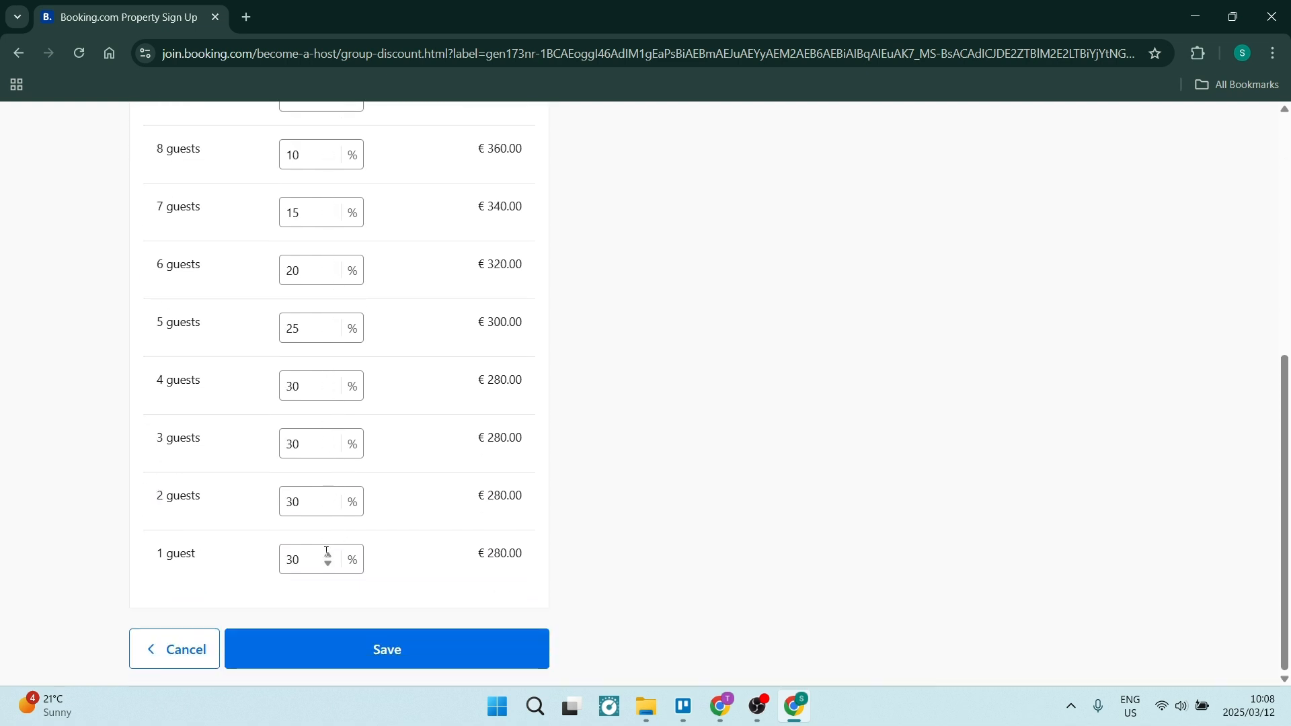
scroll(319, 436, up, 4)
scroll(183, 308, up, 1)
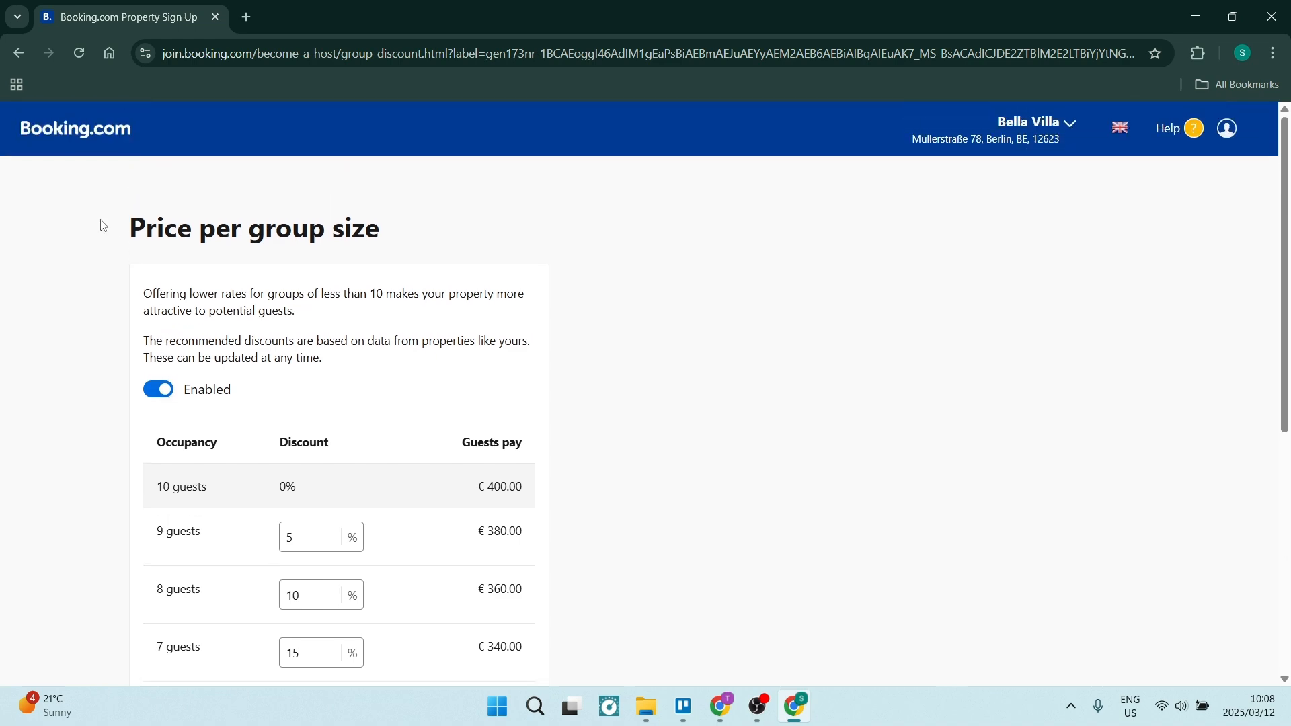
scroll(150, 340, down, 3)
scroll(222, 496, down, 3)
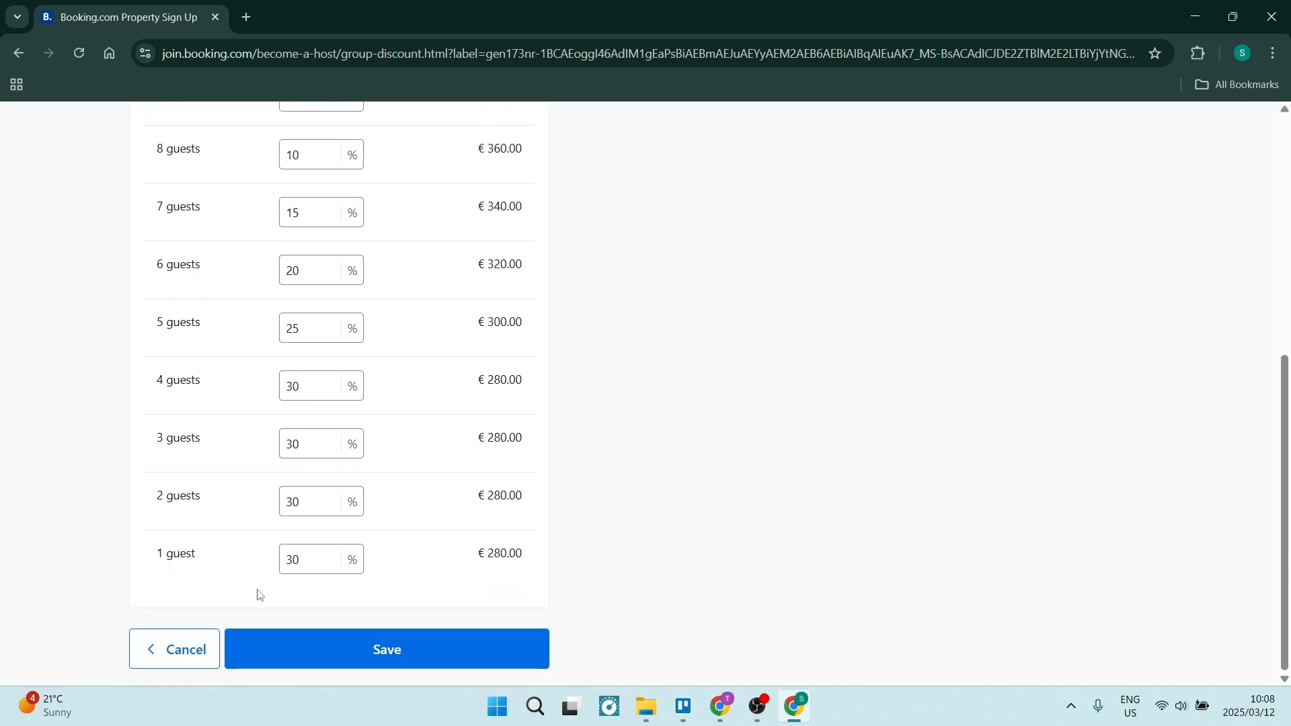
click(285, 642)
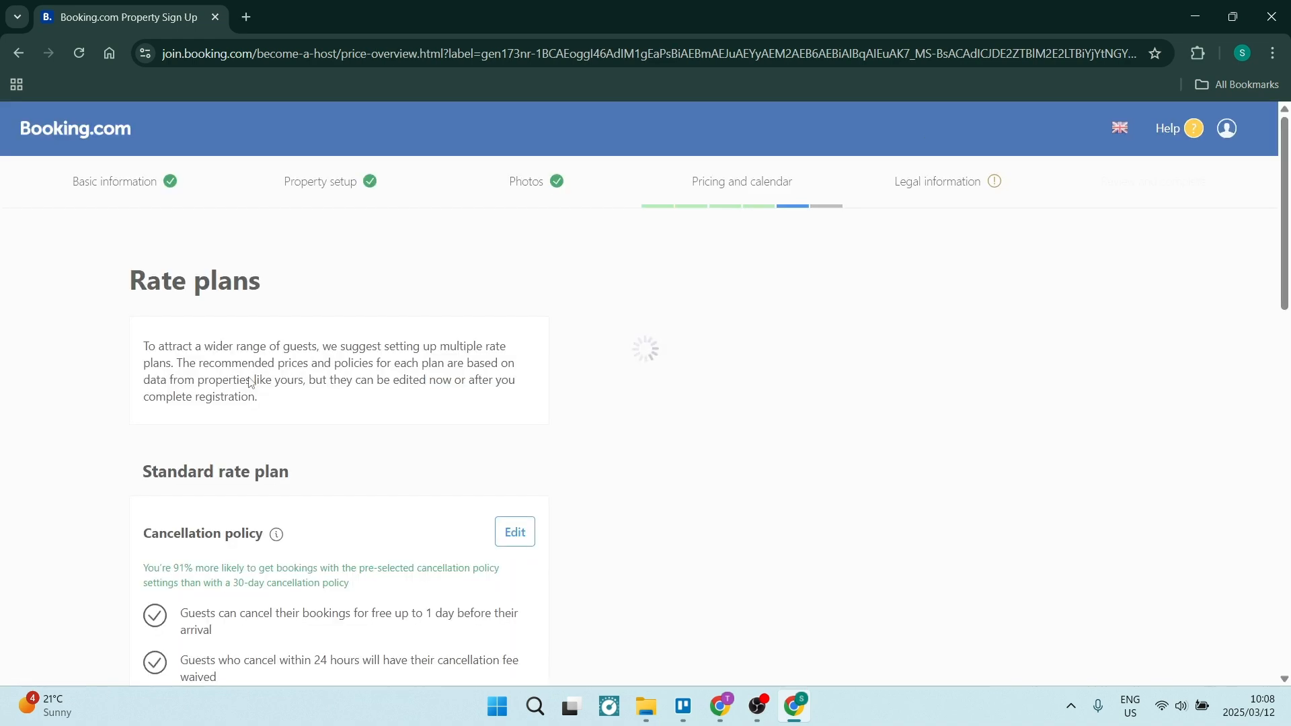
Step: Accept the suggested non-refundable and weekly rate plans and continue to the availability settings
scroll(232, 404, down, 10)
scroll(233, 410, down, 4)
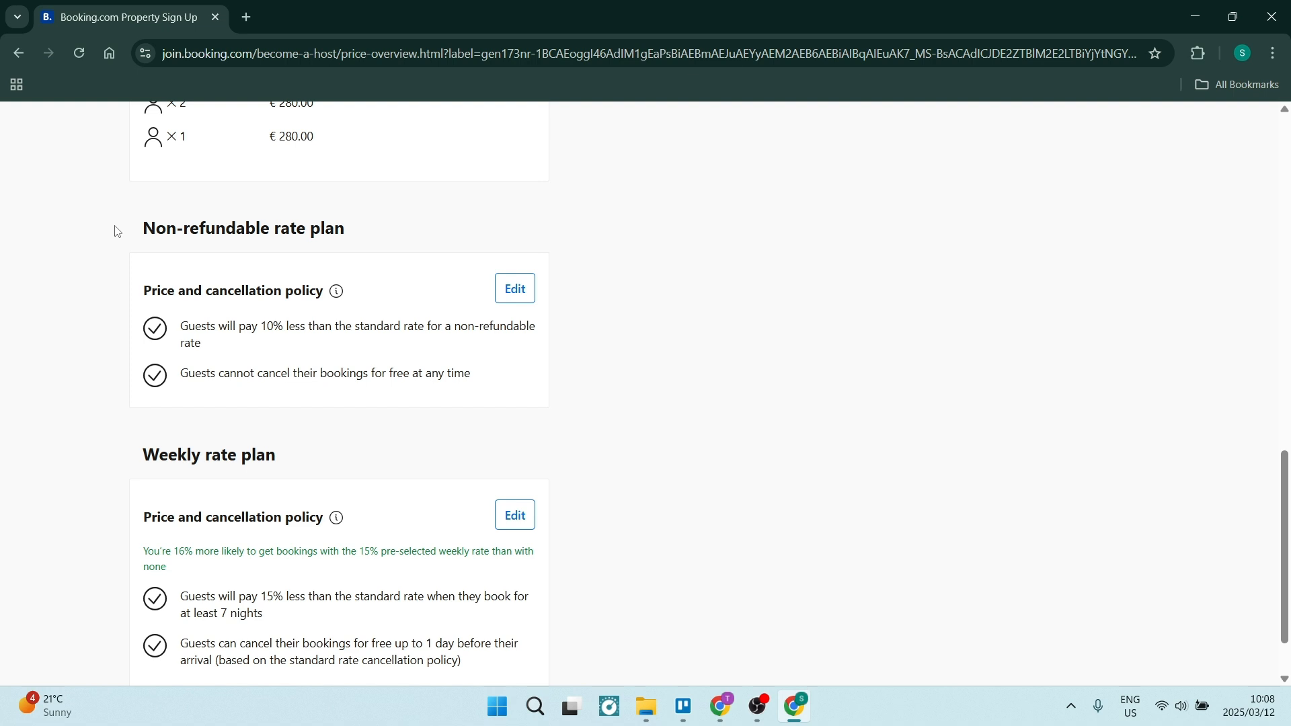
scroll(97, 311, down, 1)
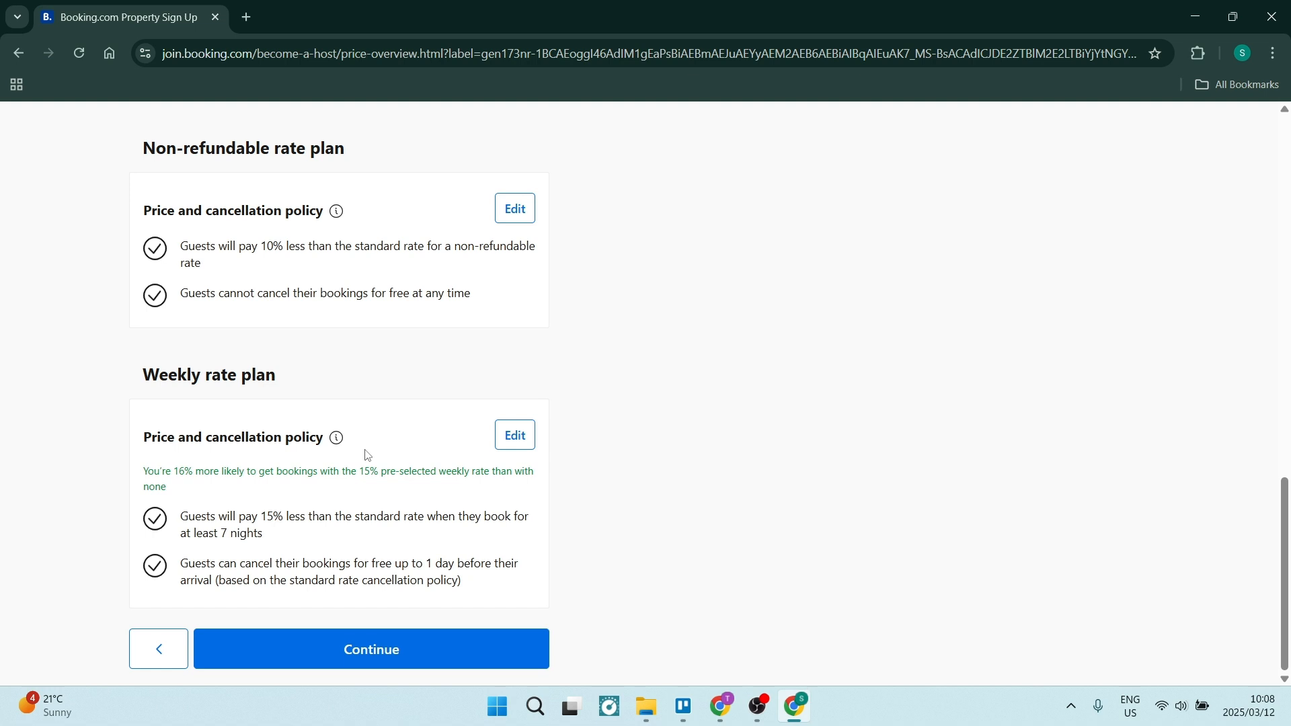
click(329, 645)
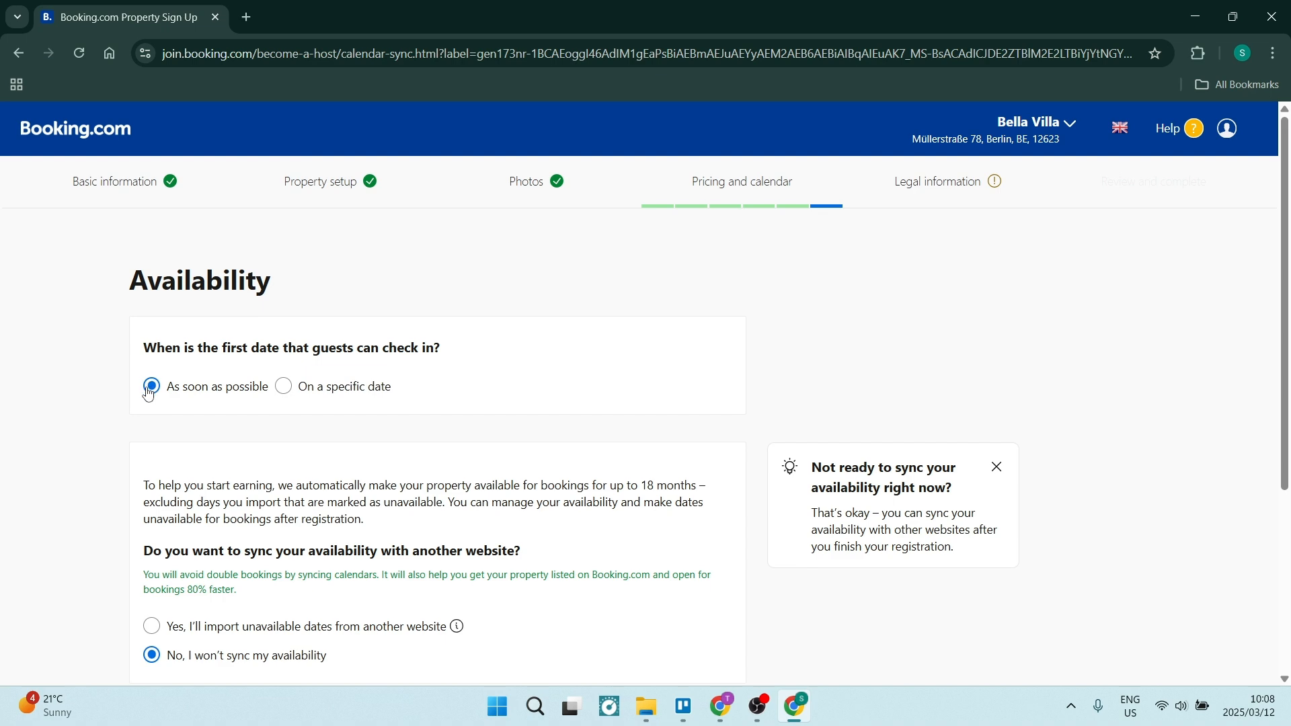
Step: Look at the iCal import option for syncing availability, and choose not to sync the calendar with another website
scroll(158, 376, down, 3)
scroll(183, 323, up, 2)
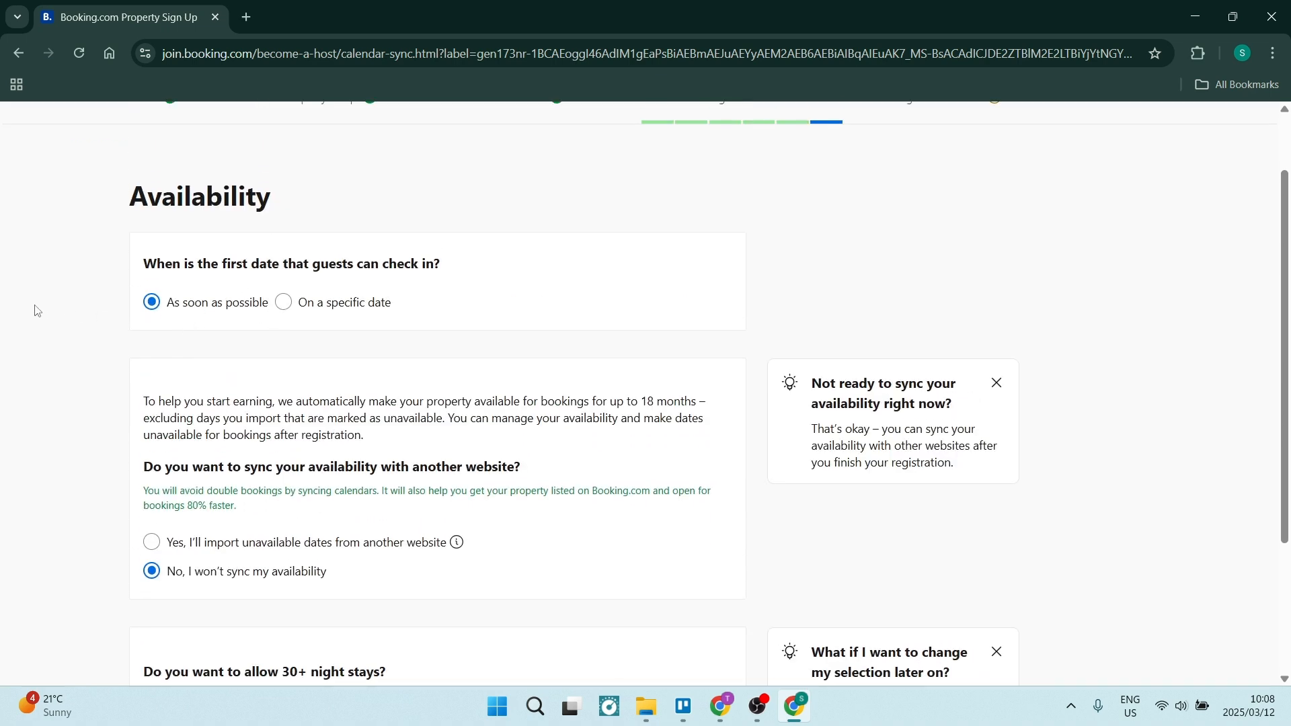
scroll(67, 301, down, 3)
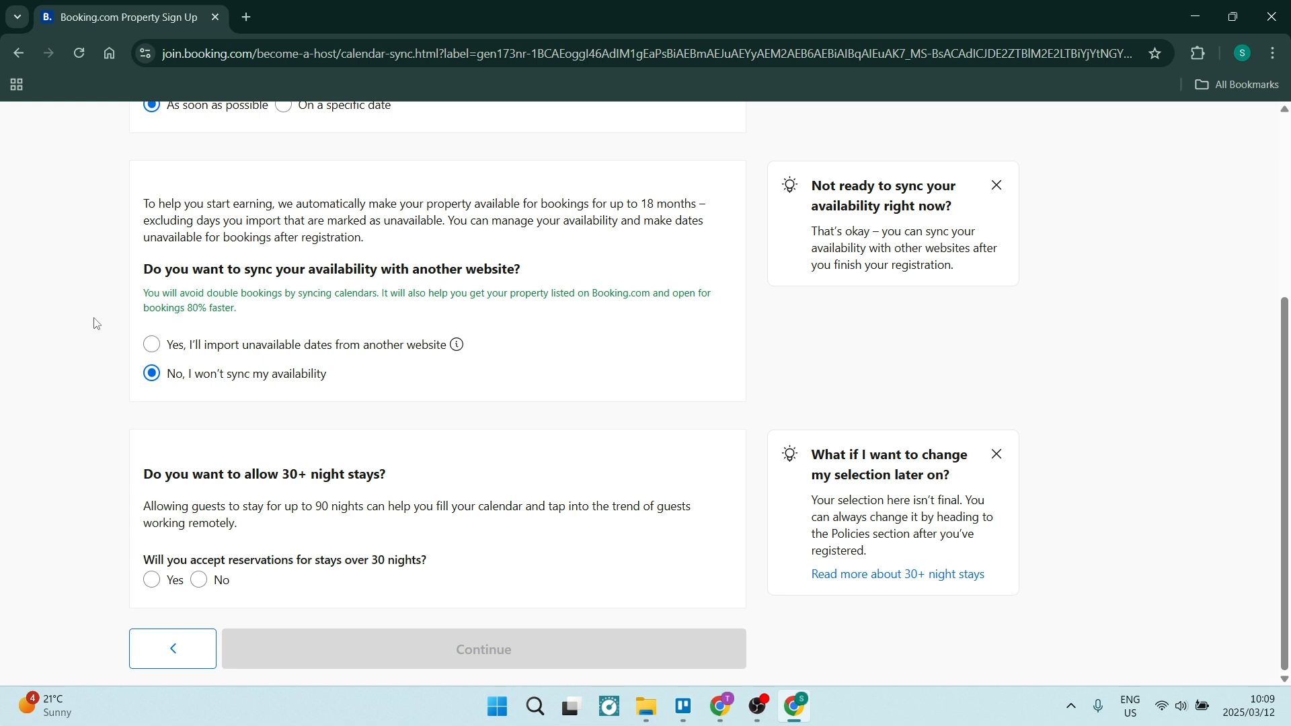
click(154, 346)
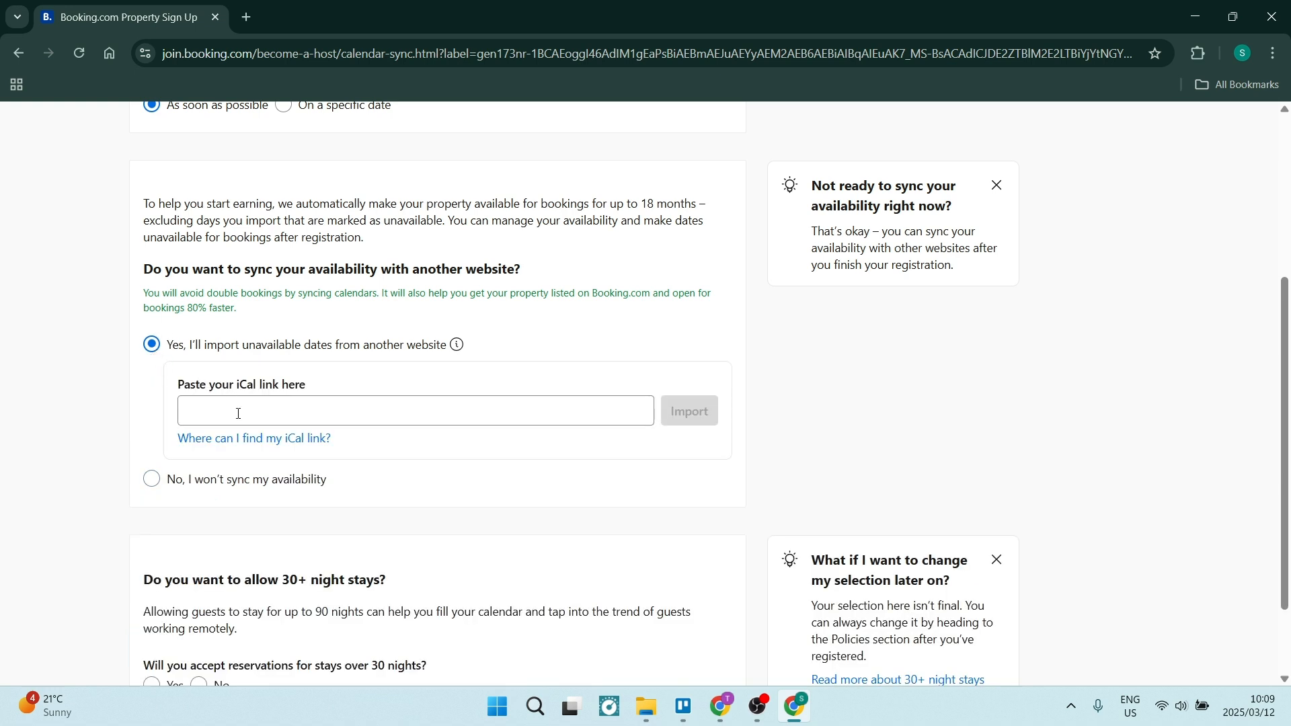
click(154, 479)
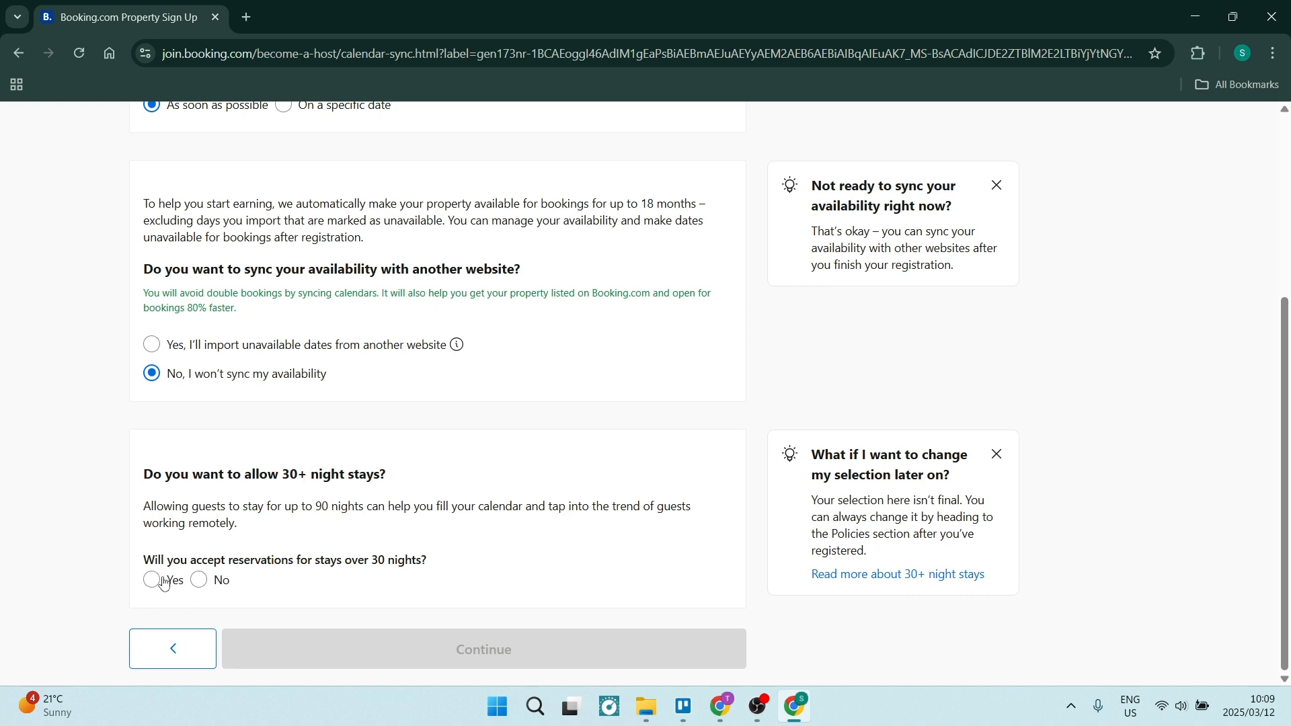
Step: Decline reservations for stays over 30 nights and continue to the legal information
click(197, 580)
click(152, 586)
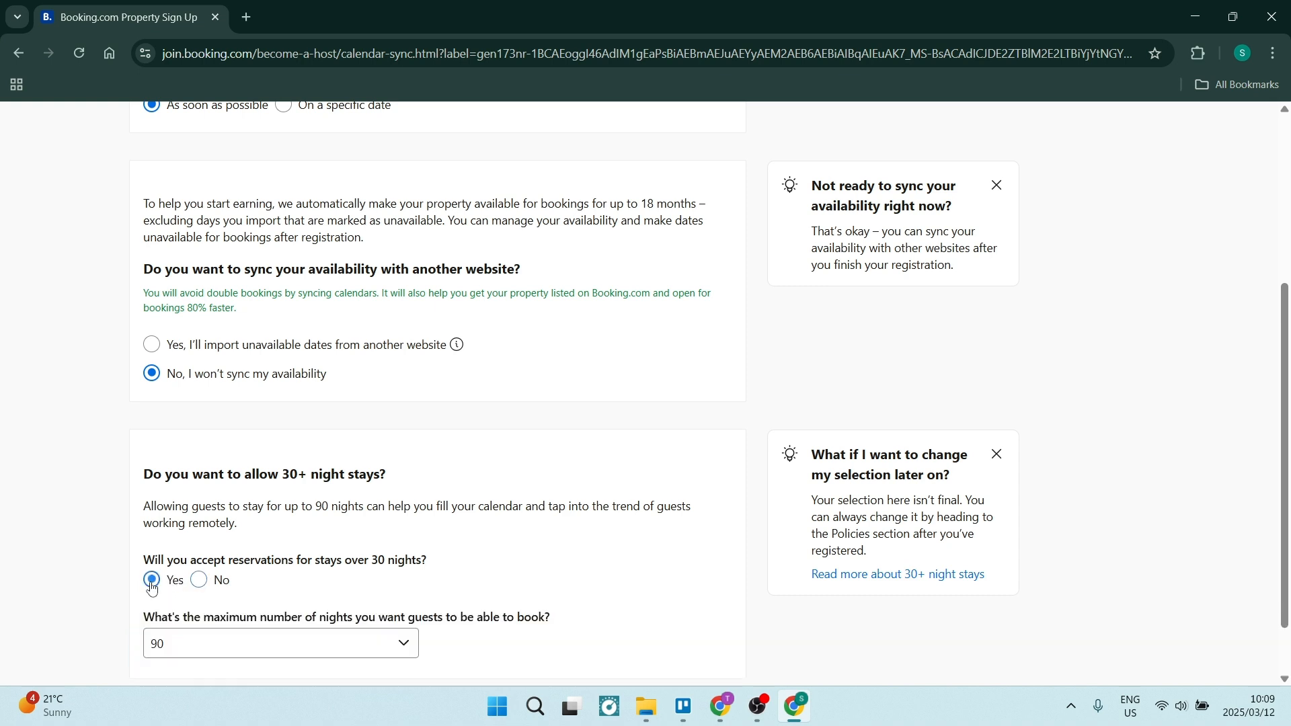
scroll(289, 605, down, 1)
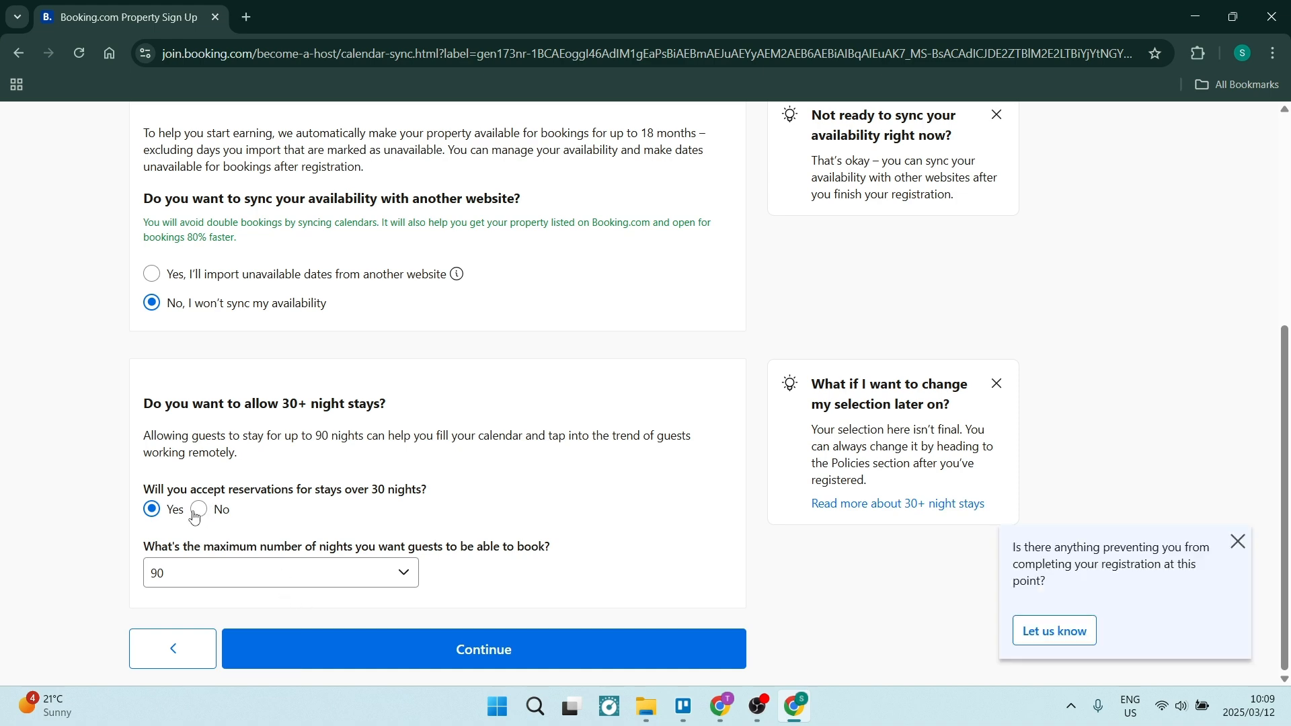
click(196, 511)
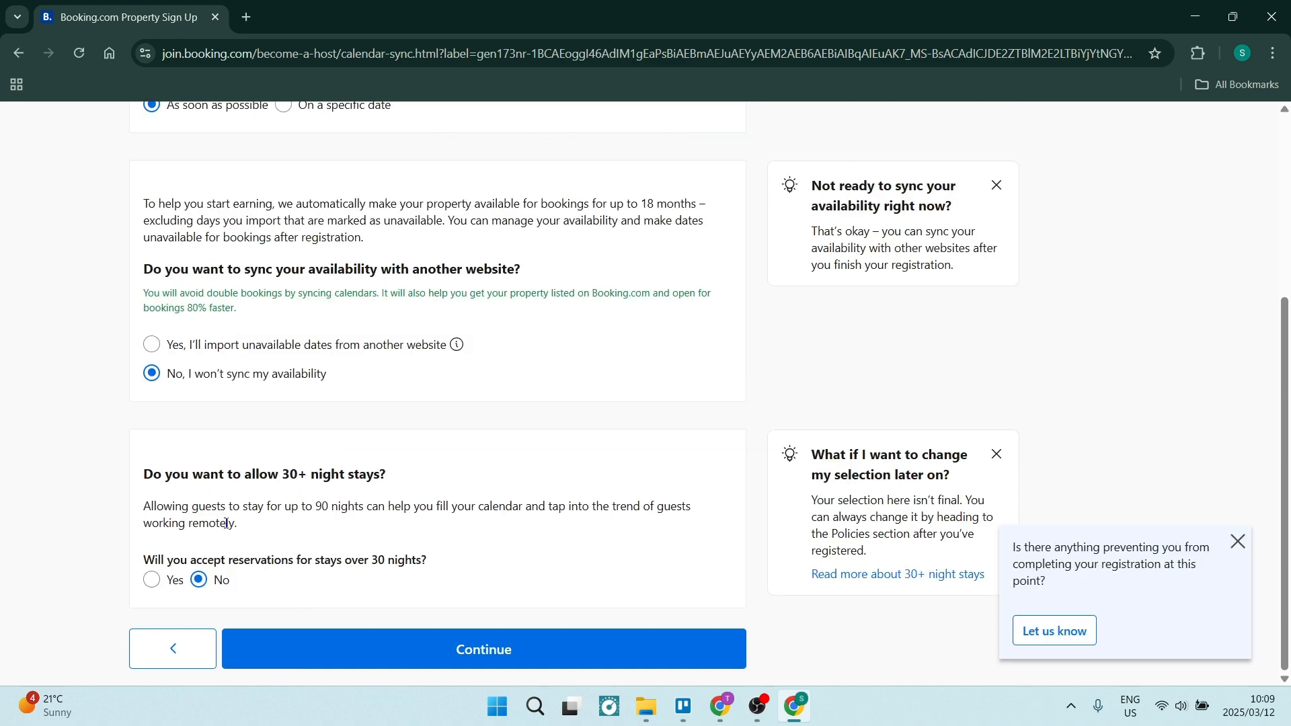
click(339, 665)
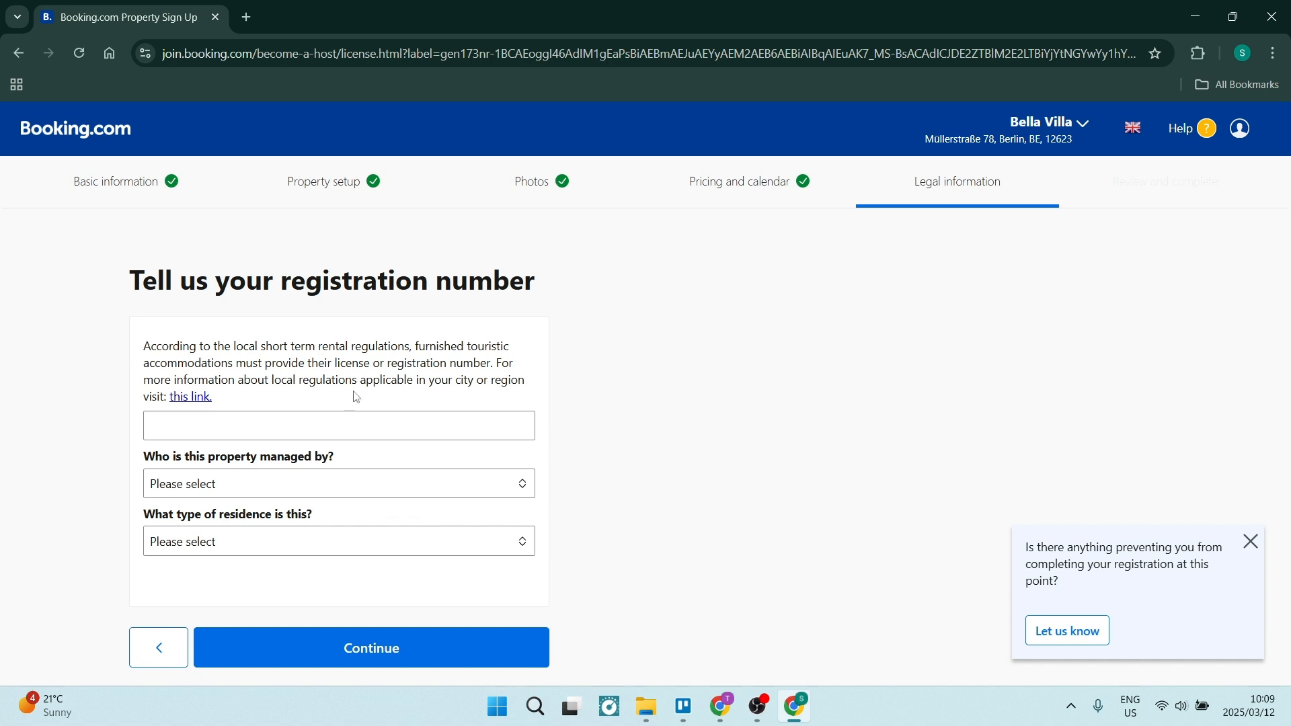
Step: Leave the registration number blank, specify management by a private individual and a secondary residence, and continue to the final review
click(260, 435)
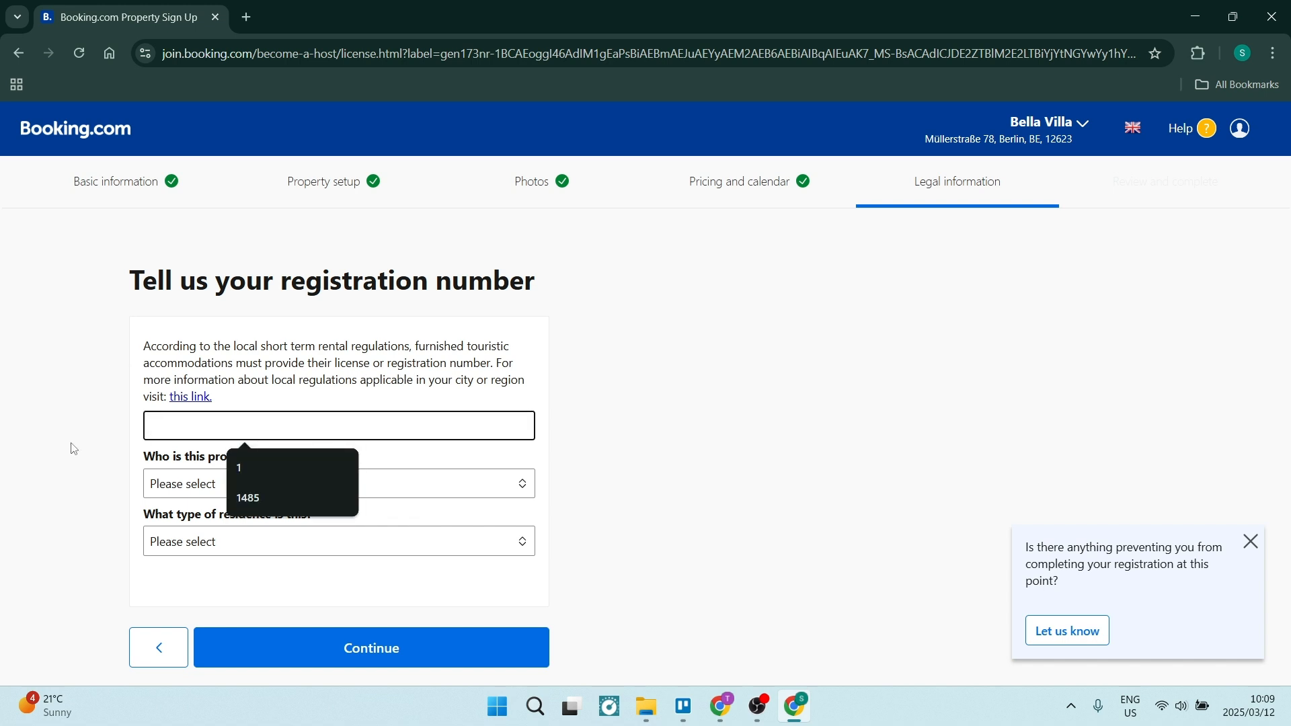
click(94, 448)
click(232, 495)
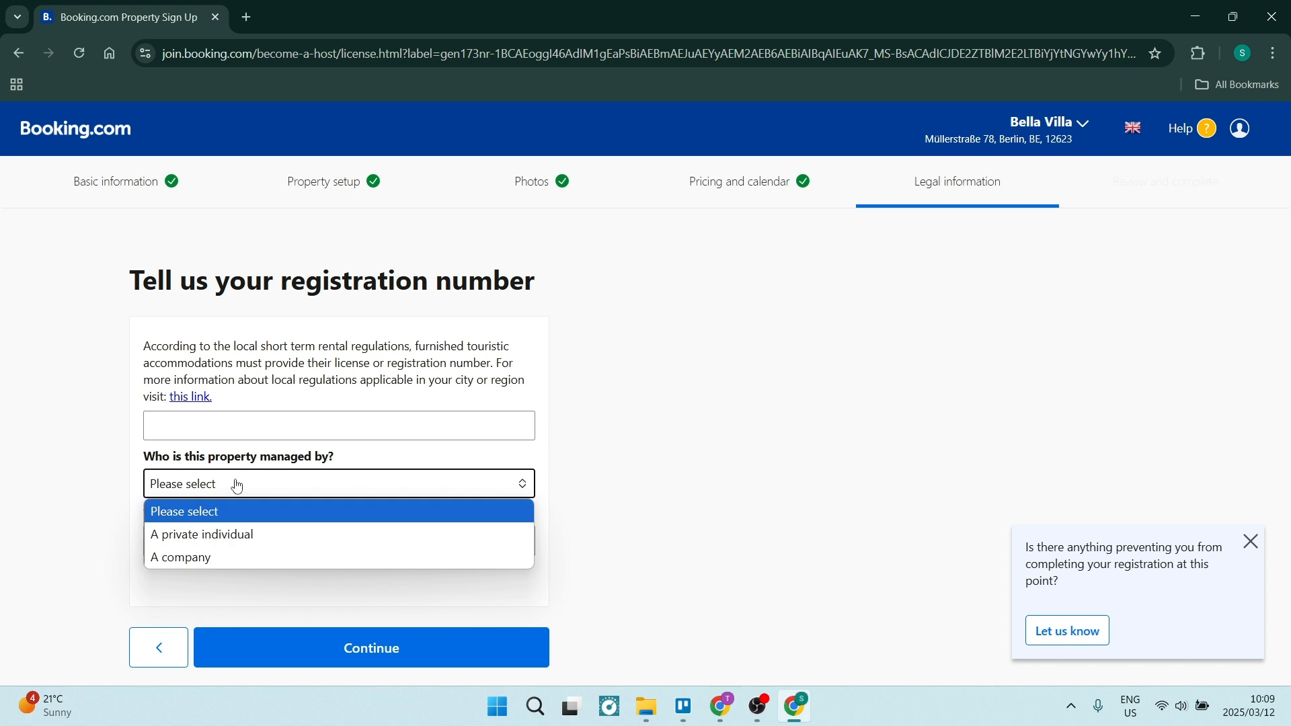
click(252, 535)
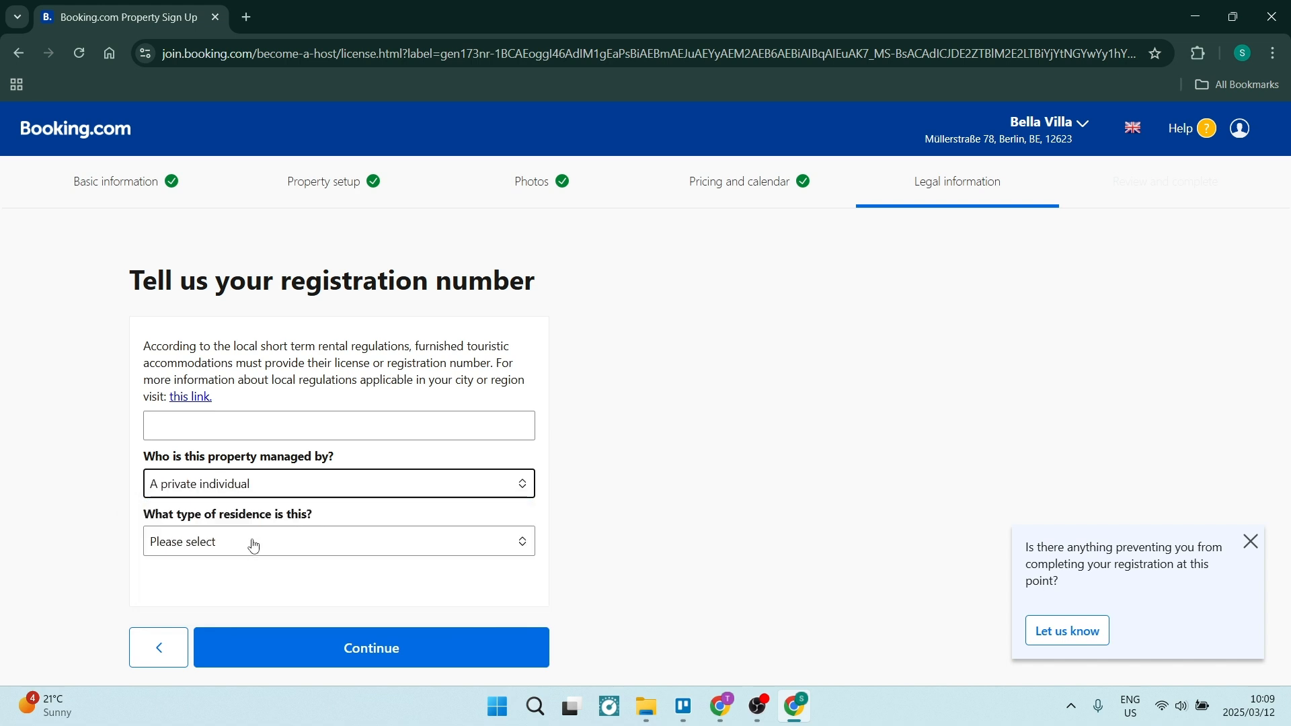
click(266, 485)
click(273, 484)
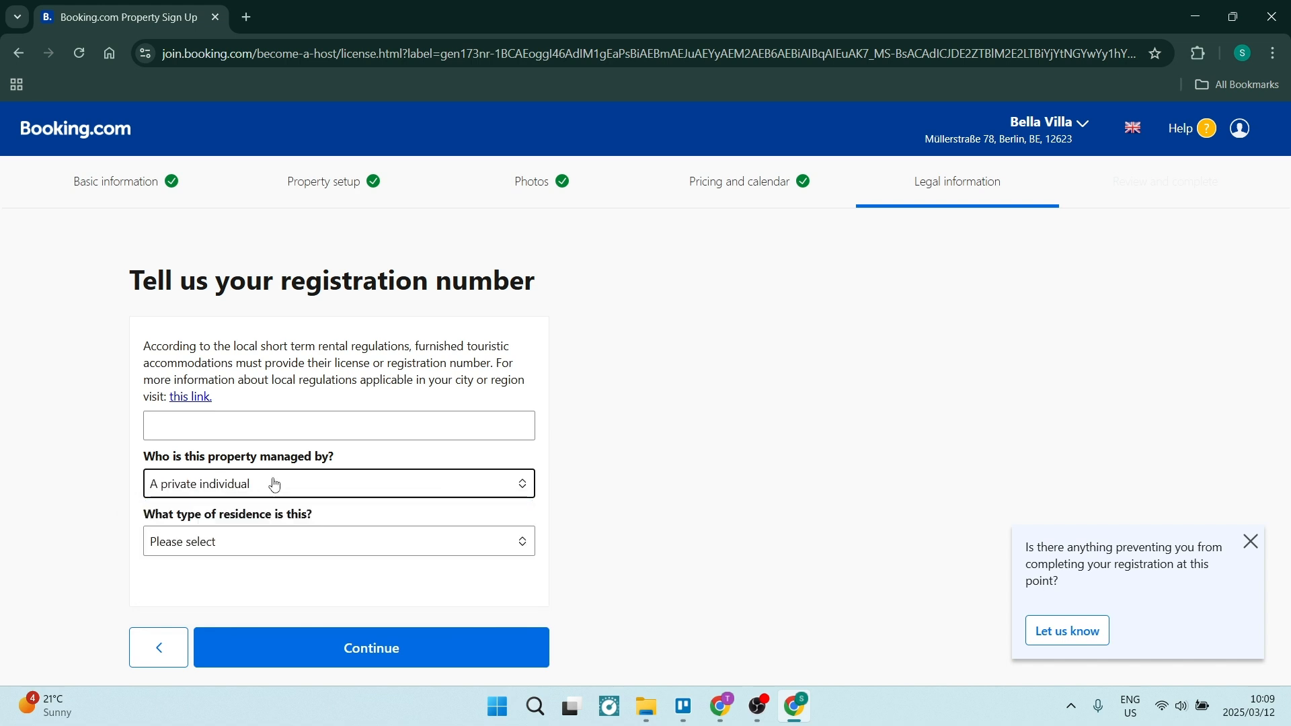
click(289, 553)
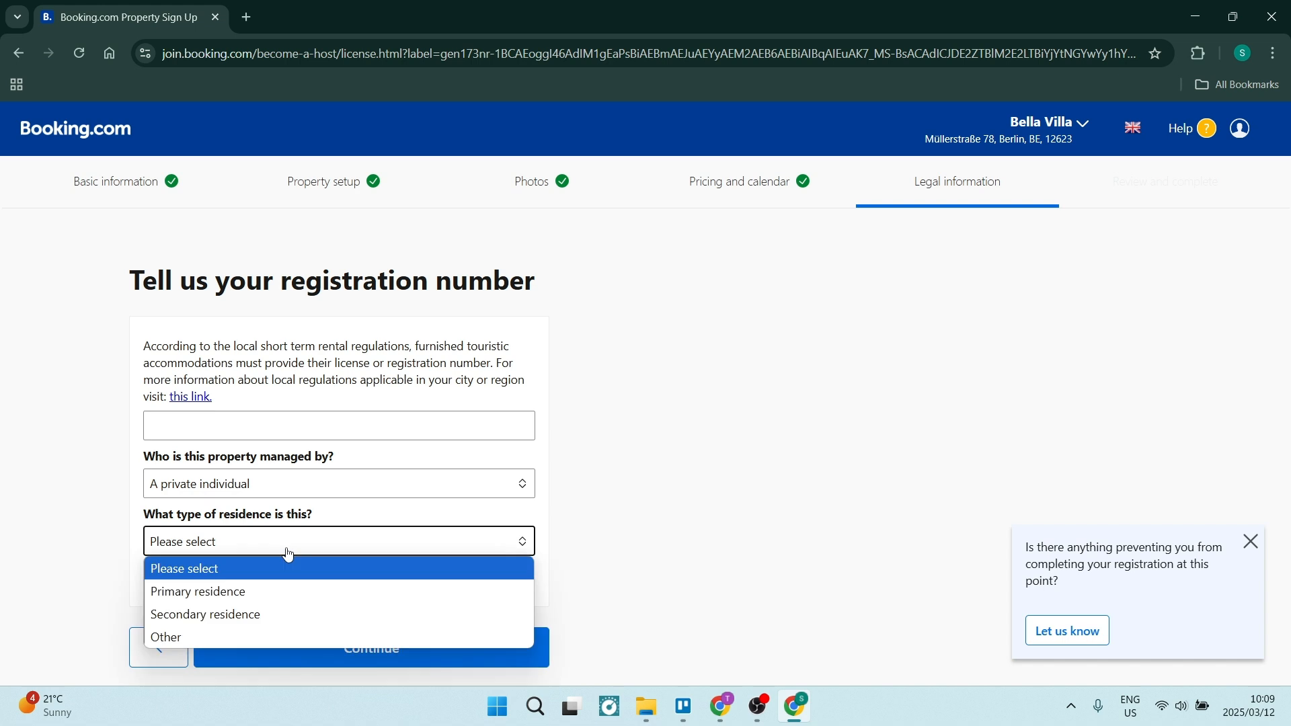
click(275, 616)
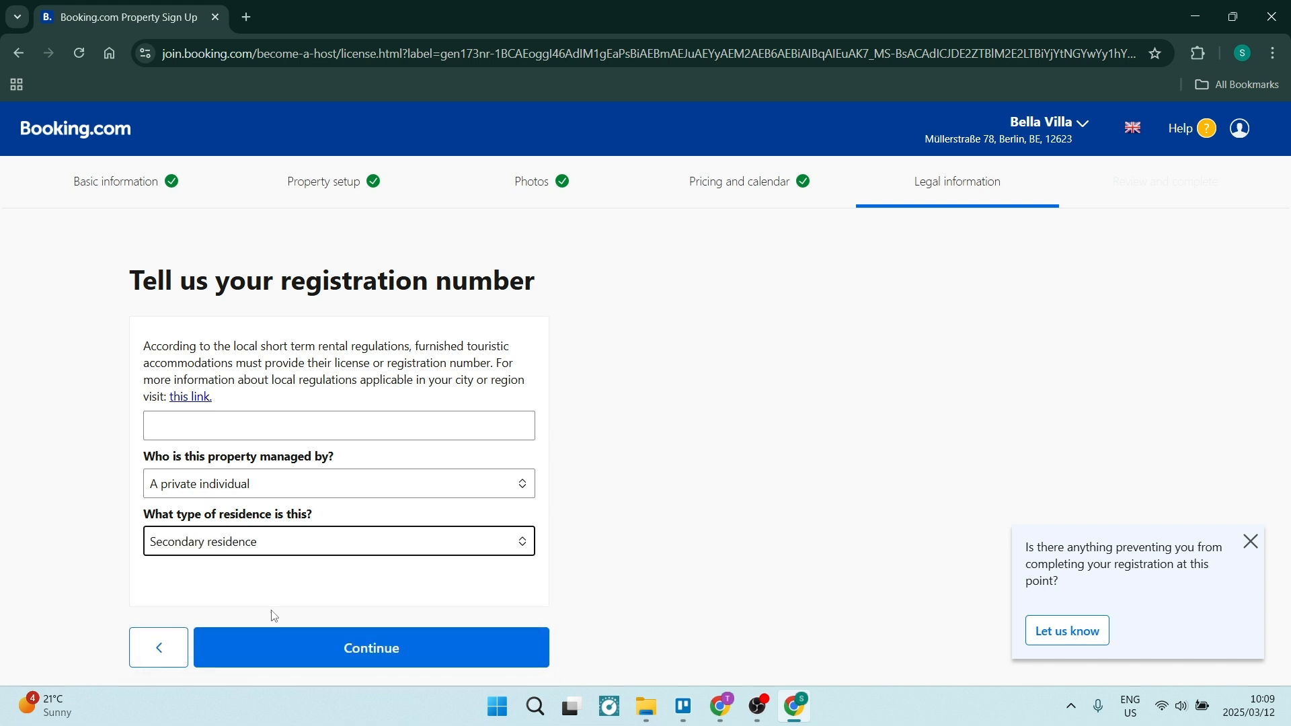
click(329, 638)
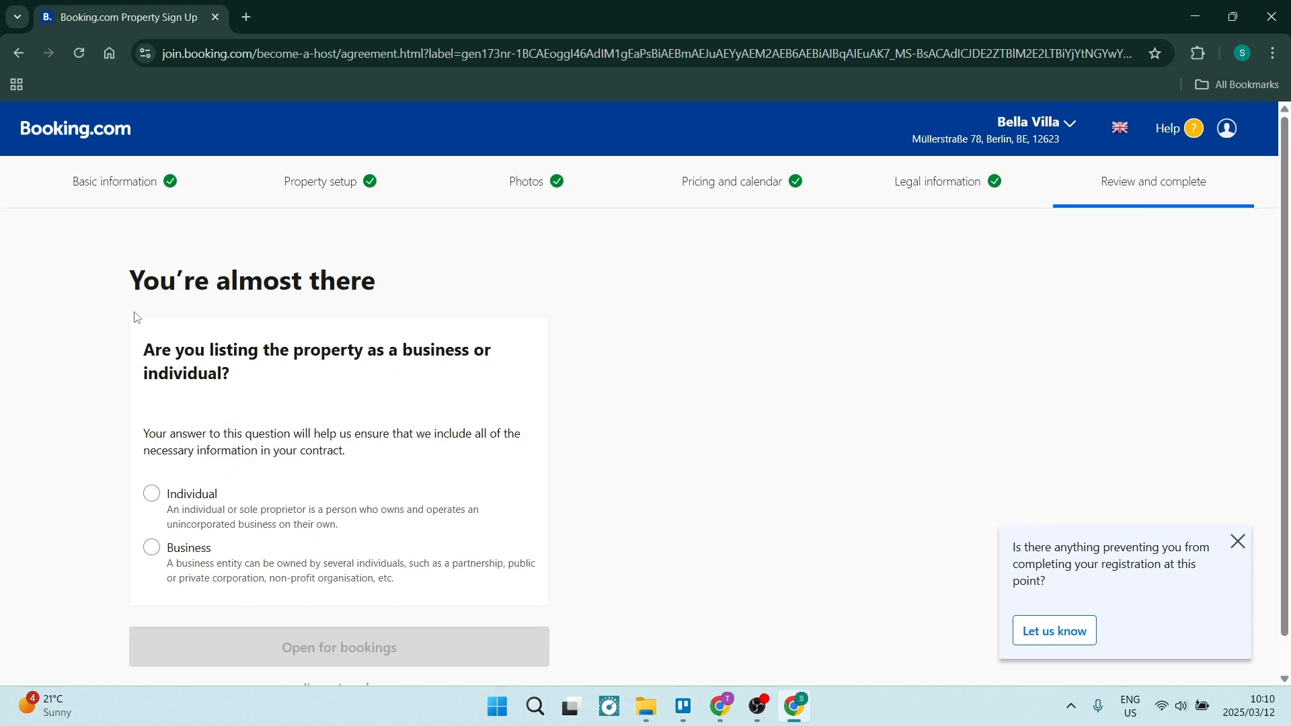
Step: Compare the contract details required for individual and business listings, and list the property as an individual
scroll(80, 357, down, 1)
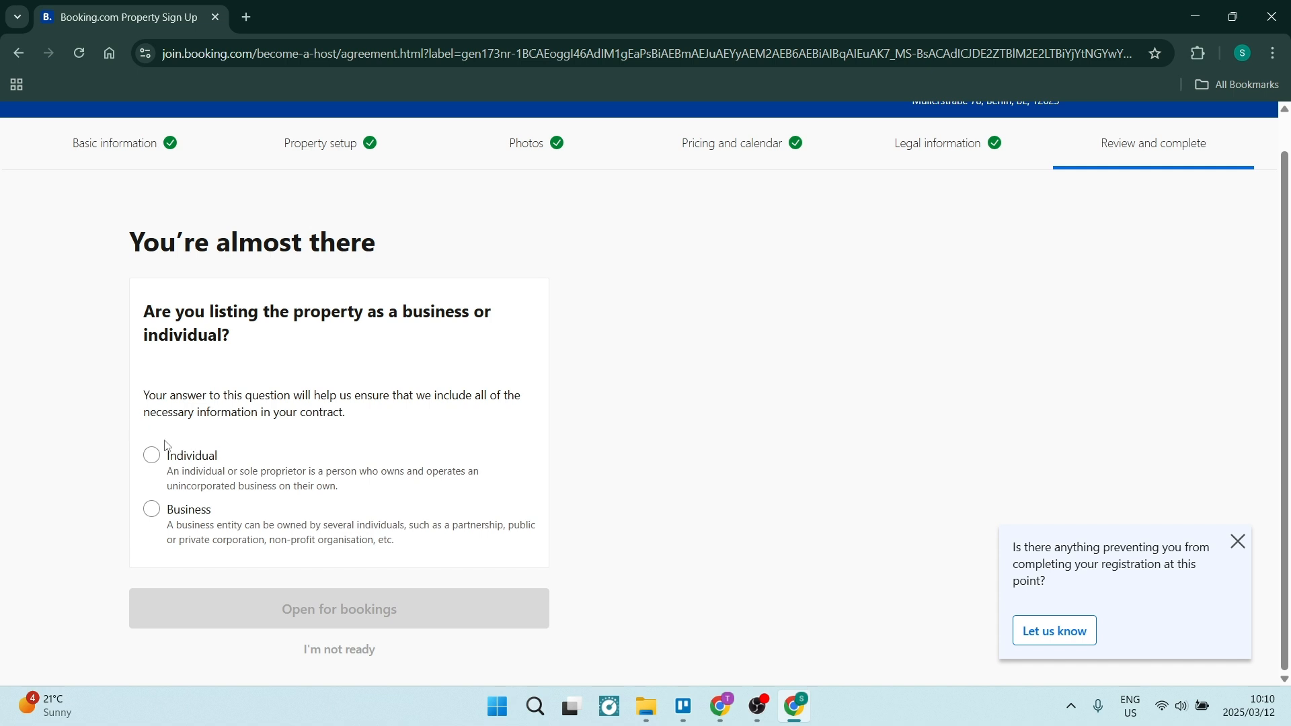
click(152, 455)
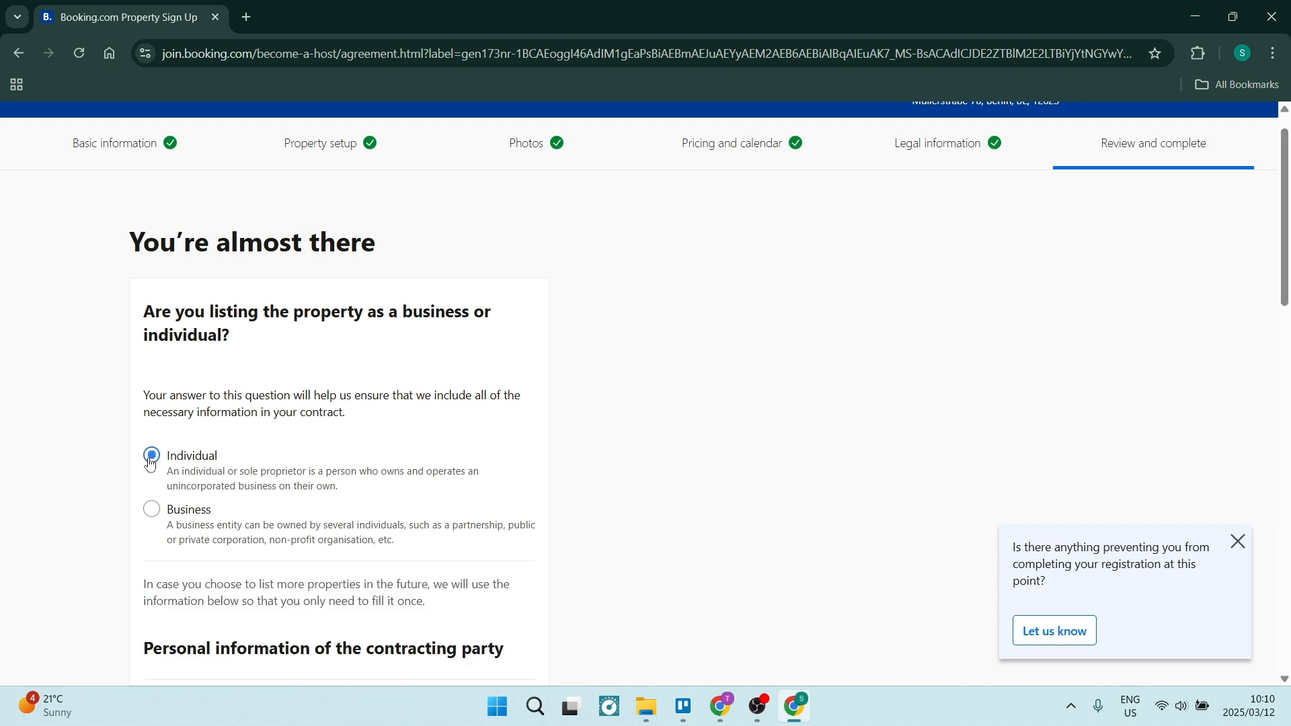
click(151, 511)
click(152, 455)
click(152, 510)
scroll(177, 513, down, 3)
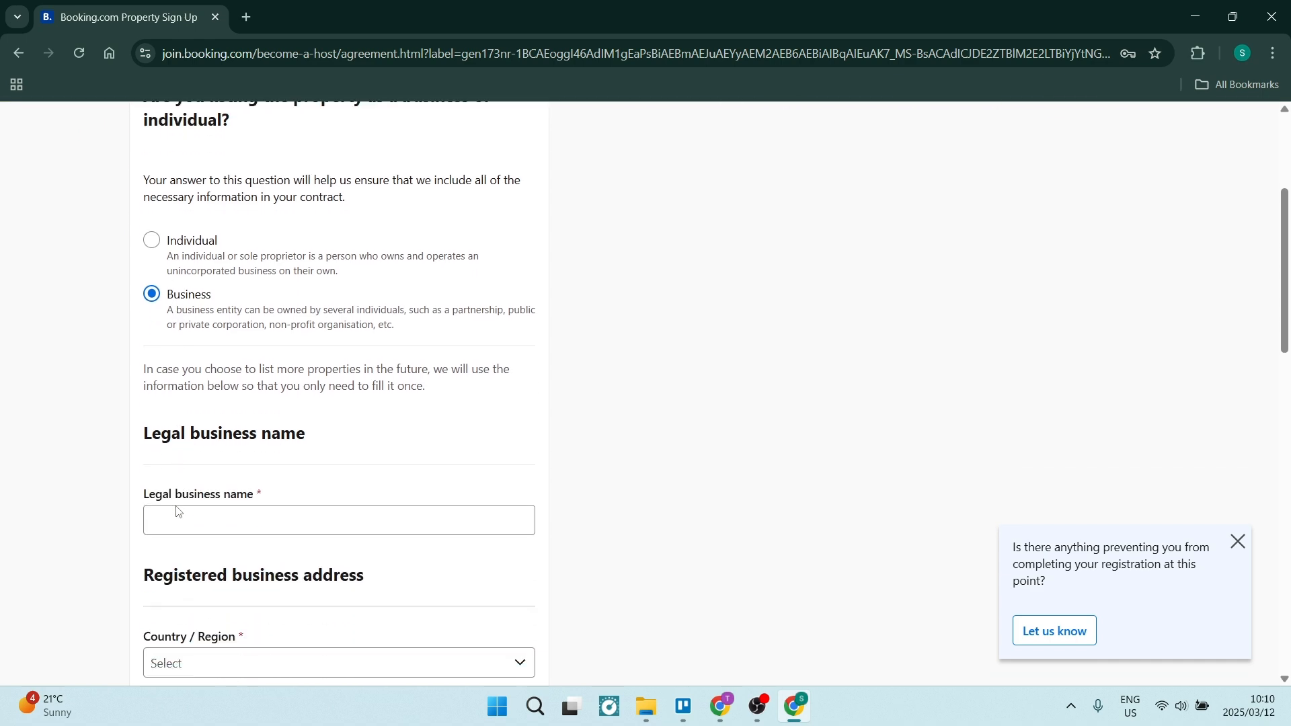
scroll(177, 512, down, 10)
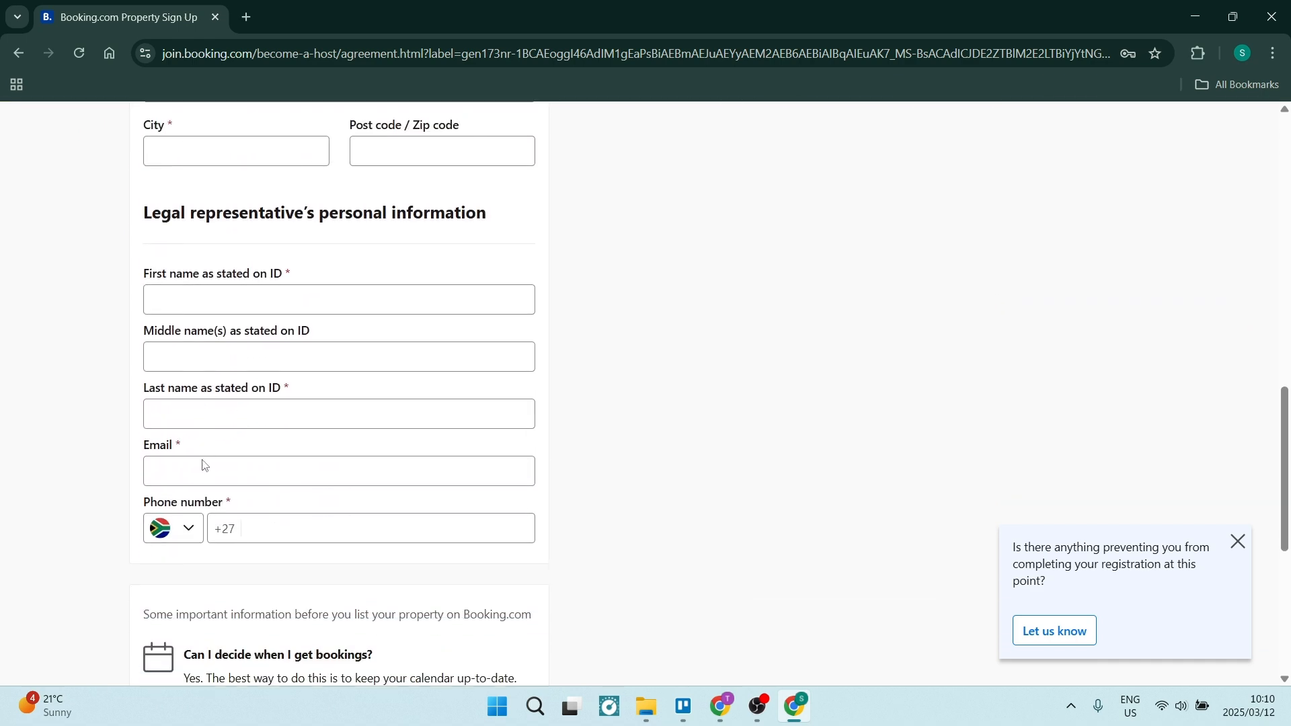
scroll(203, 465, up, 13)
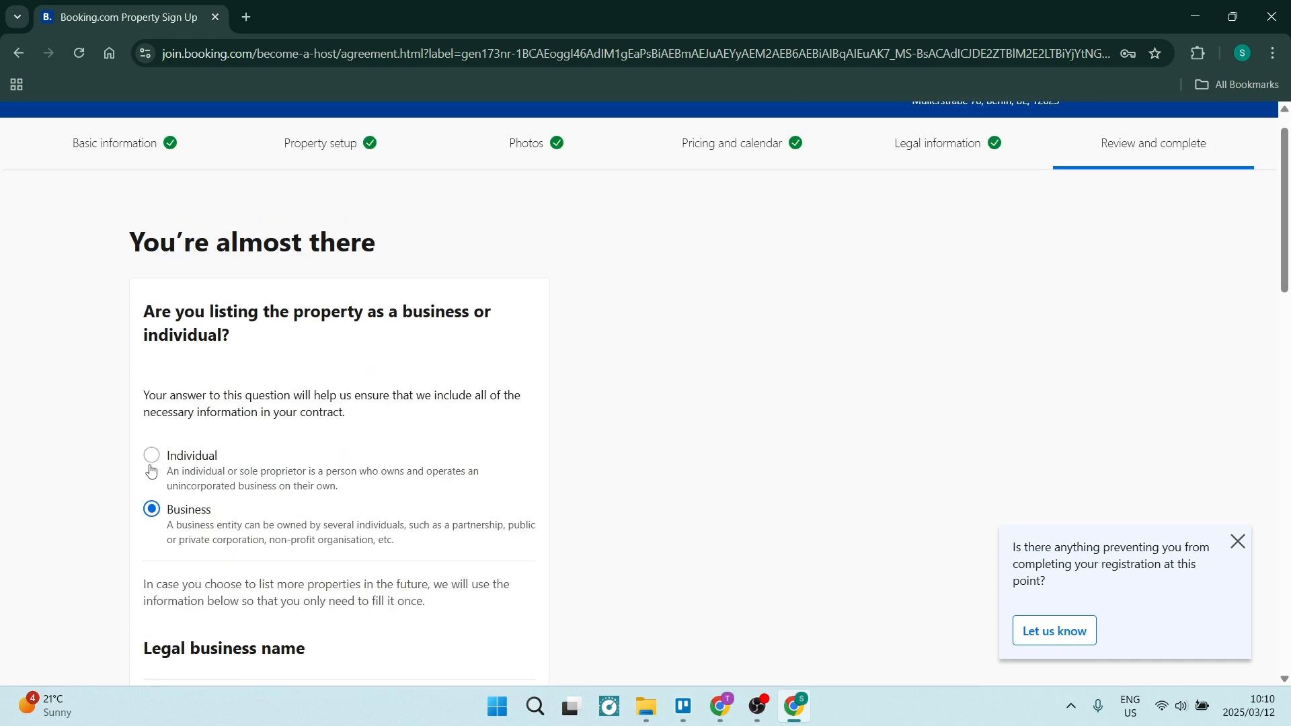
click(151, 470)
Step: Certify that the accommodation business is legitimate and licensed, and agree to the General Delivery Terms
scroll(245, 461, down, 5)
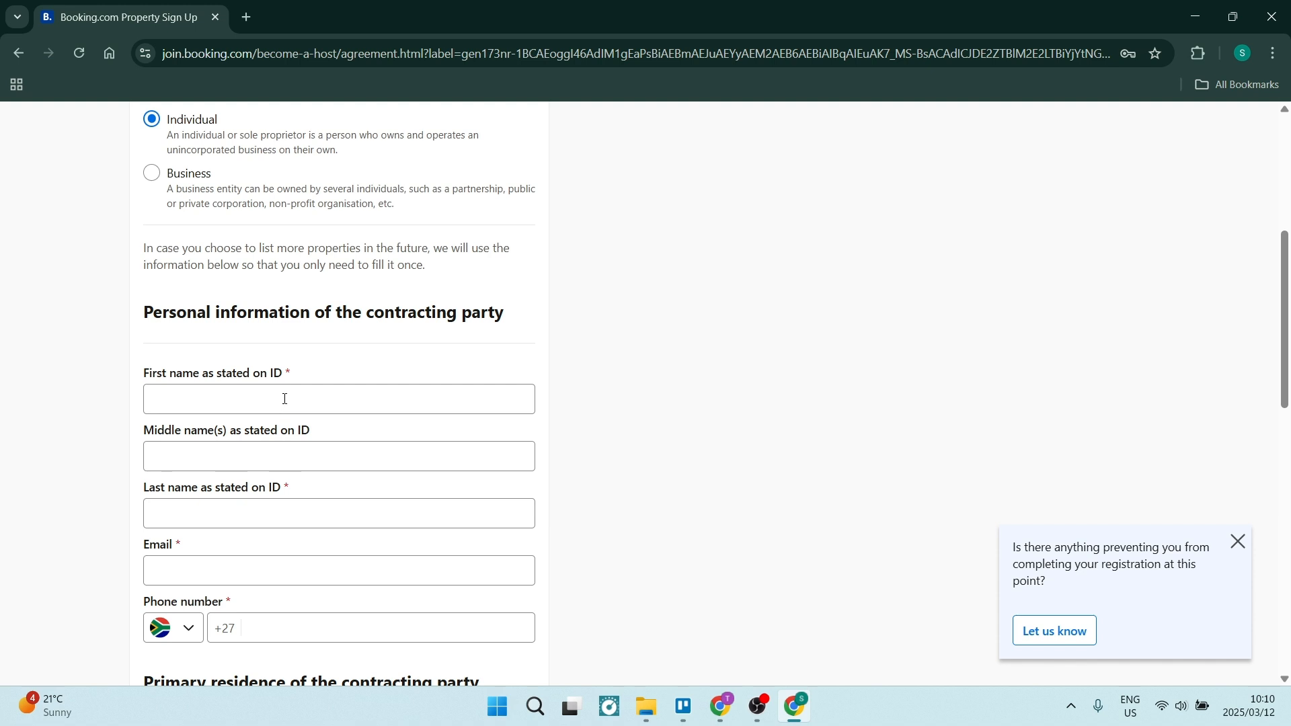
scroll(284, 398, down, 5)
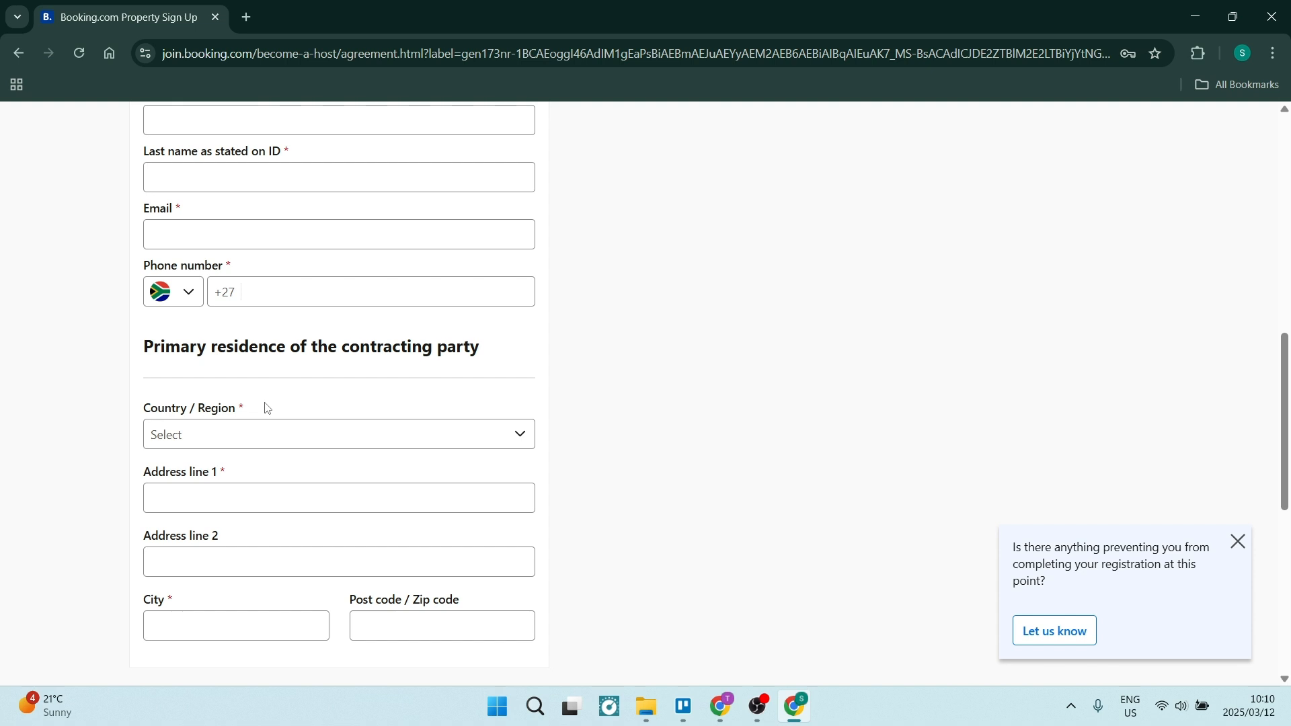
scroll(268, 403, down, 1)
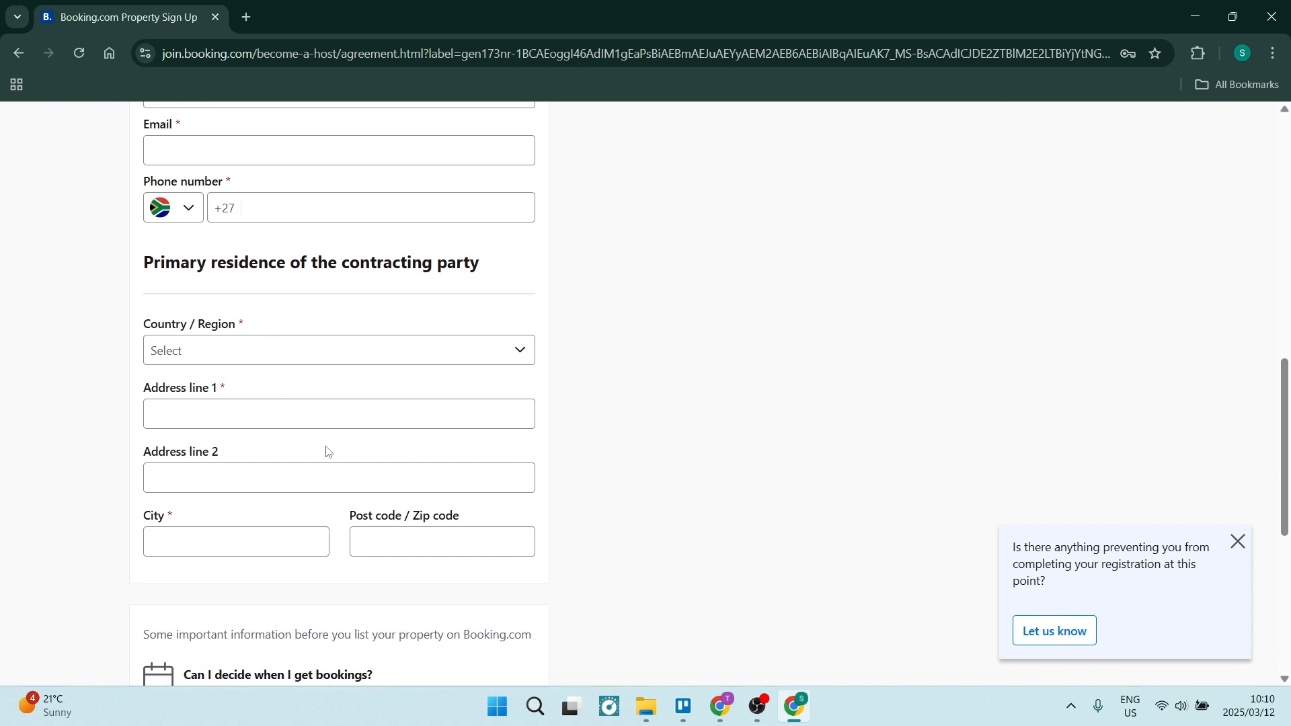
scroll(366, 553, down, 5)
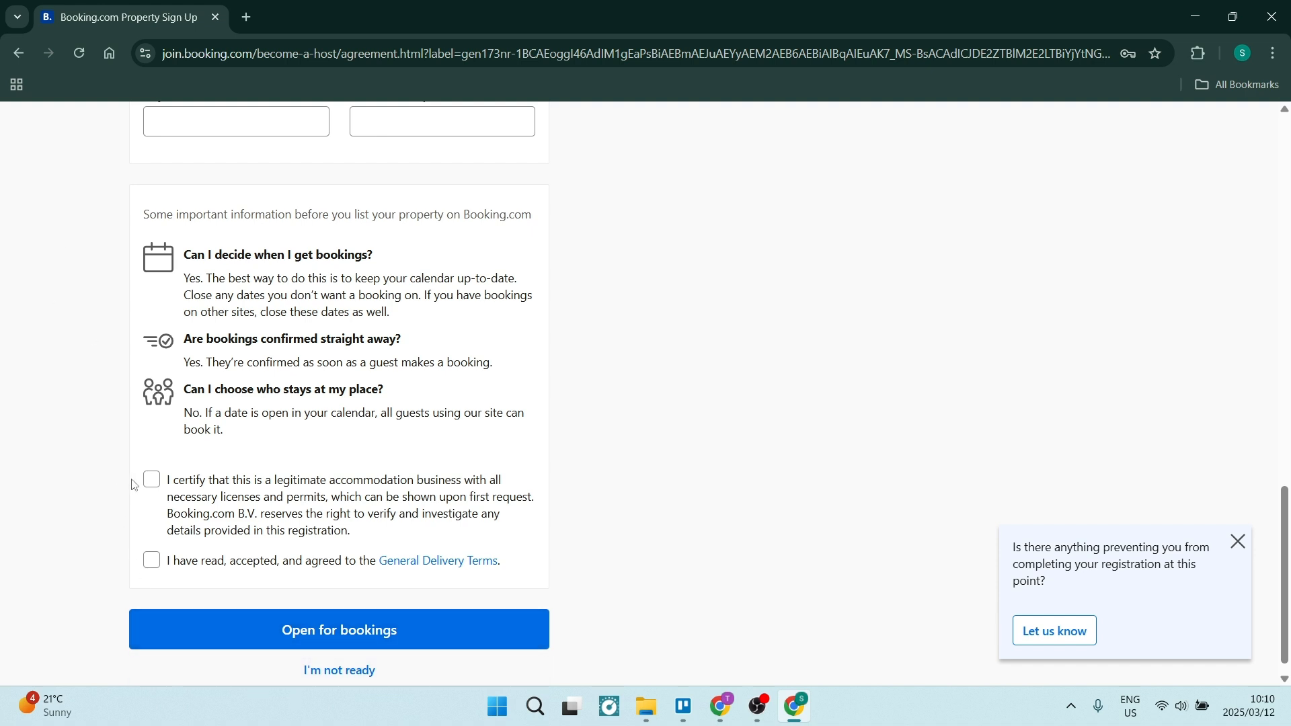
click(153, 481)
click(152, 568)
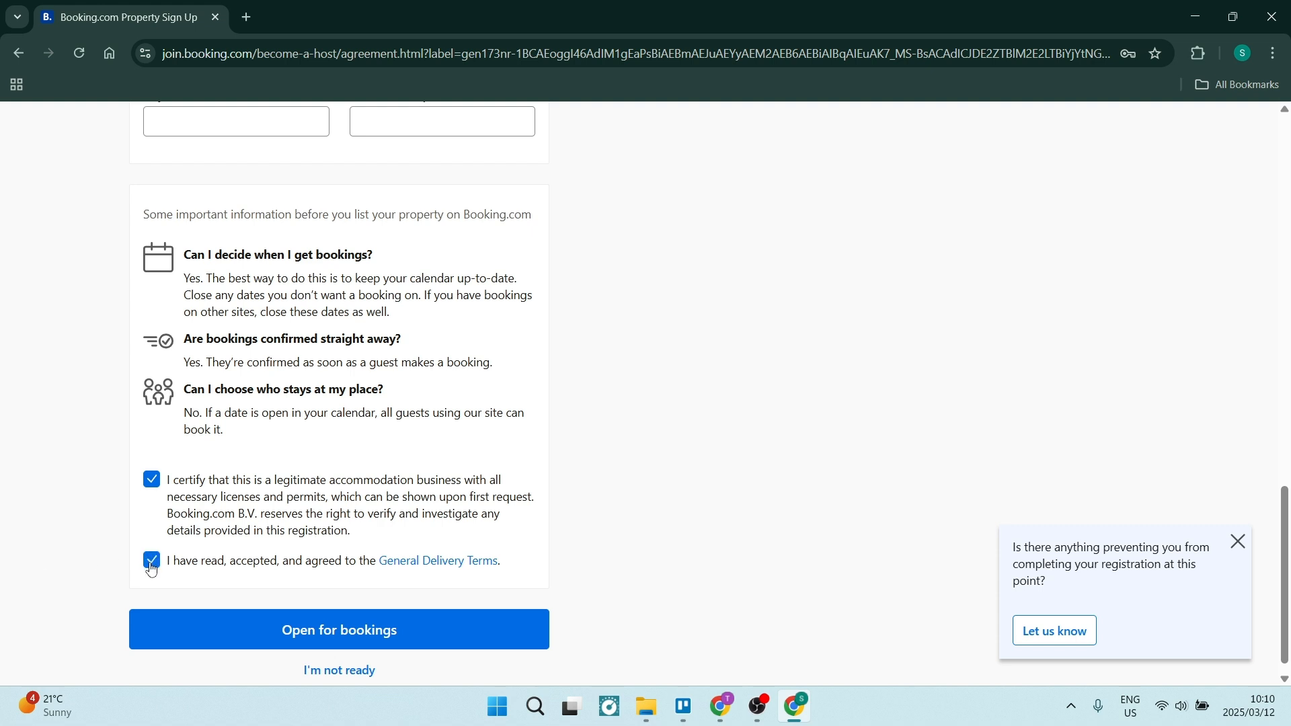